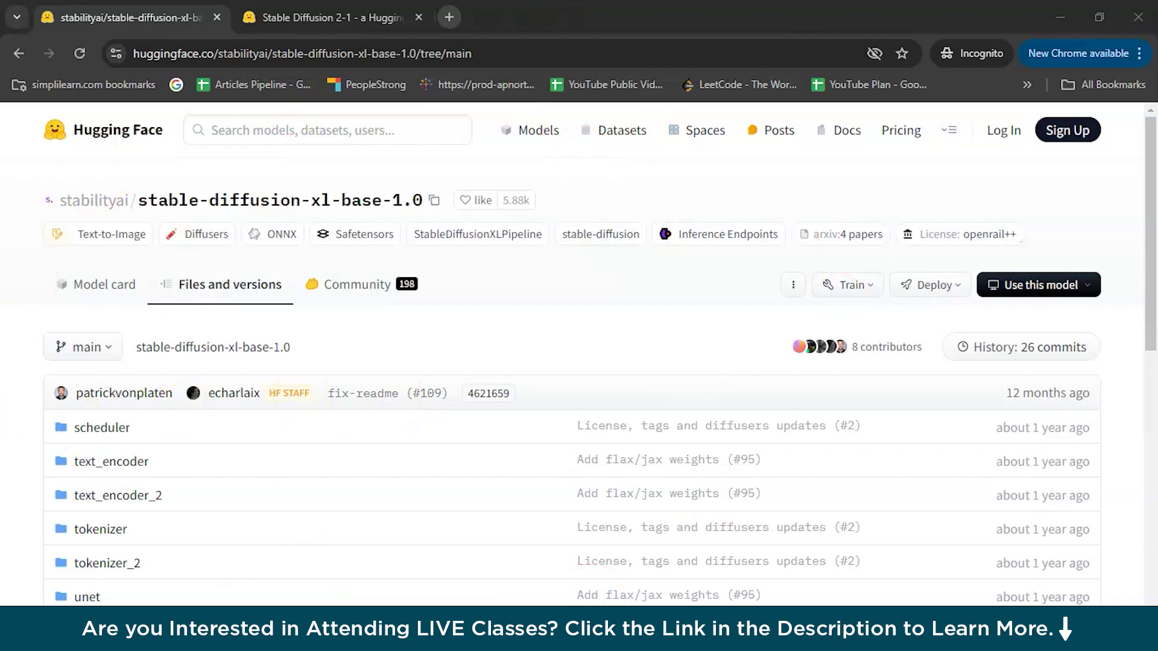
In a new tab, search Google for 'stability ai' and open the stability.ai homepage.
{"action": "left_click", "coordinate": [449, 17]}
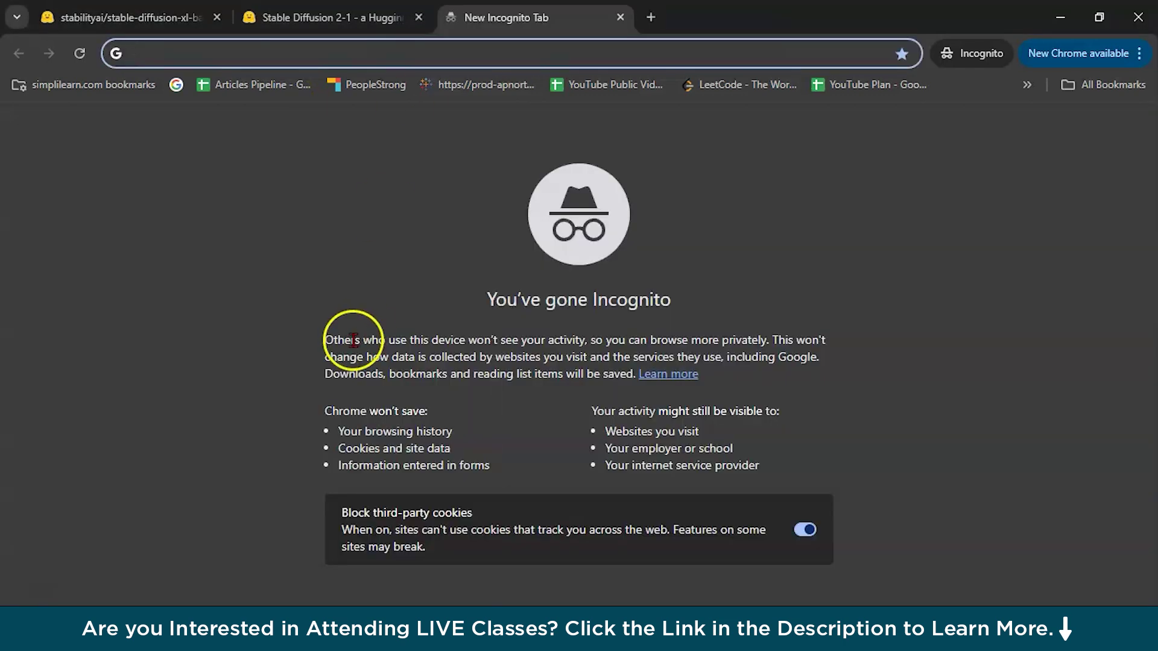
{"action": "type", "text": "stab;i"}
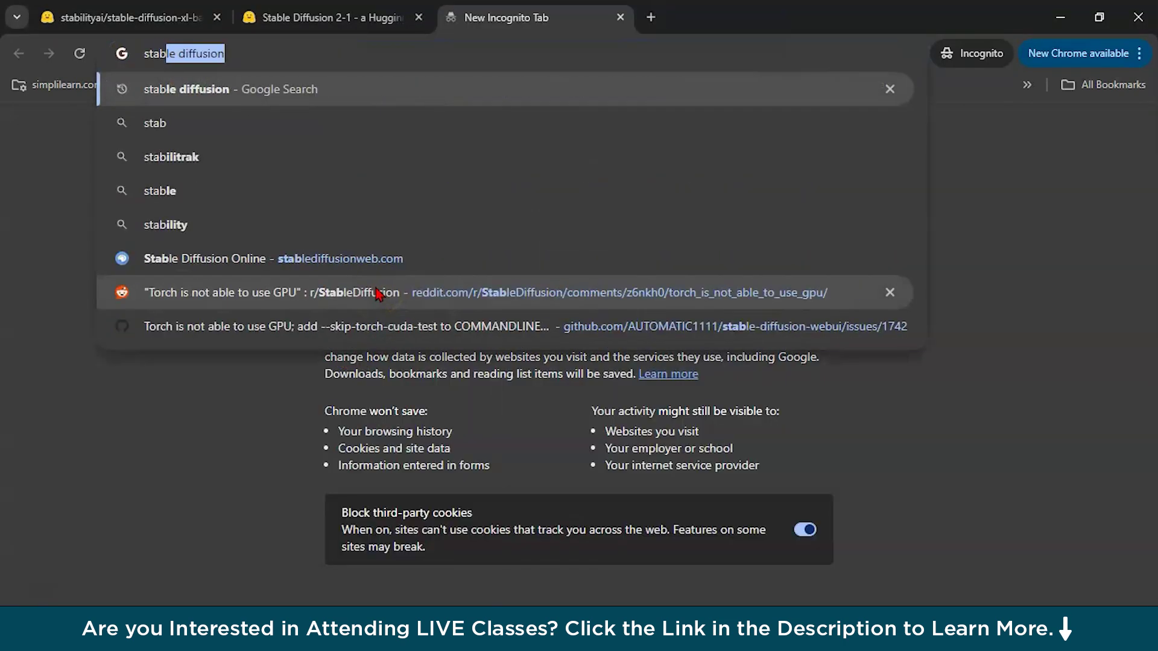
{"action": "key", "text": "BackSpace"}
{"action": "key", "text": "BackSpace"}
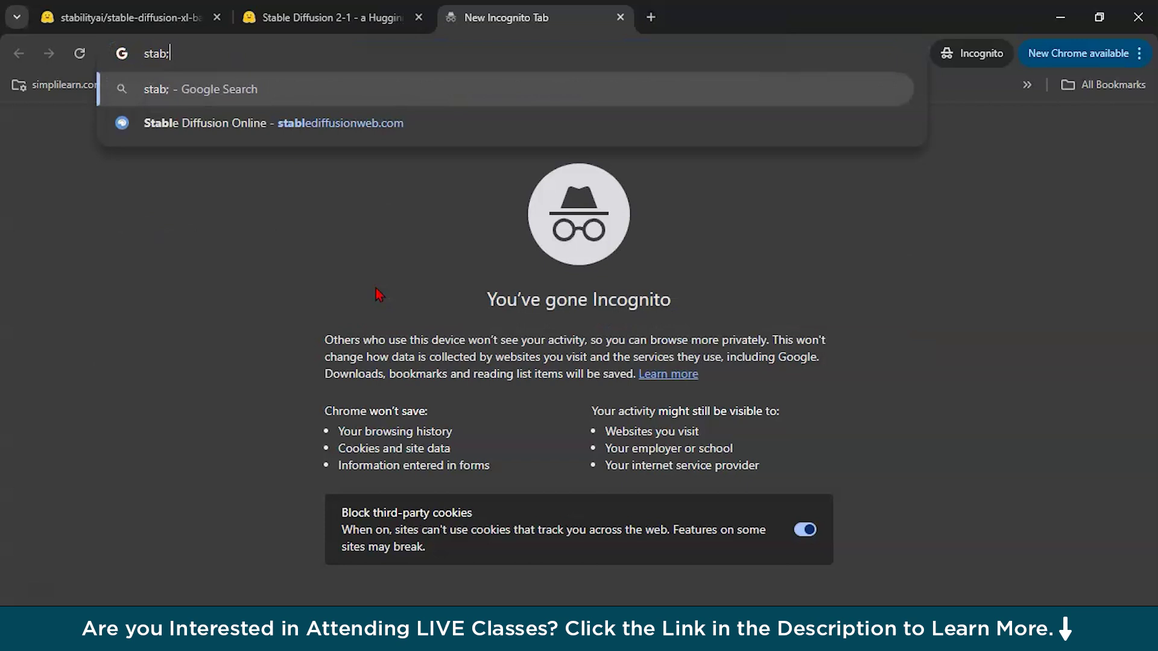
{"action": "type", "text": "ility"}
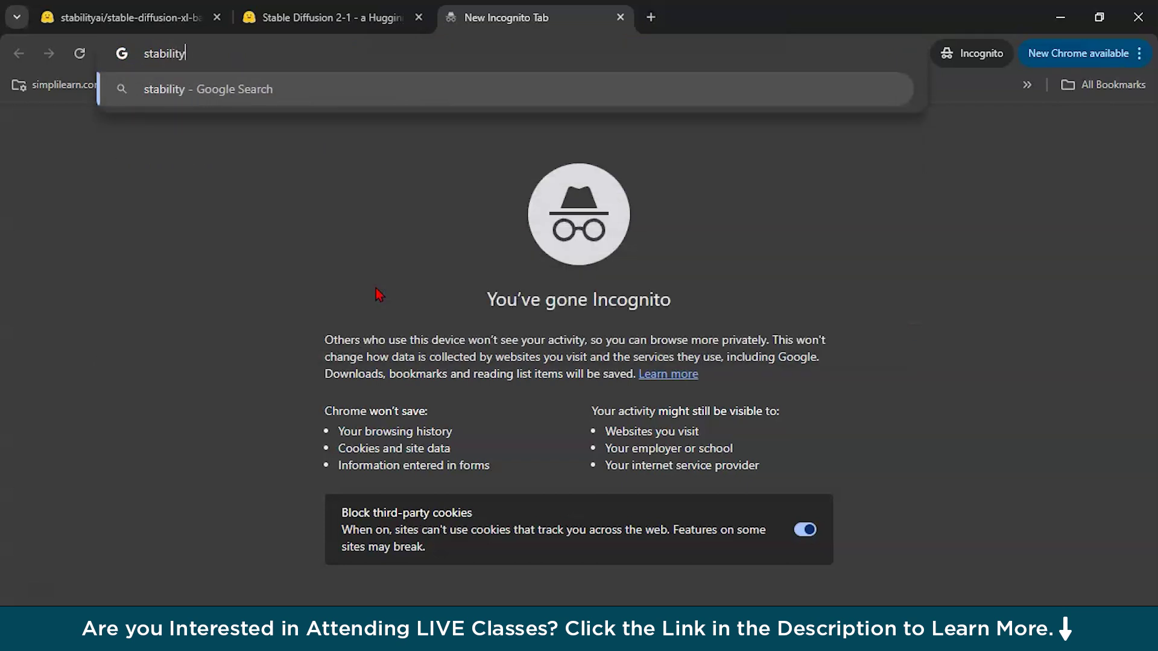
{"action": "type", "text": " ai"}
{"action": "key", "text": "Return"}
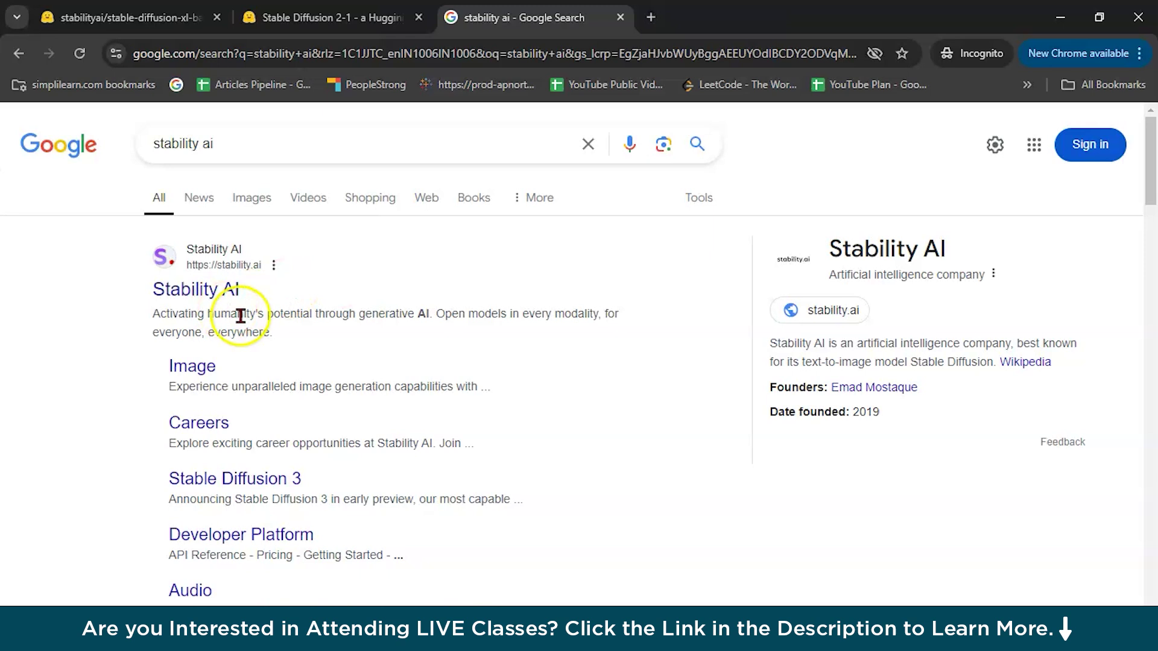
{"action": "left_click", "coordinate": [217, 295]}
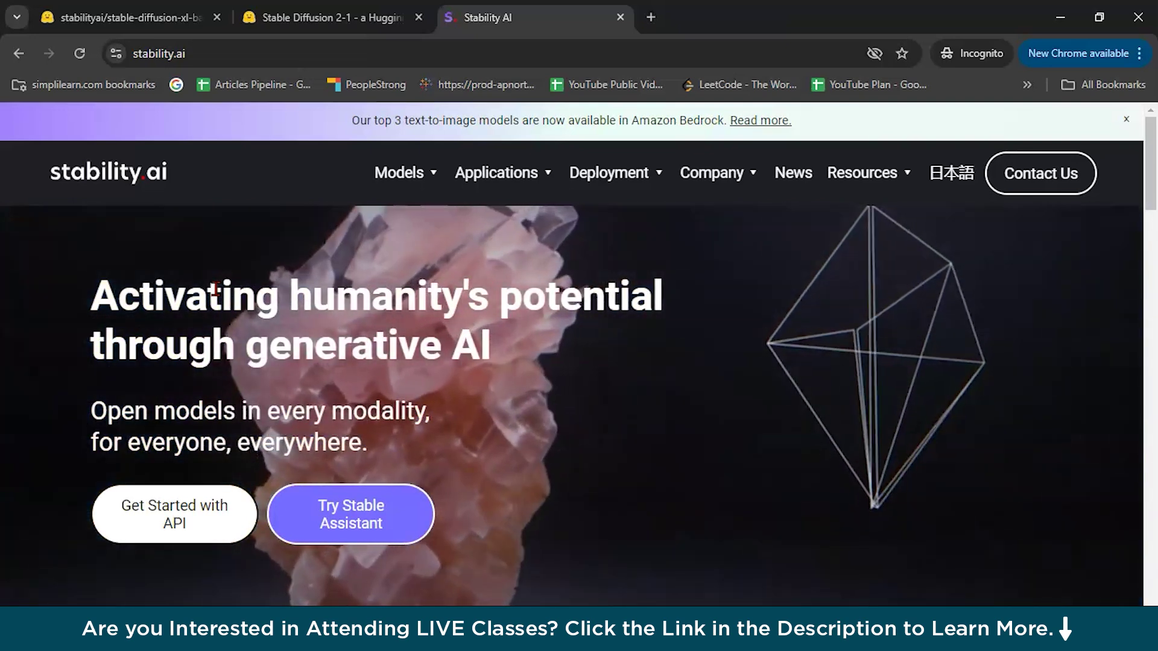
Skim the Stability AI homepage and go to Models > Image (stability.ai/stable-image).
{"action": "scroll", "coordinate": [536, 424], "scroll_direction": "down", "scroll_amount": 5}
{"action": "scroll", "coordinate": [534, 421], "scroll_direction": "down", "scroll_amount": 5}
{"action": "scroll", "coordinate": [535, 421], "scroll_direction": "up", "scroll_amount": 2}
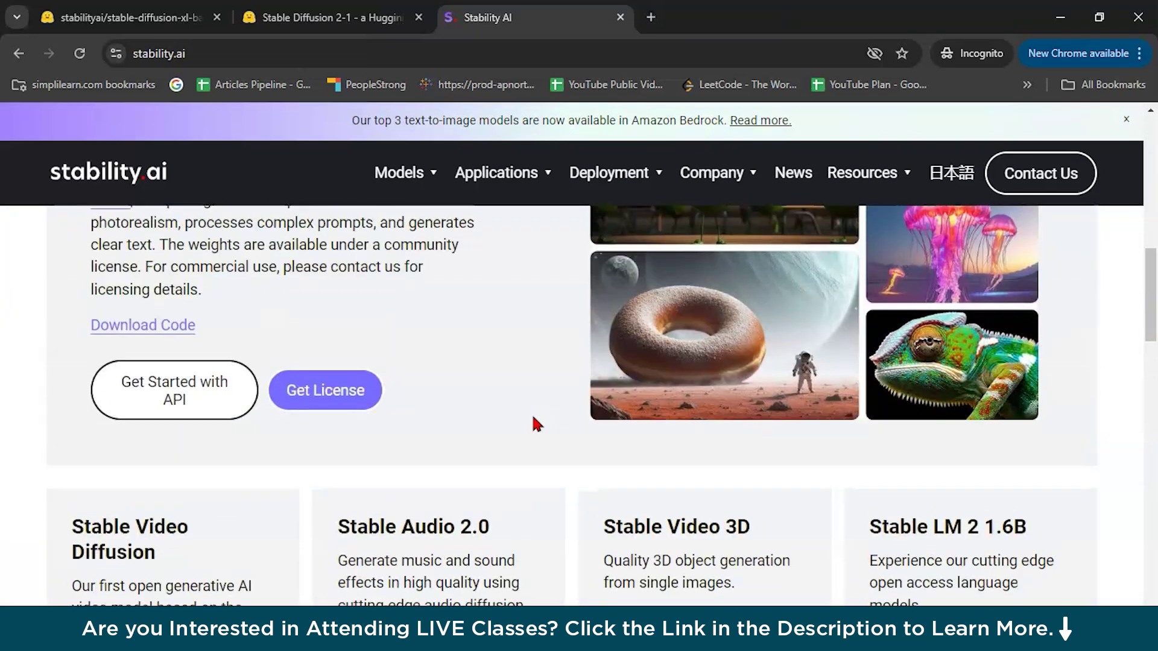
{"action": "scroll", "coordinate": [535, 420], "scroll_direction": "down", "scroll_amount": 4}
{"action": "scroll", "coordinate": [534, 422], "scroll_direction": "down", "scroll_amount": 8}
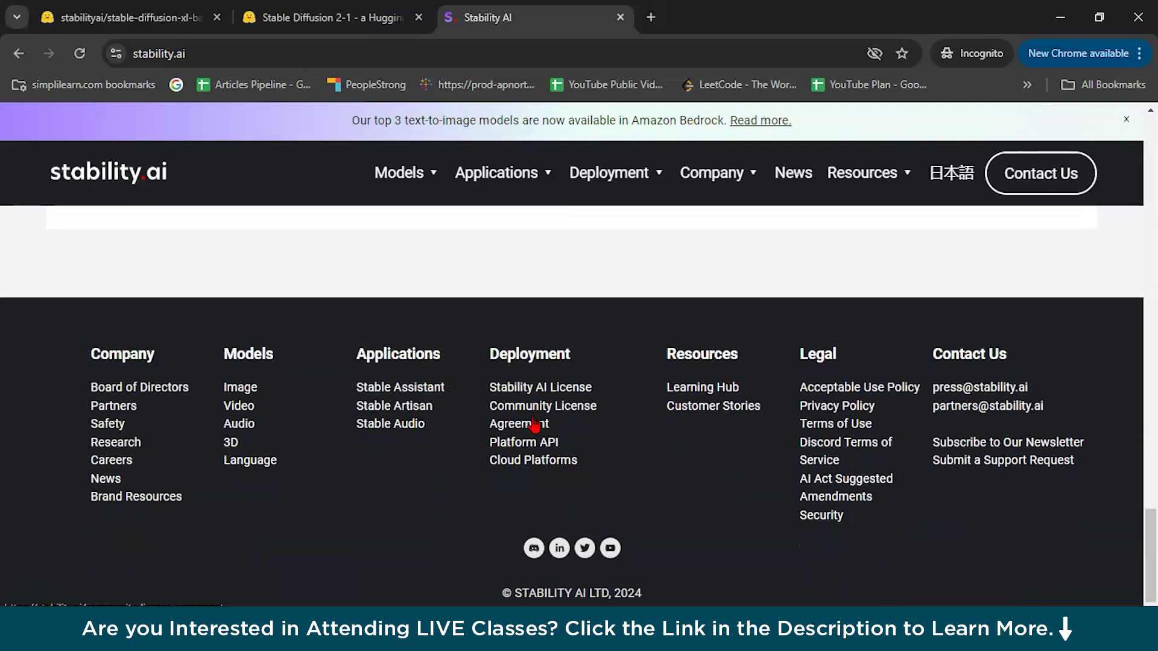
{"action": "scroll", "coordinate": [534, 422], "scroll_direction": "up", "scroll_amount": 10}
{"action": "scroll", "coordinate": [534, 426], "scroll_direction": "up", "scroll_amount": 2}
{"action": "mouse_move", "coordinate": [427, 172]}
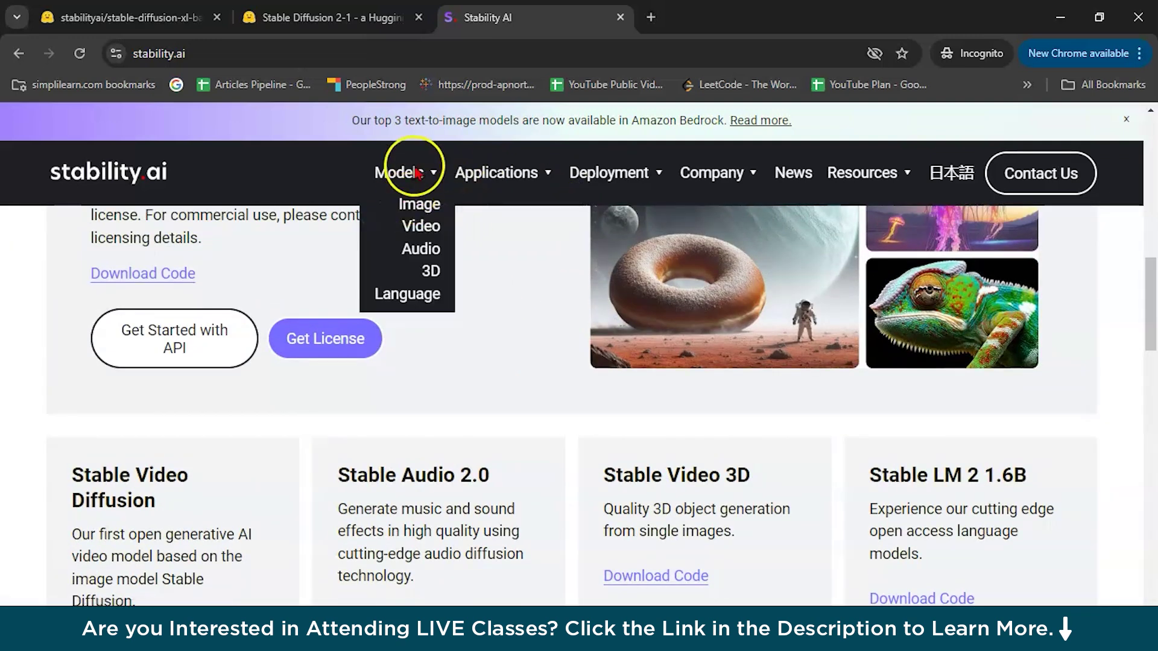
{"action": "left_click", "coordinate": [412, 208]}
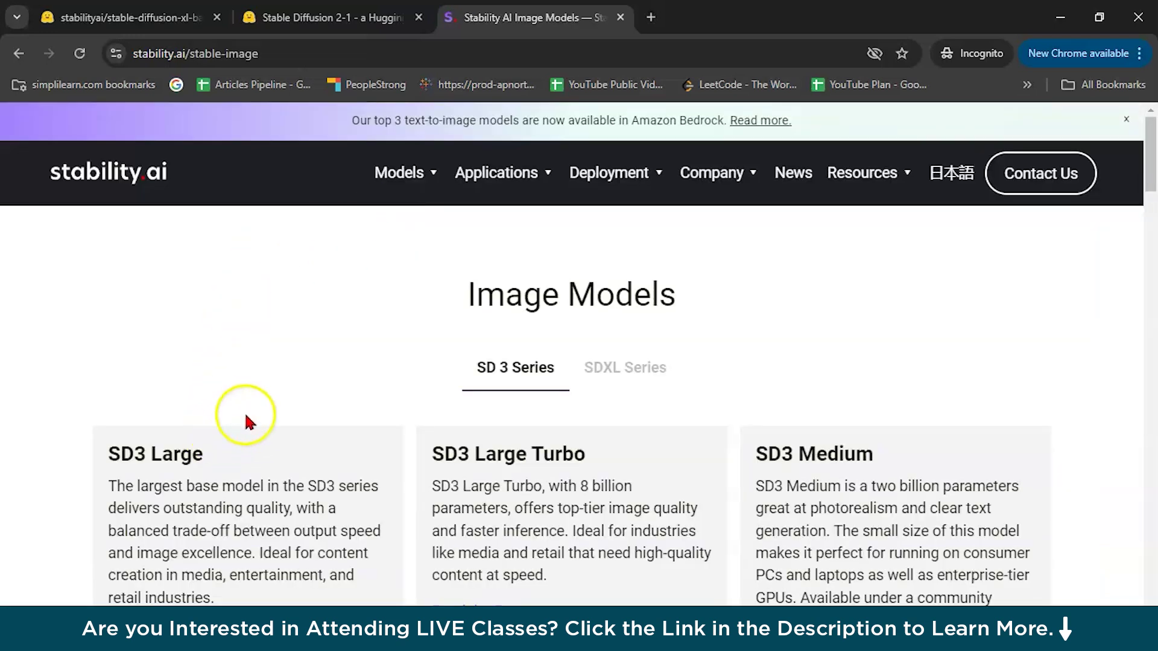
Switch to the SDXL Series and browse the Stable Diffusion XL, SDXL Turbo and Japanese SDXL cards.
{"action": "scroll", "coordinate": [245, 413], "scroll_direction": "down", "scroll_amount": 1}
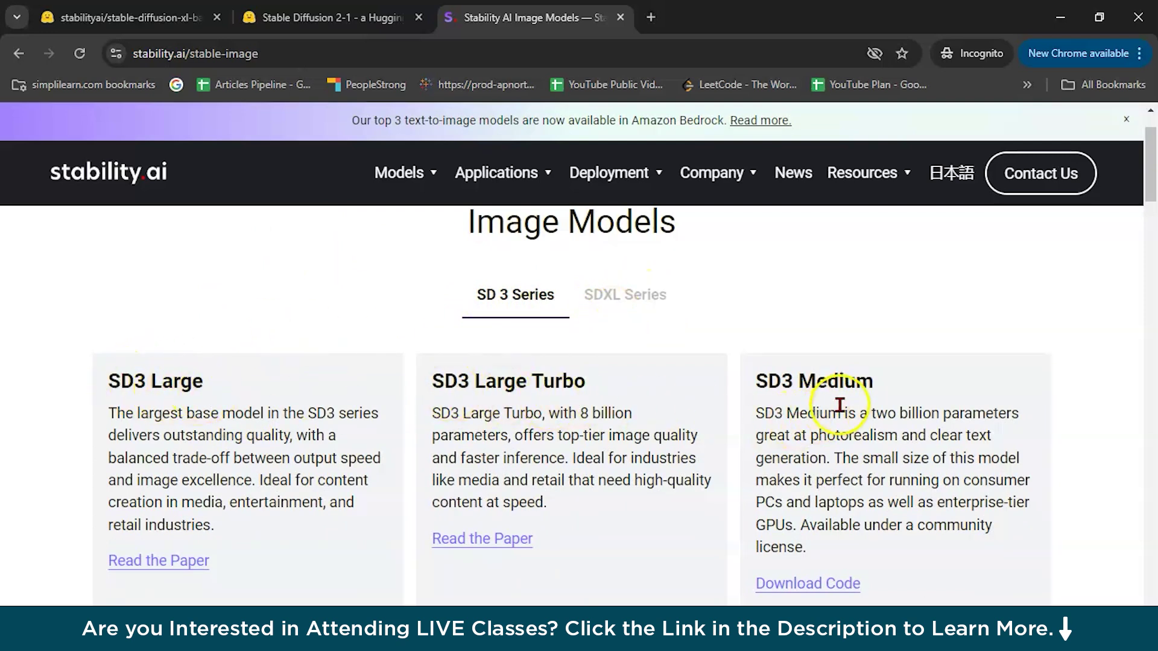
{"action": "left_click", "coordinate": [634, 301]}
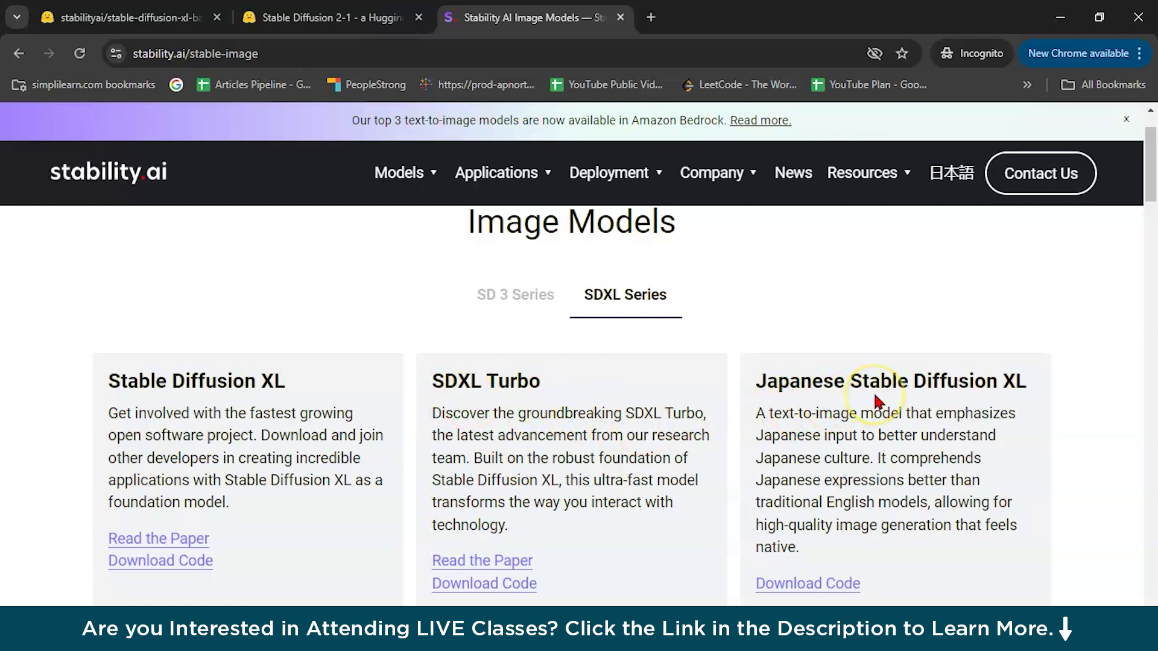
{"action": "scroll", "coordinate": [745, 395], "scroll_direction": "up", "scroll_amount": 1}
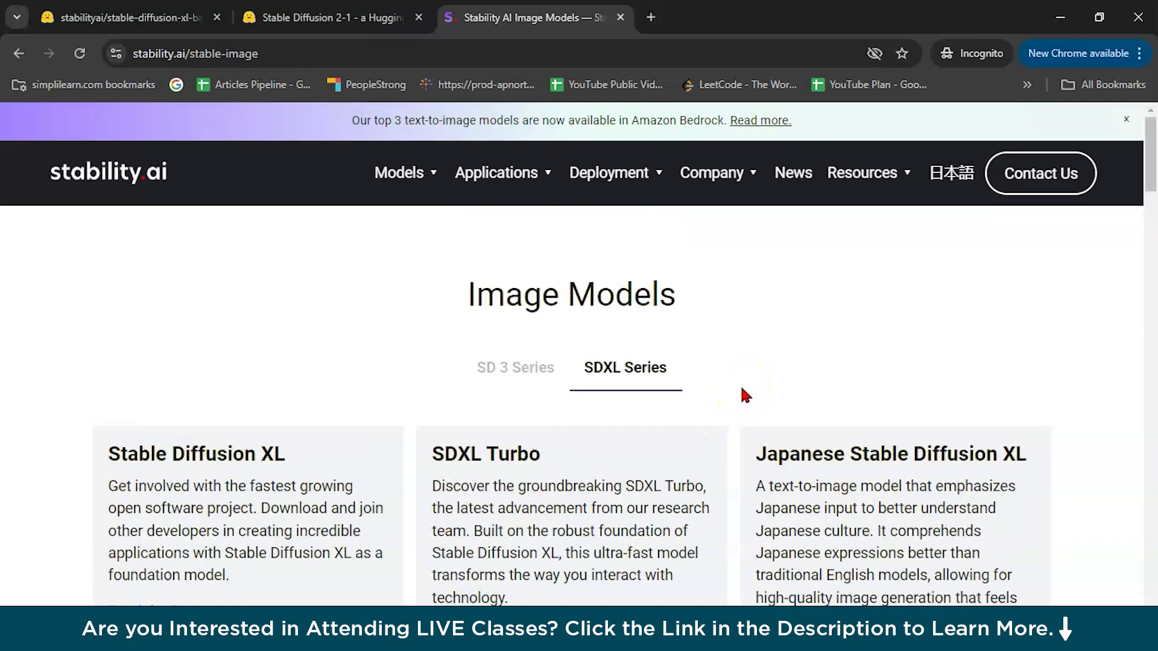
{"action": "scroll", "coordinate": [745, 395], "scroll_direction": "down", "scroll_amount": 4}
{"action": "scroll", "coordinate": [746, 395], "scroll_direction": "up", "scroll_amount": 3}
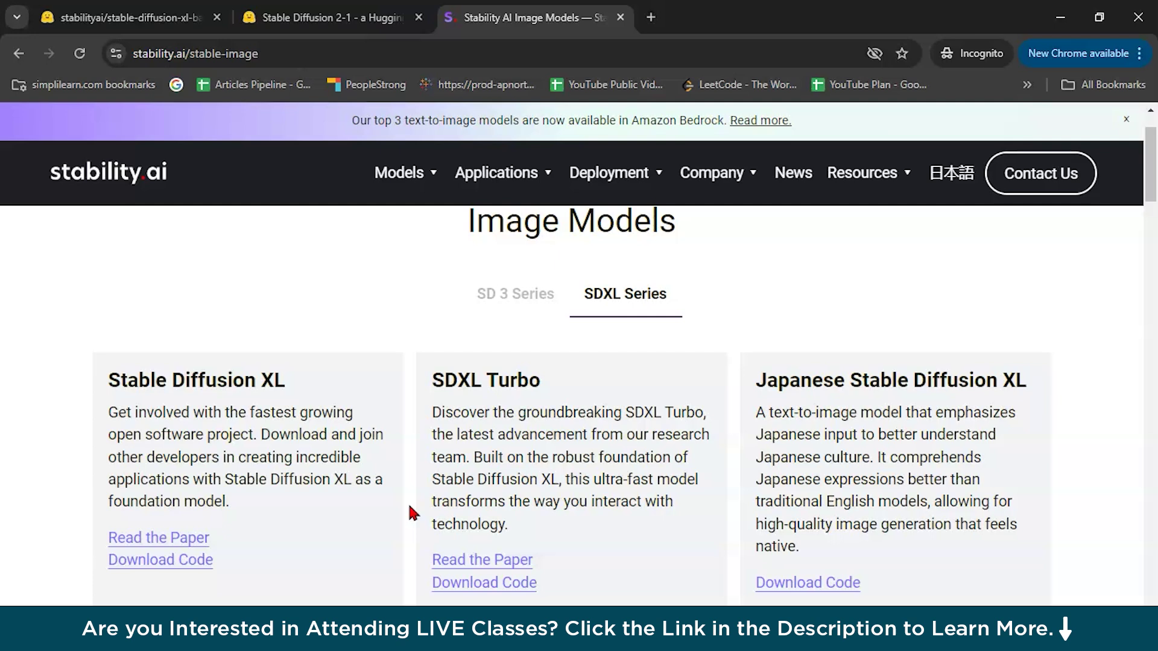
{"action": "scroll", "coordinate": [326, 373], "scroll_direction": "down", "scroll_amount": 3}
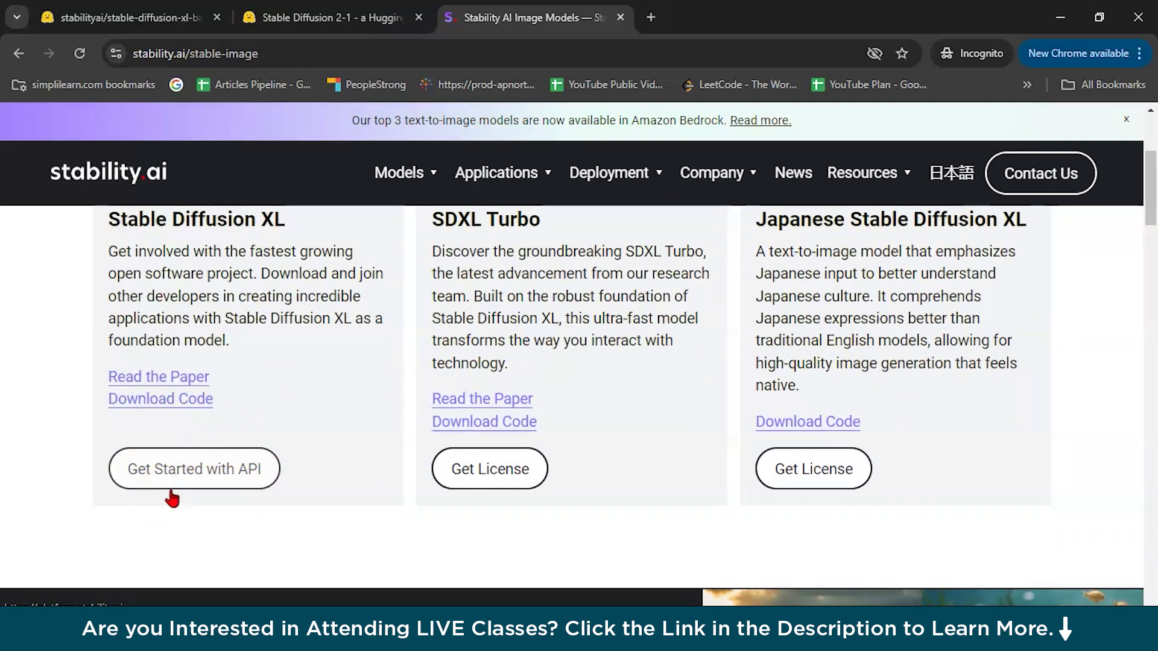
{"action": "scroll", "coordinate": [205, 476], "scroll_direction": "up", "scroll_amount": 2}
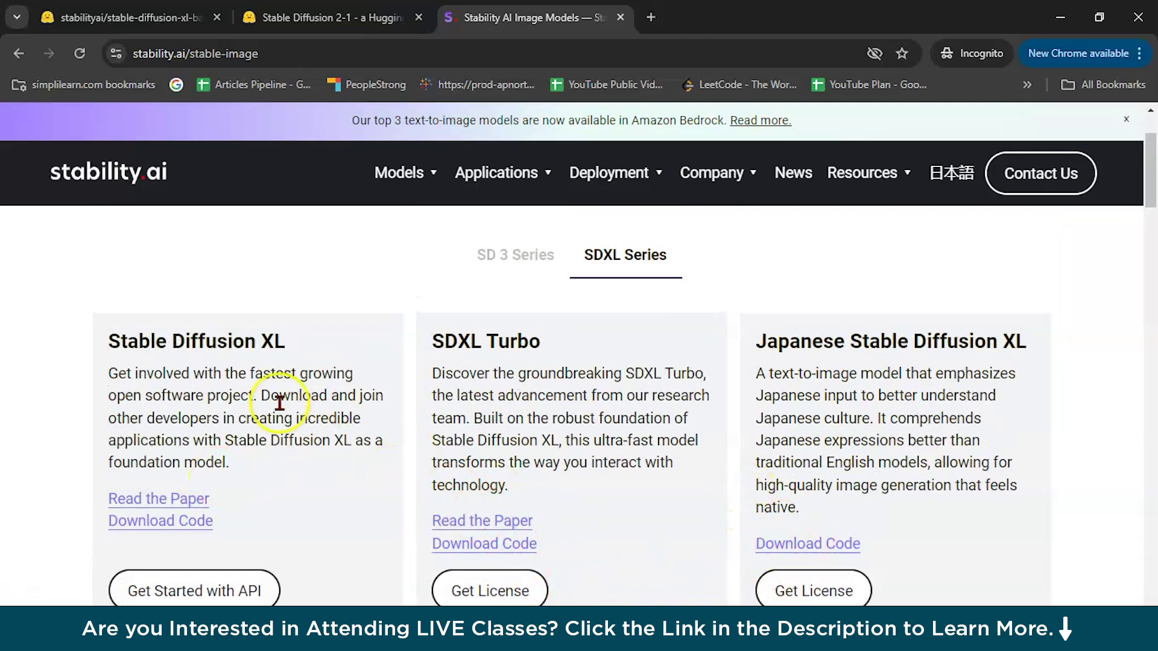
{"action": "scroll", "coordinate": [283, 371], "scroll_direction": "up", "scroll_amount": 2}
{"action": "scroll", "coordinate": [283, 370], "scroll_direction": "down", "scroll_amount": 3}
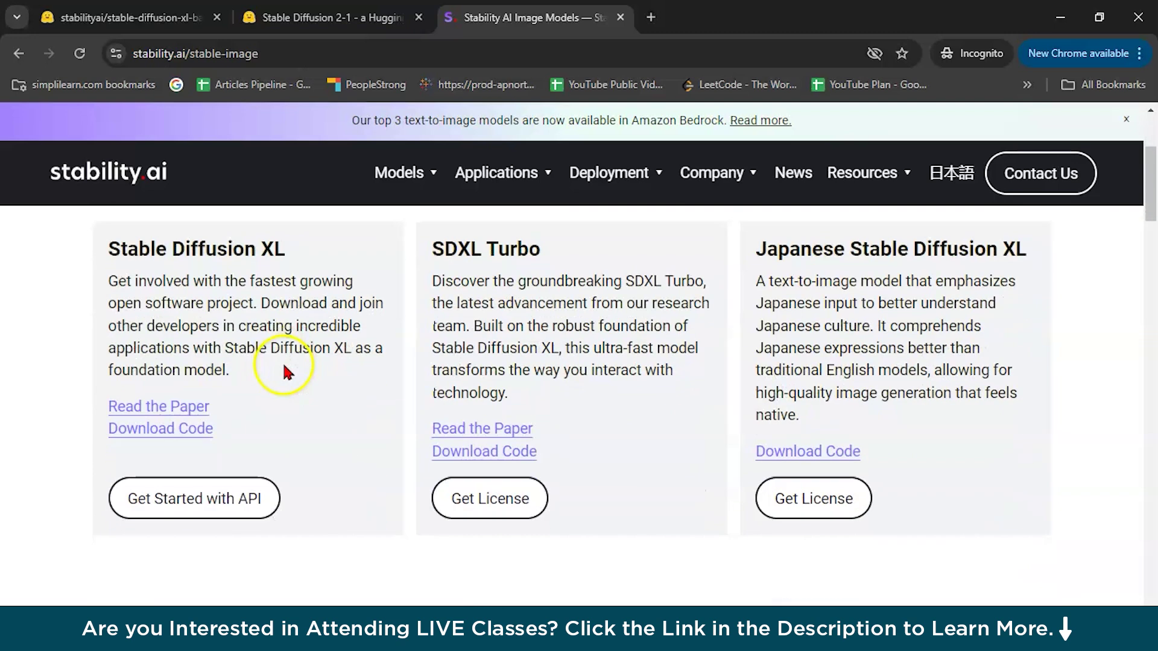
Open arXiv paper 2307.01952, skim its abstract, and return to the Hugging Face model card tab.
{"action": "left_click", "coordinate": [160, 410]}
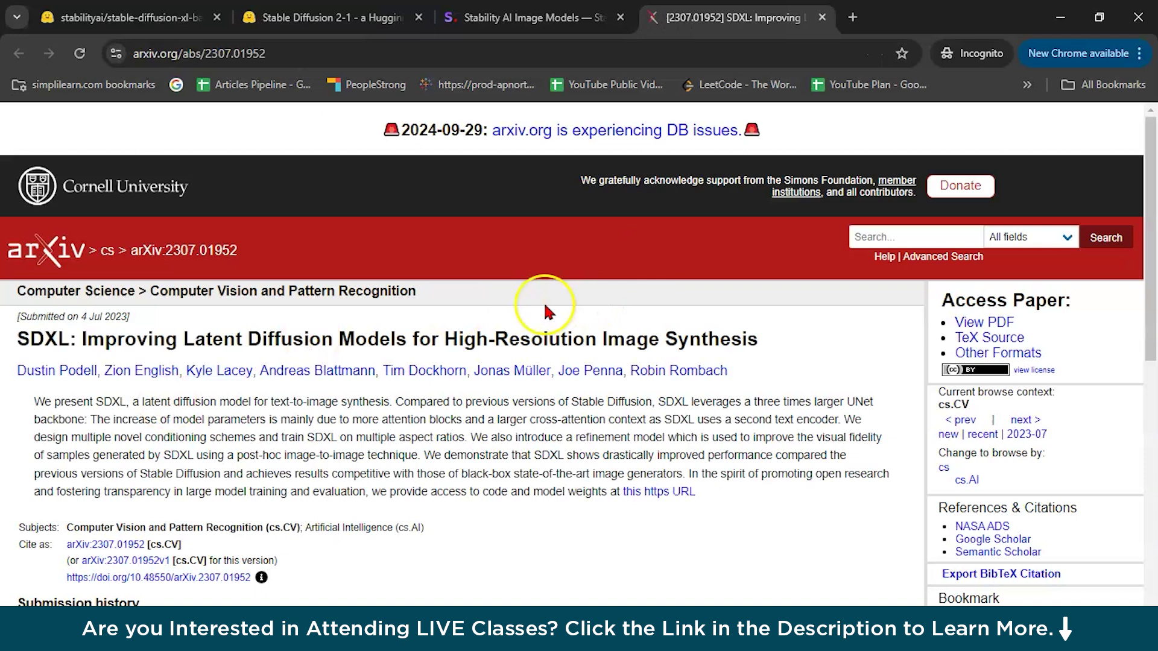
{"action": "scroll", "coordinate": [451, 416], "scroll_direction": "down", "scroll_amount": 10}
{"action": "scroll", "coordinate": [453, 419], "scroll_direction": "up", "scroll_amount": 10}
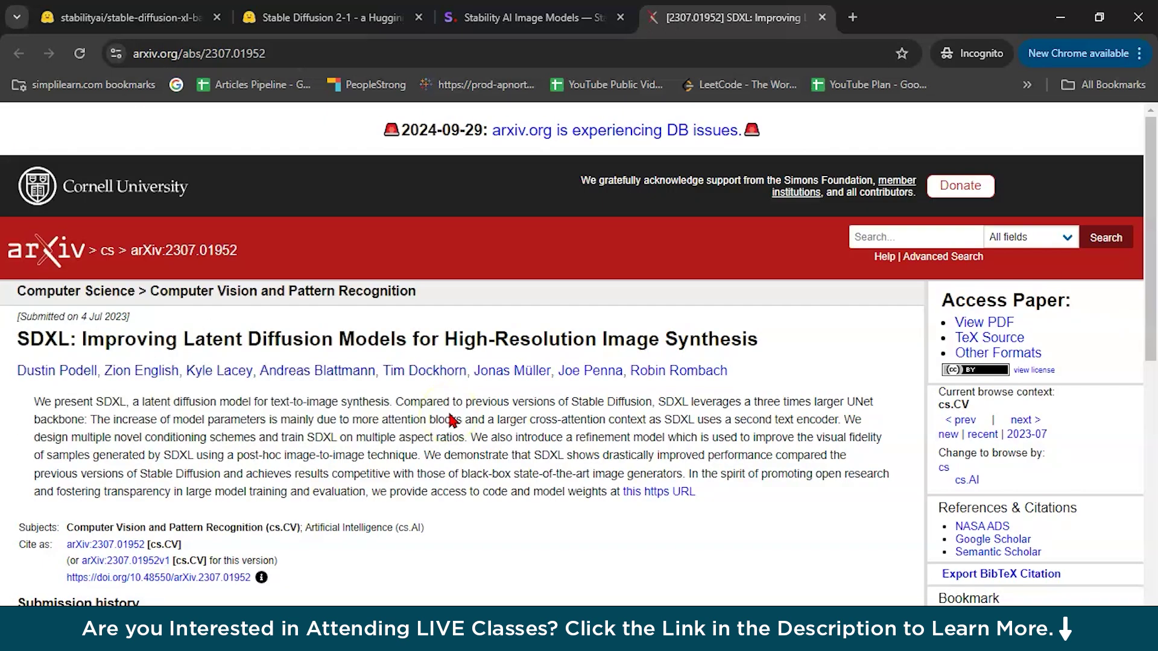
{"action": "key", "text": "ctrl+shift+Tab"}
{"action": "key", "text": "ctrl+shift+Tab"}
{"action": "key", "text": "ctrl+shift+Tab"}
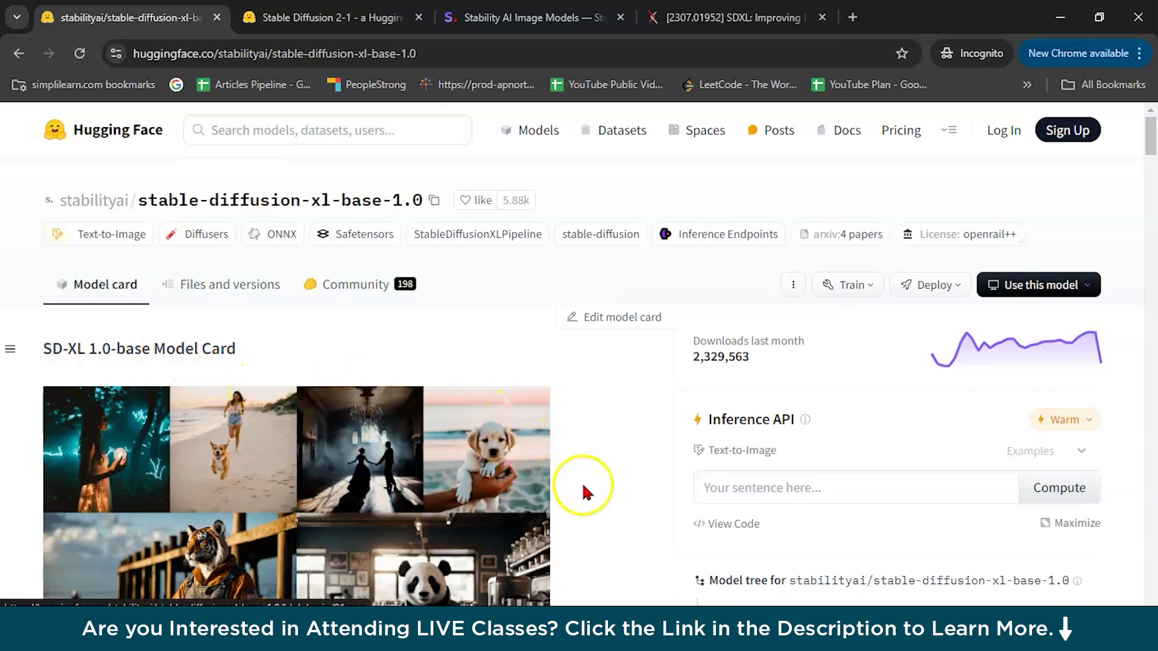
Read the SDXL base card's Model diagram and Diffusers sections, then open a new tab.
{"action": "scroll", "coordinate": [585, 491], "scroll_direction": "down", "scroll_amount": 4}
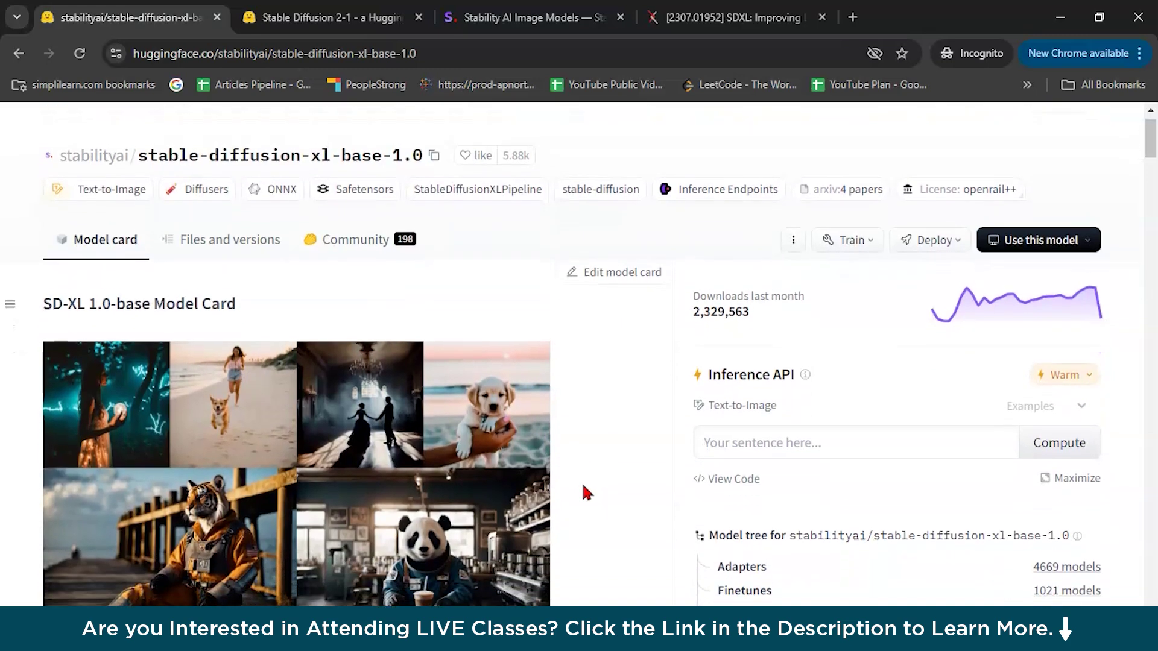
{"action": "scroll", "coordinate": [585, 492], "scroll_direction": "down", "scroll_amount": 8}
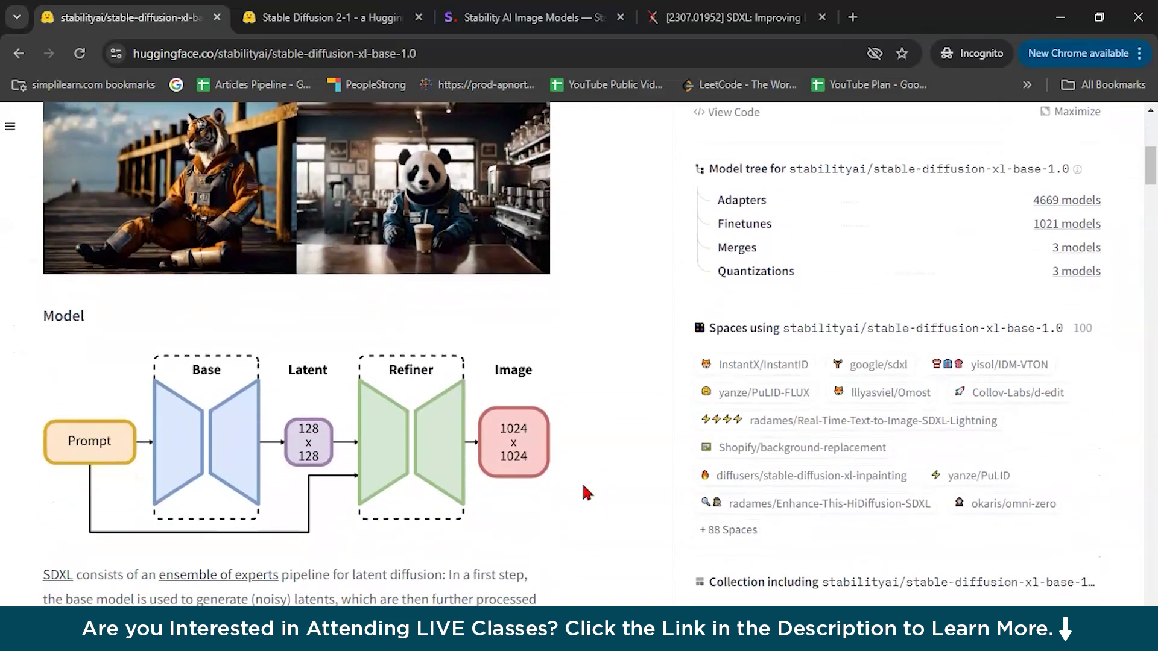
{"action": "scroll", "coordinate": [583, 488], "scroll_direction": "up", "scroll_amount": 2}
{"action": "scroll", "coordinate": [583, 489], "scroll_direction": "down", "scroll_amount": 18}
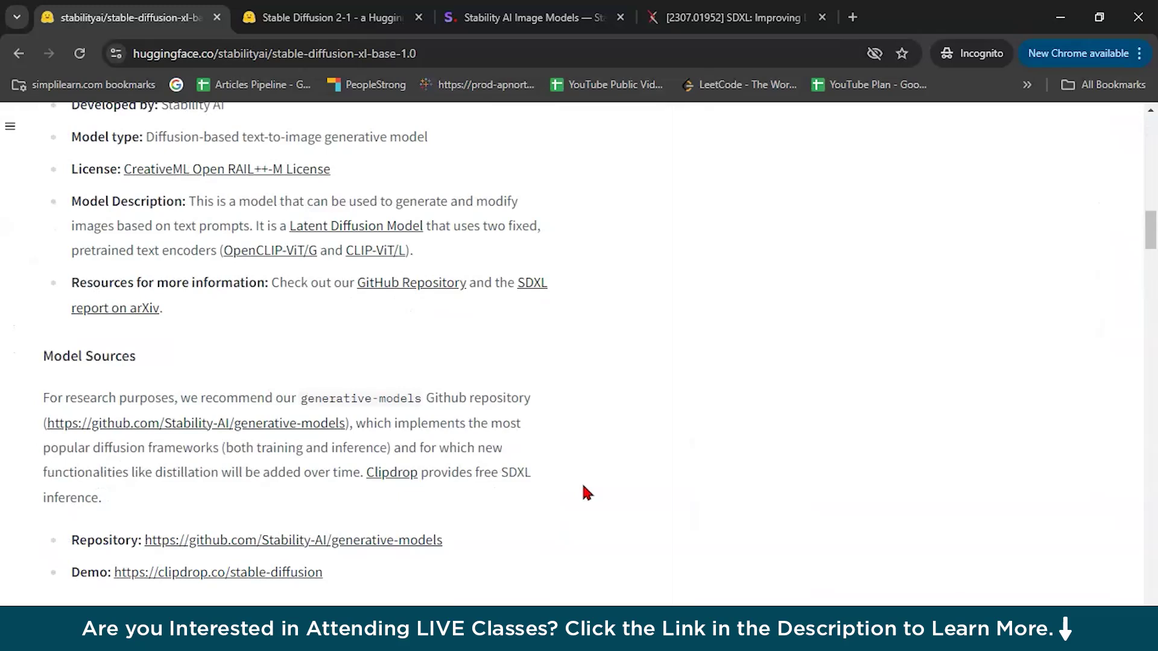
{"action": "scroll", "coordinate": [583, 487], "scroll_direction": "down", "scroll_amount": 20}
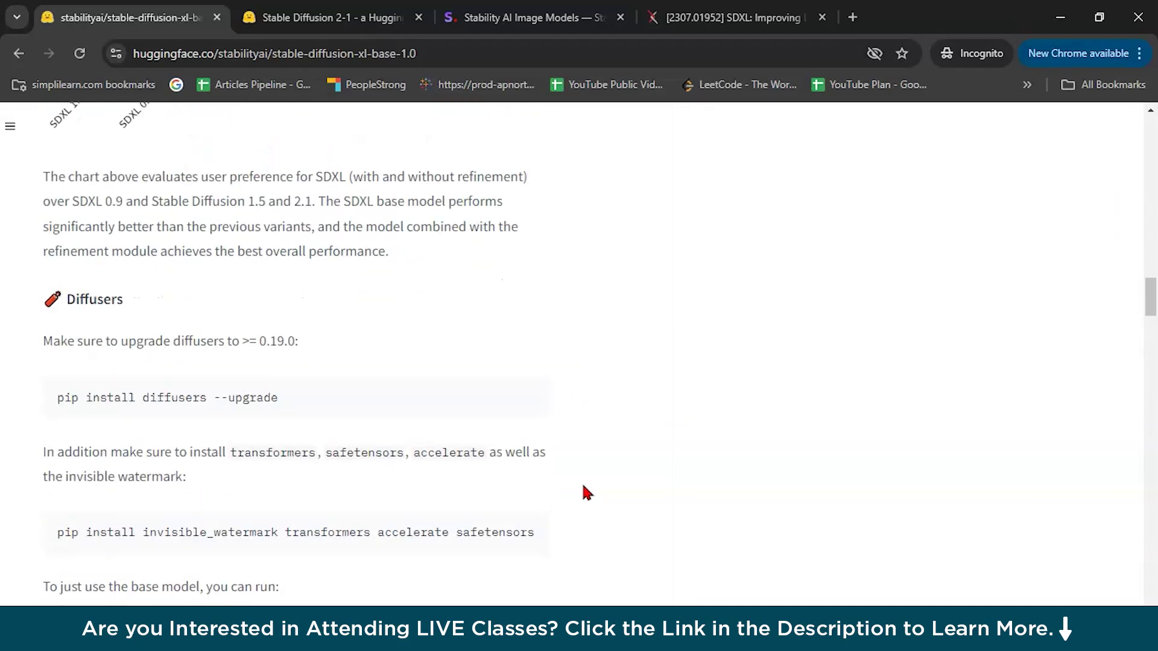
{"action": "scroll", "coordinate": [586, 491], "scroll_direction": "down", "scroll_amount": 1}
{"action": "scroll", "coordinate": [586, 491], "scroll_direction": "up", "scroll_amount": 8}
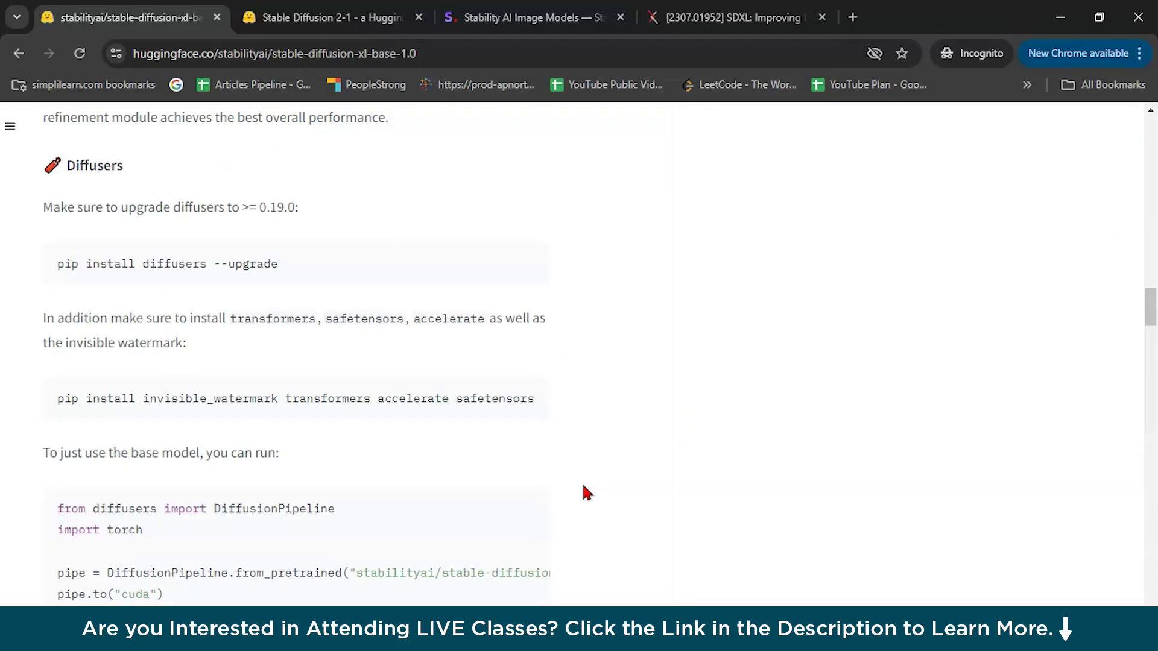
{"action": "scroll", "coordinate": [336, 374], "scroll_direction": "up", "scroll_amount": 15}
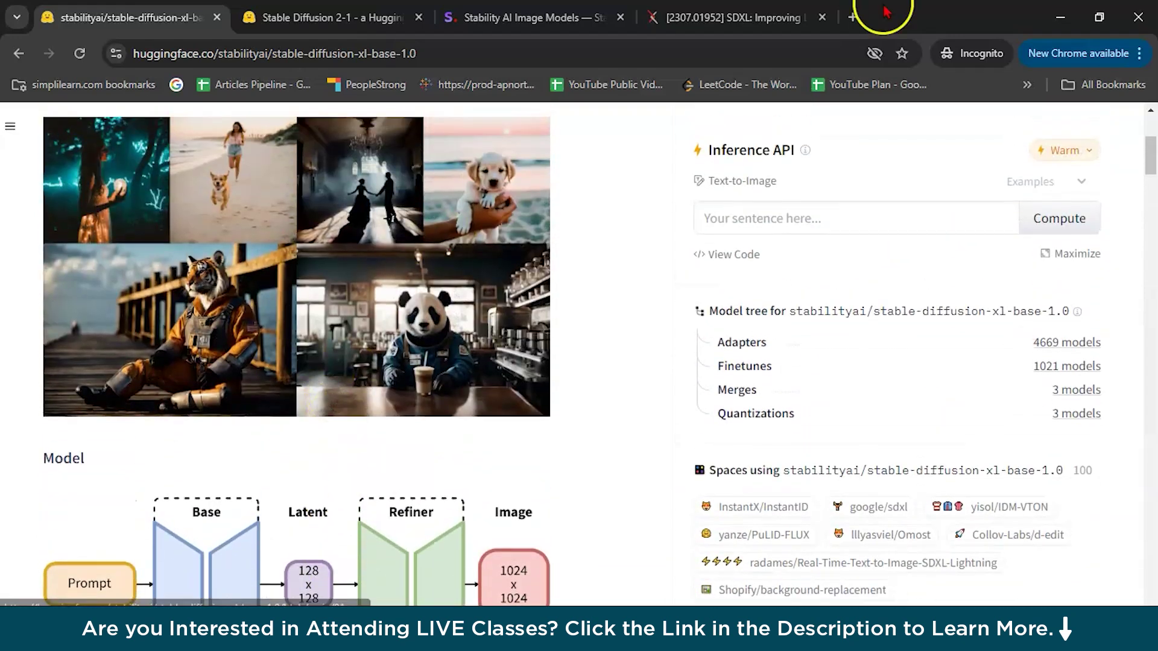
{"action": "left_click", "coordinate": [854, 17]}
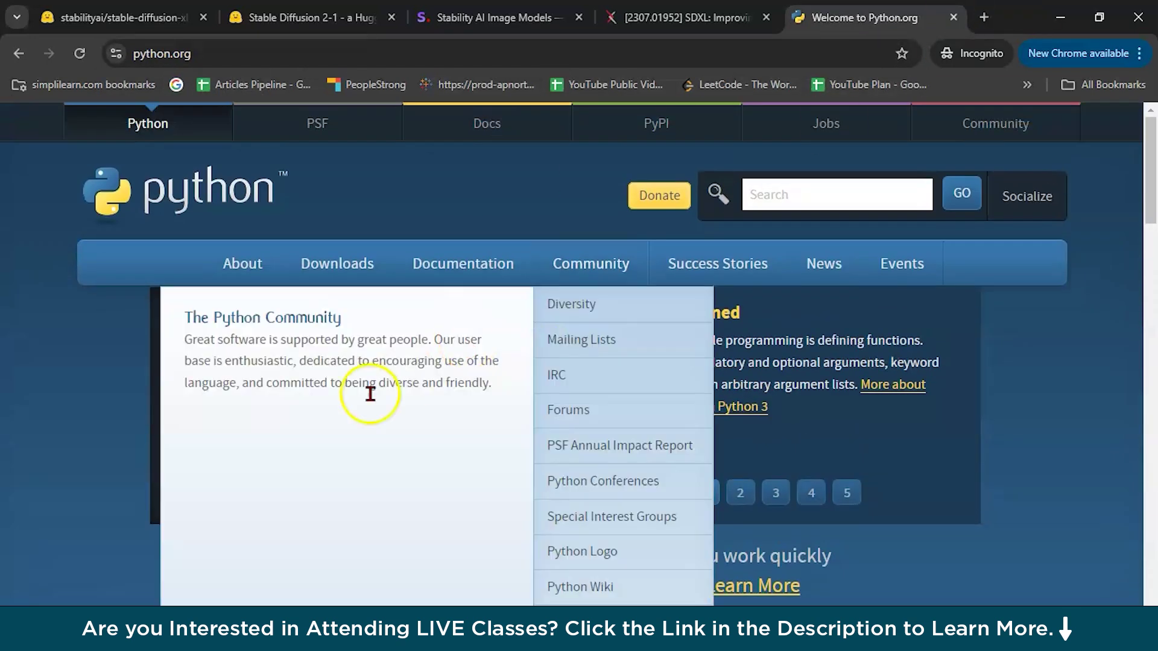
Search 'git install', open git-scm.com's Downloads page, then return to the stable-diffusion-xl-base-1.0 tab.
{"action": "left_click", "coordinate": [984, 17]}
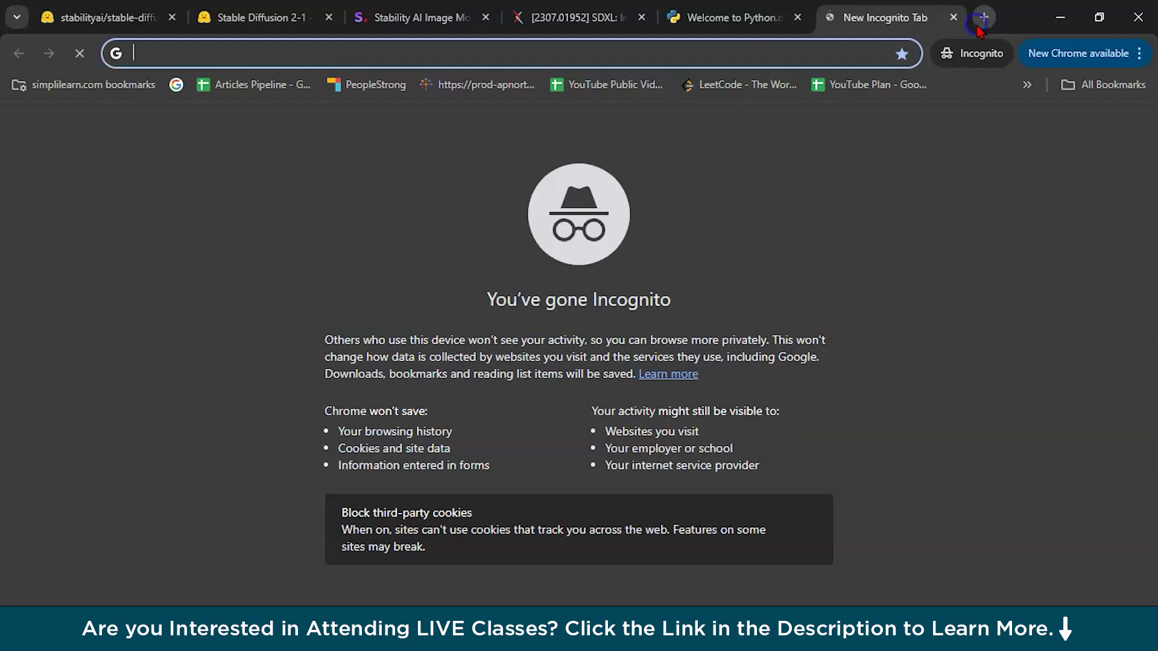
{"action": "type", "text": "git"}
{"action": "key", "text": "Return"}
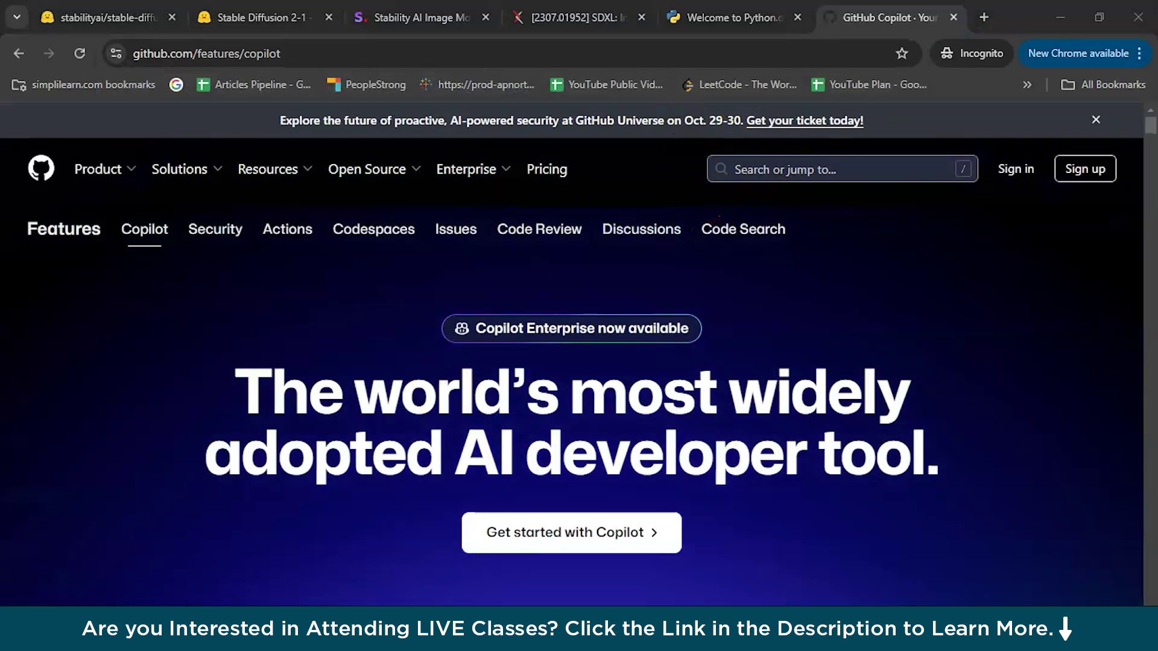
{"action": "double_click", "coordinate": [264, 52]}
{"action": "left_click", "coordinate": [263, 46]}
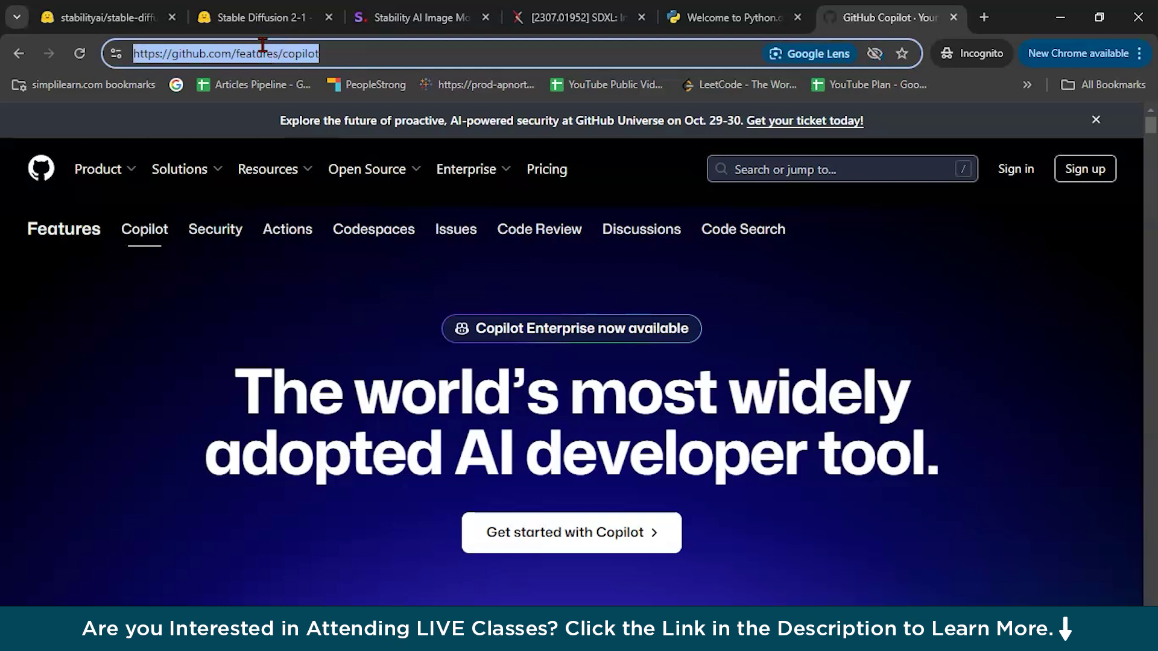
{"action": "type", "text": "git"}
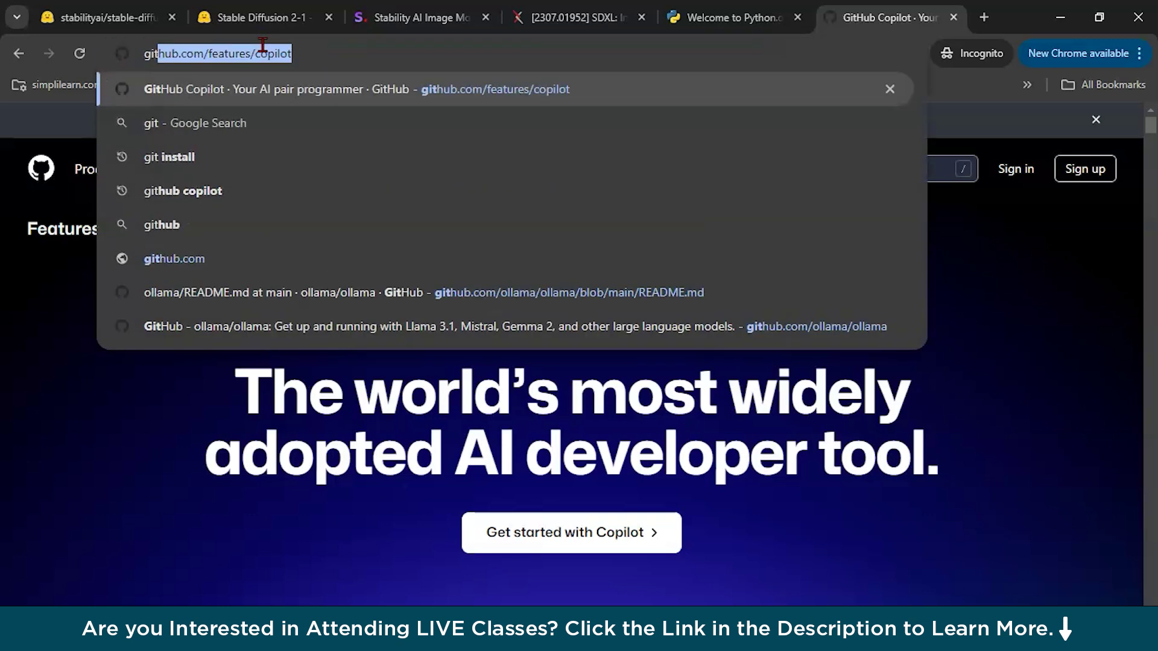
{"action": "key", "text": "Down"}
{"action": "key", "text": "Return"}
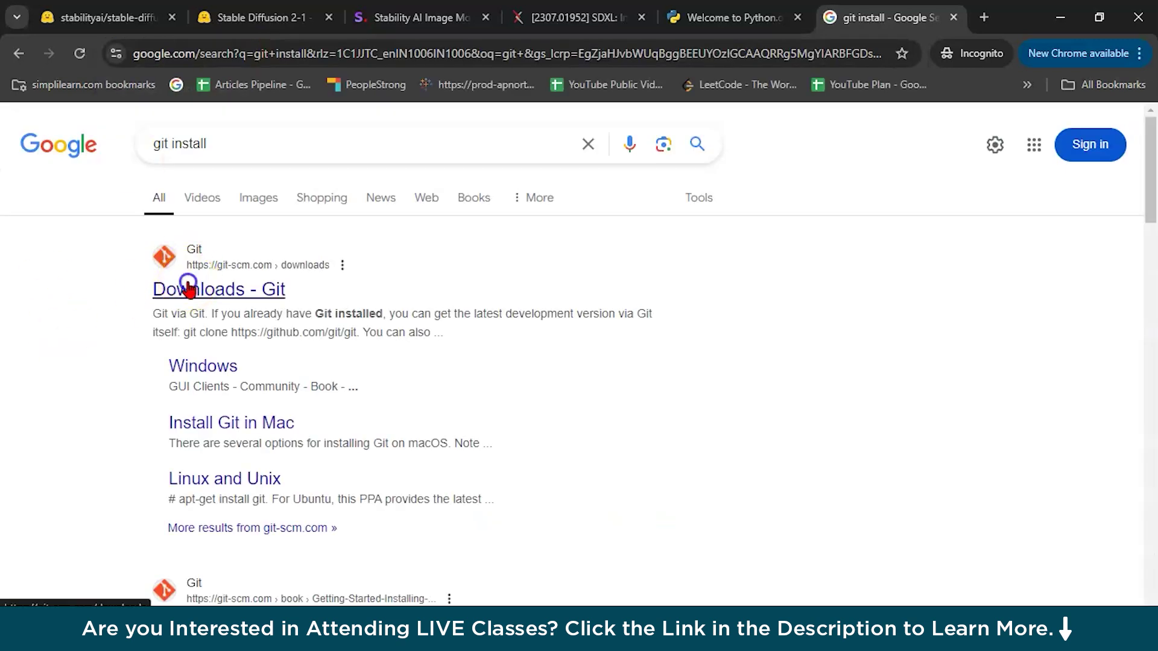
{"action": "left_click", "coordinate": [184, 290]}
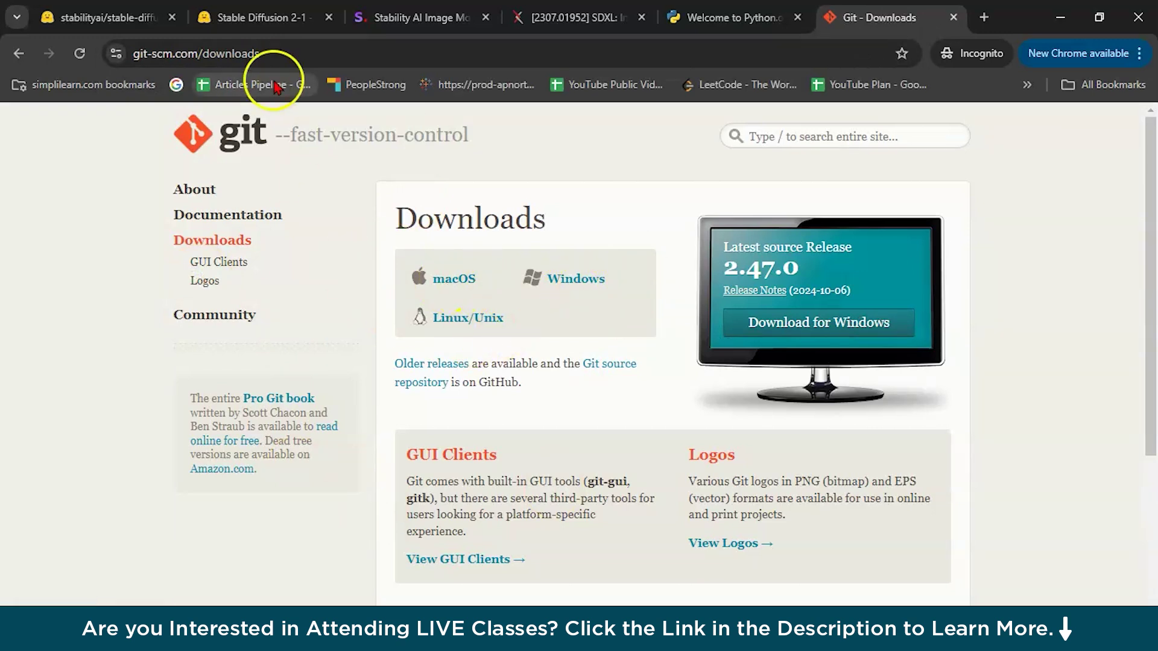
{"action": "left_click", "coordinate": [106, 18]}
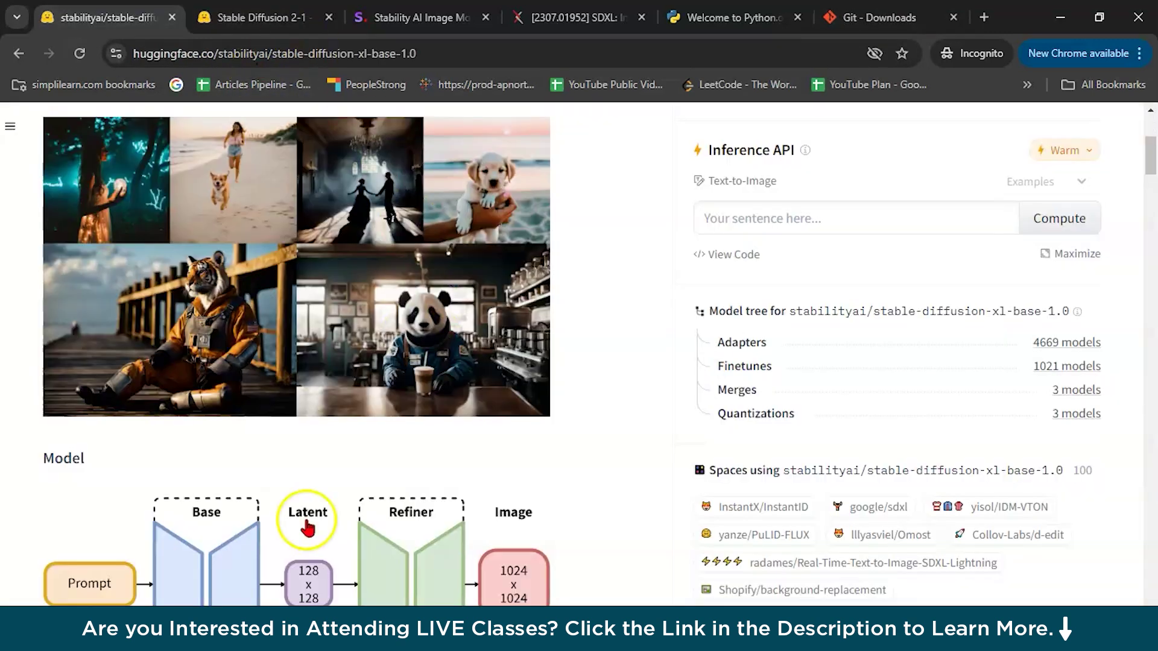
Download sd_xl_base_1.0_0.9vae.safetensors from Files and versions and save it to Downloads.
{"action": "scroll", "coordinate": [305, 517], "scroll_direction": "up", "scroll_amount": 4}
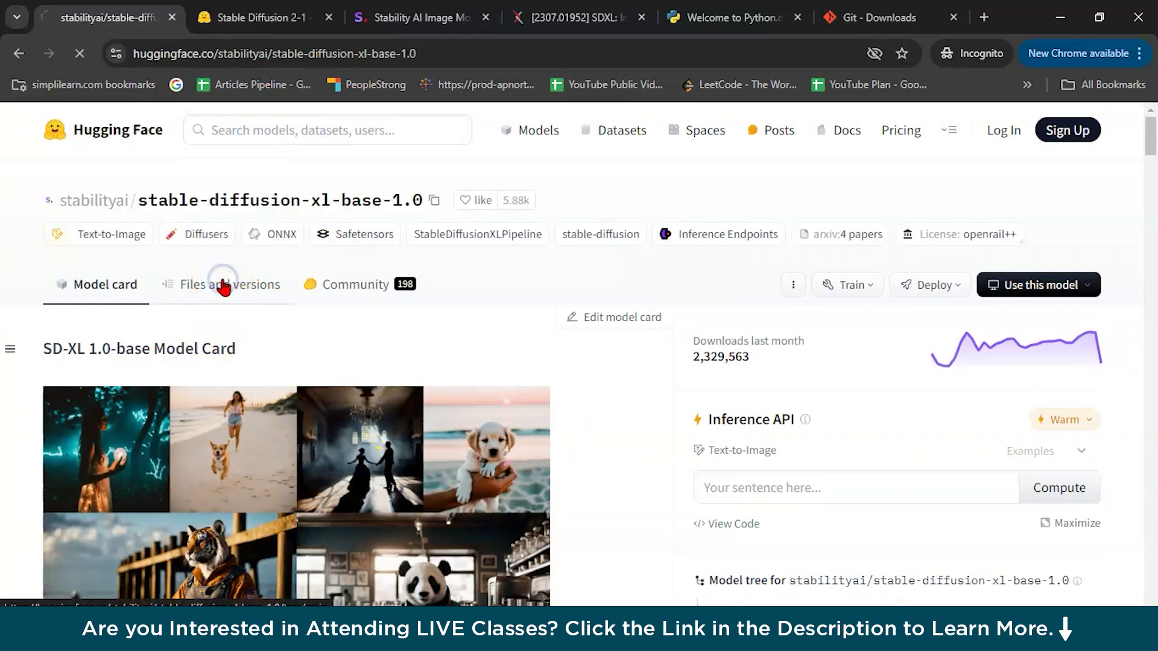
{"action": "scroll", "coordinate": [221, 362], "scroll_direction": "down", "scroll_amount": 9}
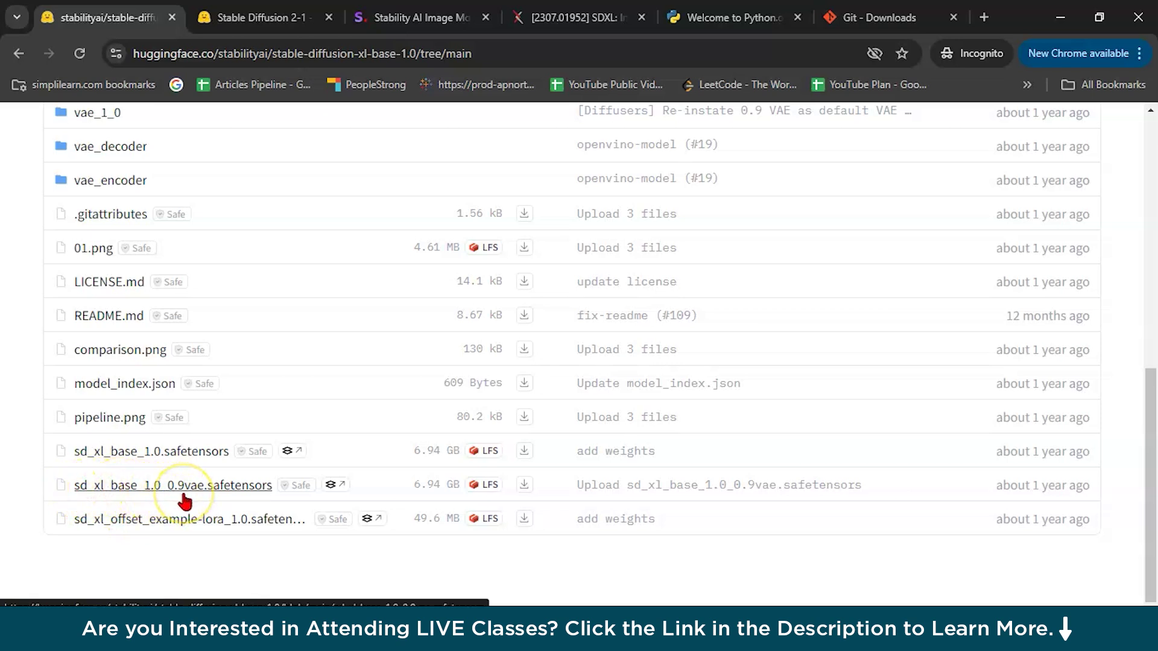
{"action": "left_click", "coordinate": [523, 486]}
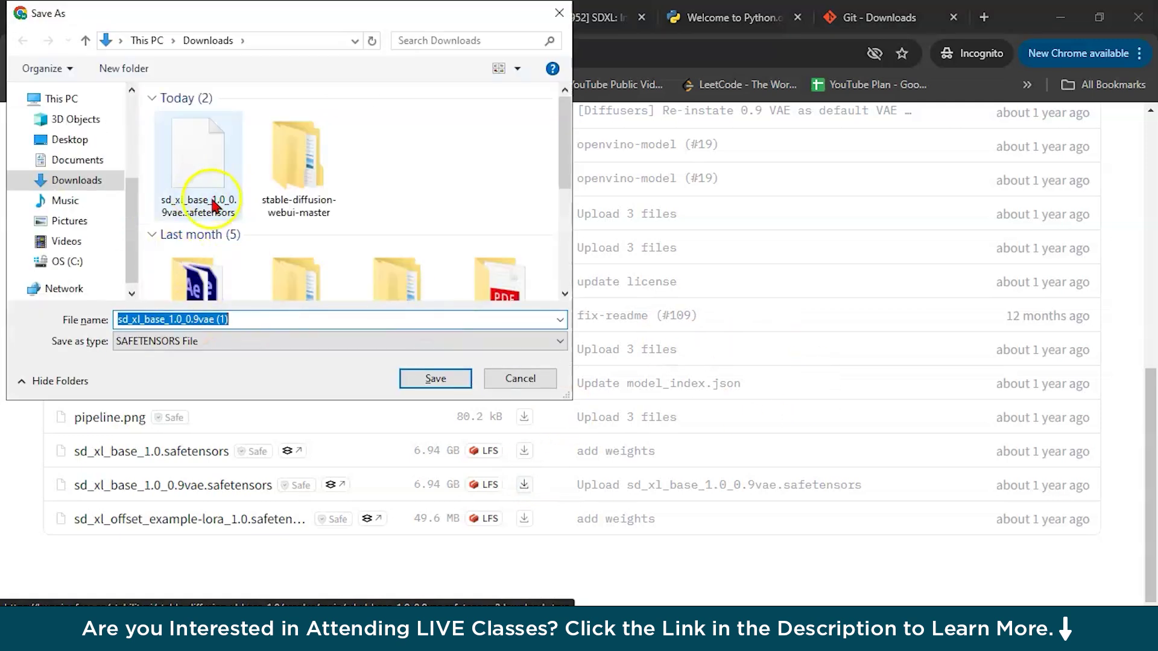
{"action": "left_click", "coordinate": [439, 379]}
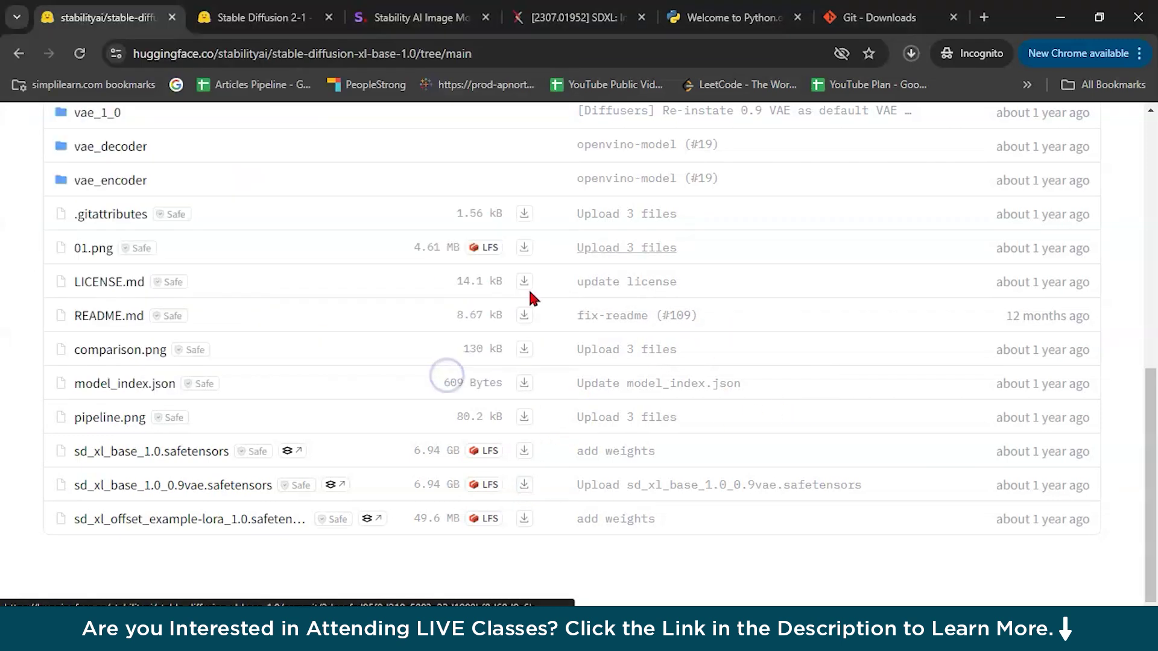
Cancel the duplicate model download in the downloads panel and open a new incognito tab.
{"action": "left_click", "coordinate": [910, 53]}
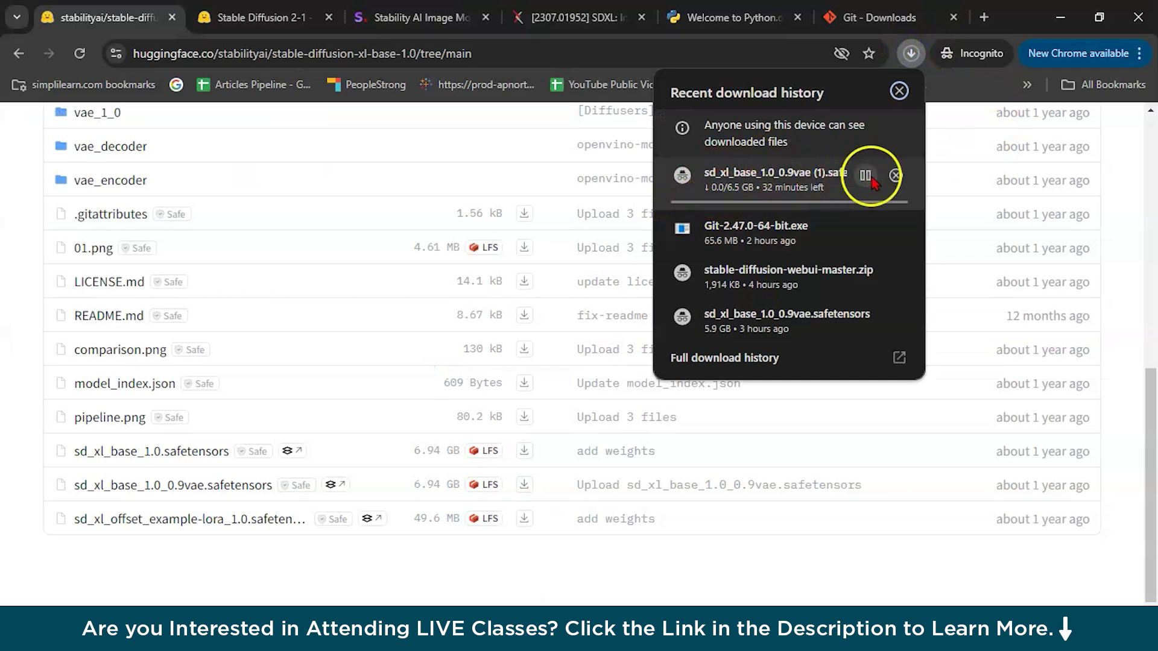
{"action": "left_click", "coordinate": [895, 176]}
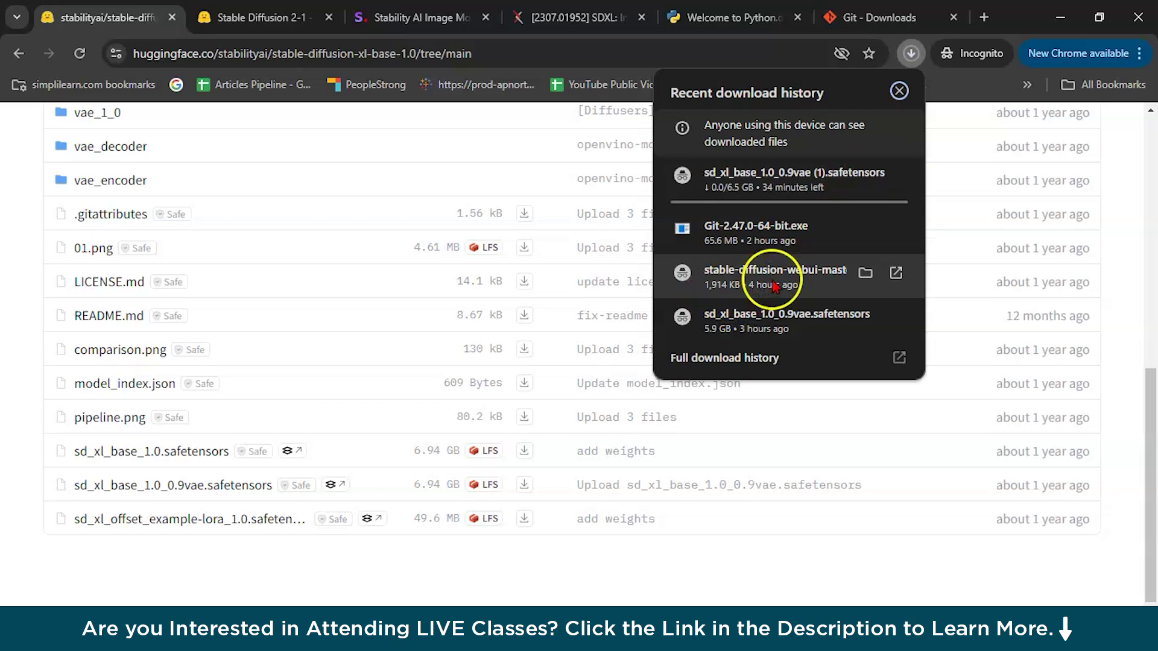
{"action": "left_click", "coordinate": [895, 176]}
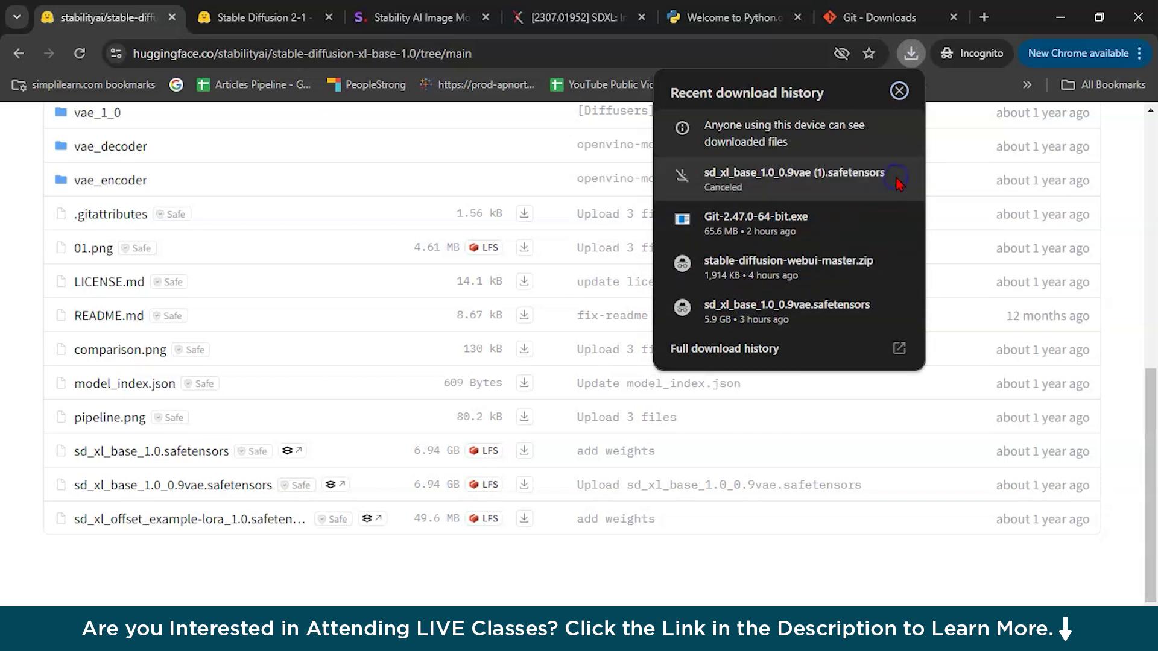
{"action": "left_click", "coordinate": [899, 91]}
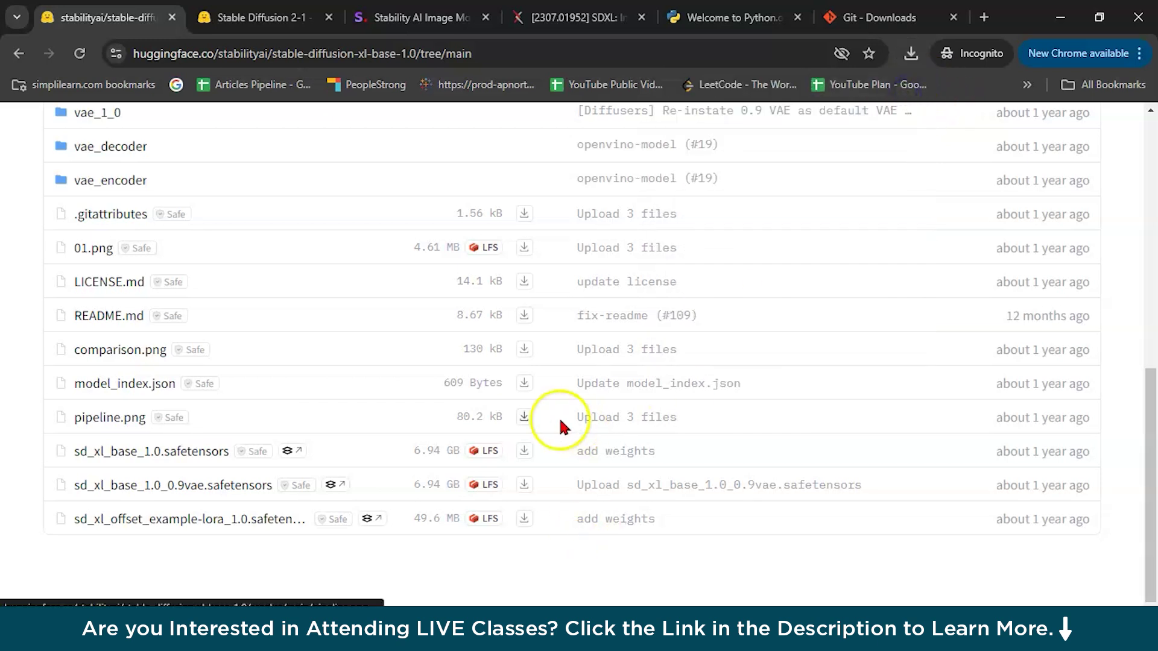
{"action": "scroll", "coordinate": [555, 427], "scroll_direction": "up", "scroll_amount": 9}
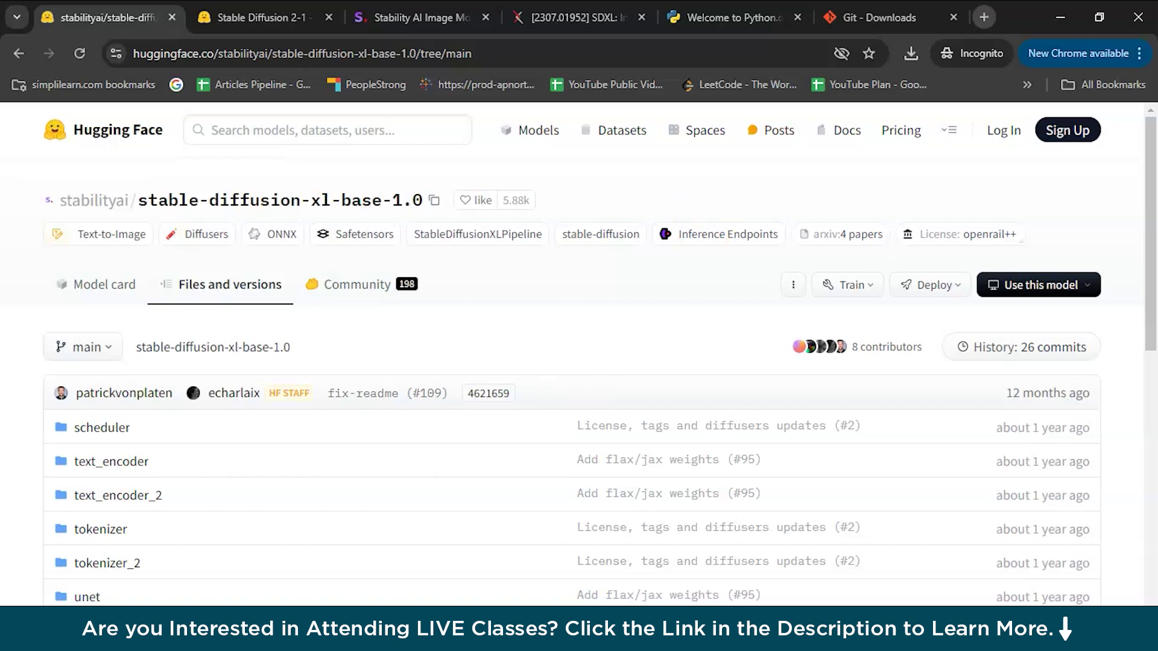
{"action": "left_click", "coordinate": [983, 17]}
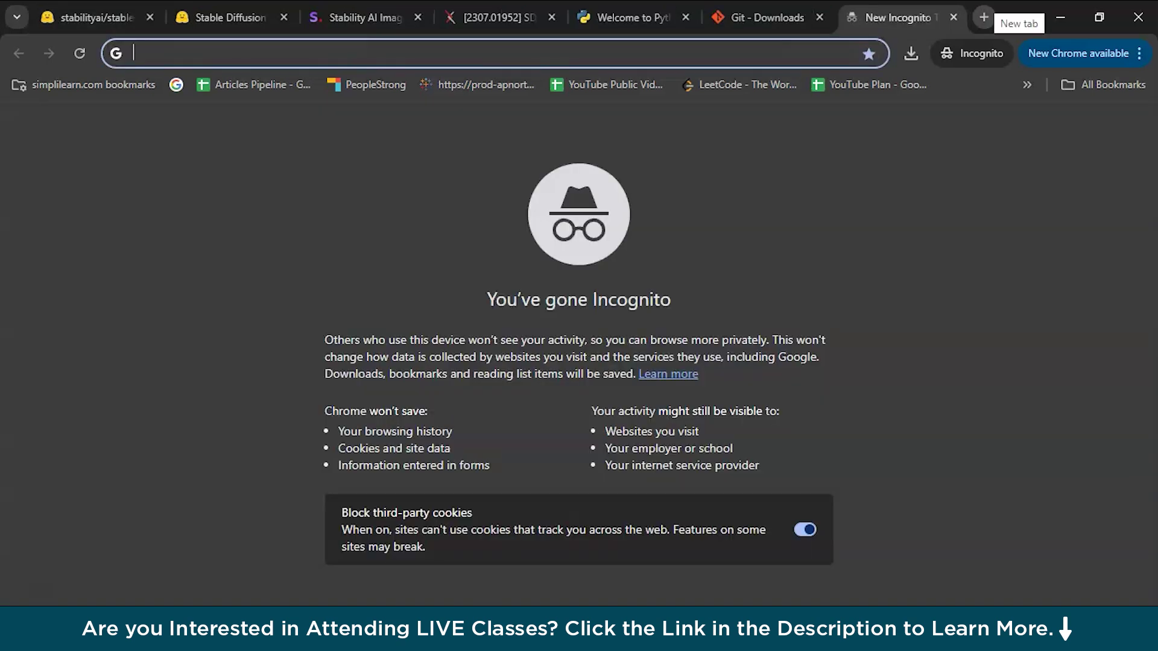
Search 'stable web ui' and open the AUTOMATIC1111 stable-diffusion-webui GitHub repository.
{"action": "type", "text": "st"}
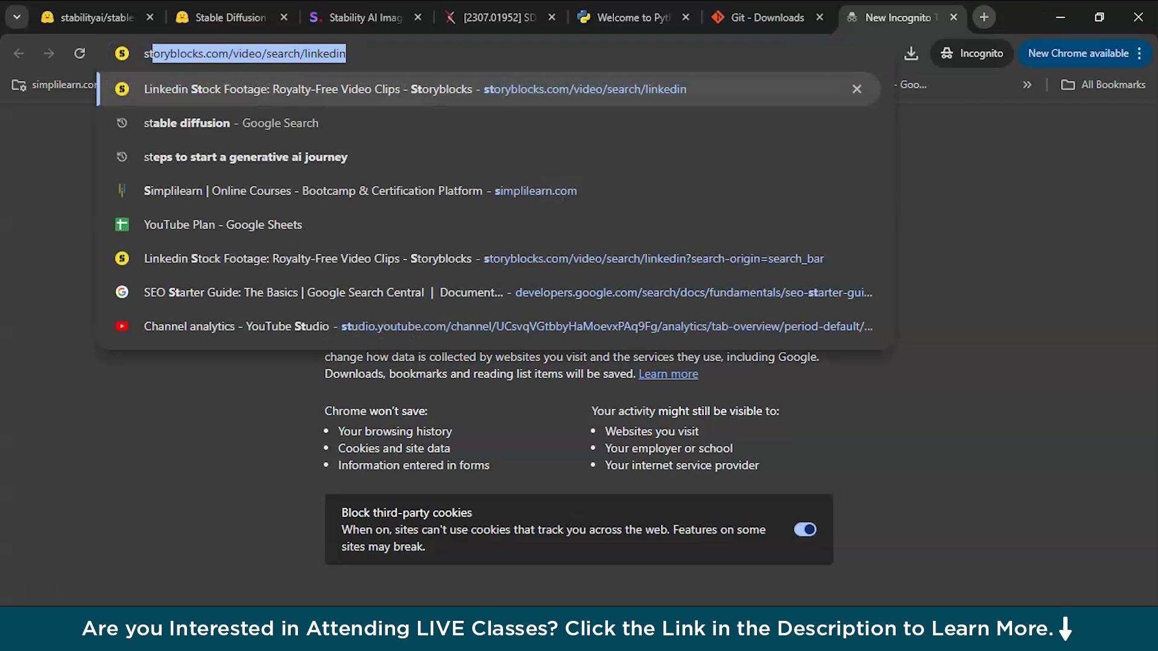
{"action": "type", "text": "able web ui"}
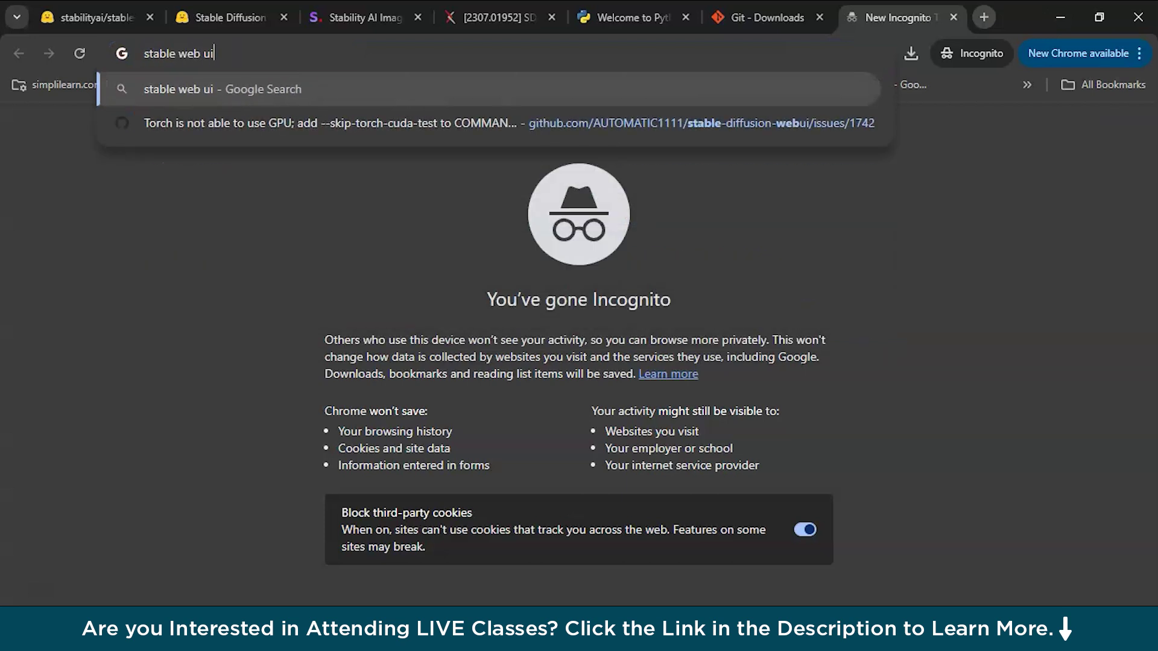
{"action": "key", "text": "Return"}
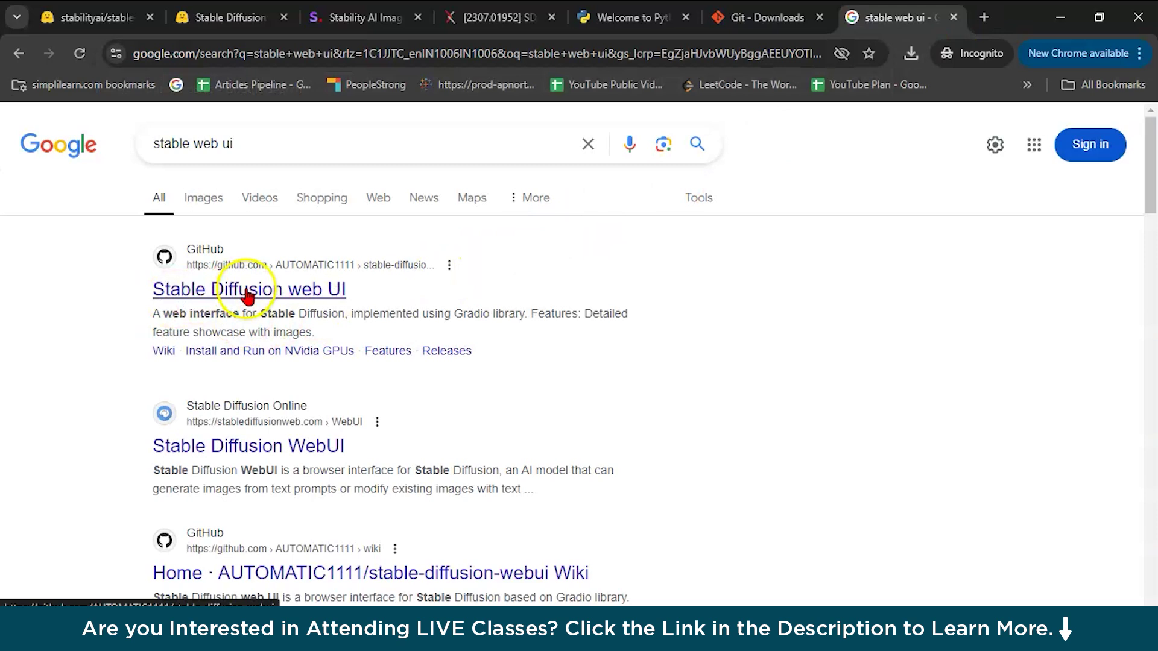
{"action": "left_click", "coordinate": [248, 294]}
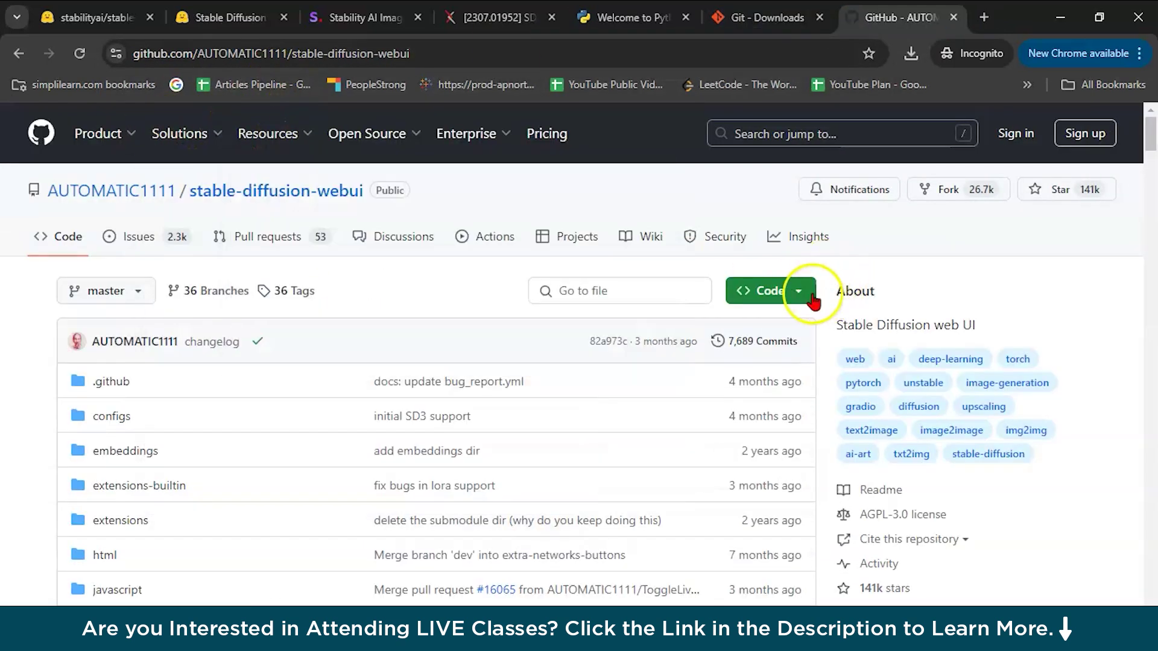
Download the repository via Code > Download ZIP and save it to Downloads.
{"action": "left_click", "coordinate": [795, 295]}
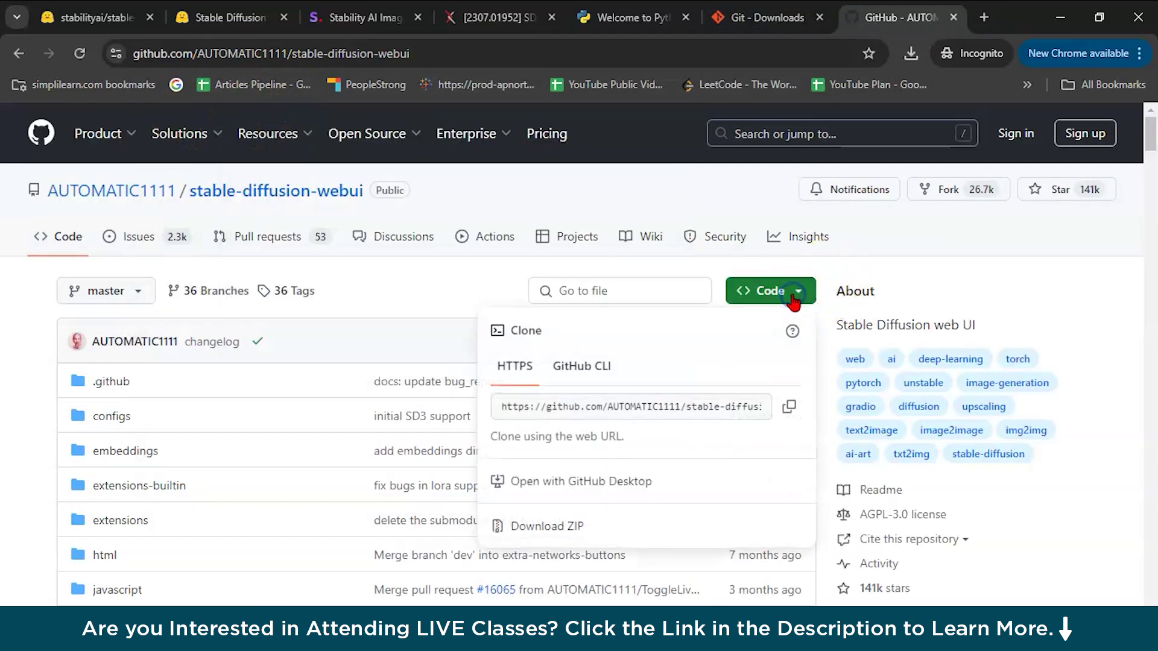
{"action": "left_click", "coordinate": [553, 527]}
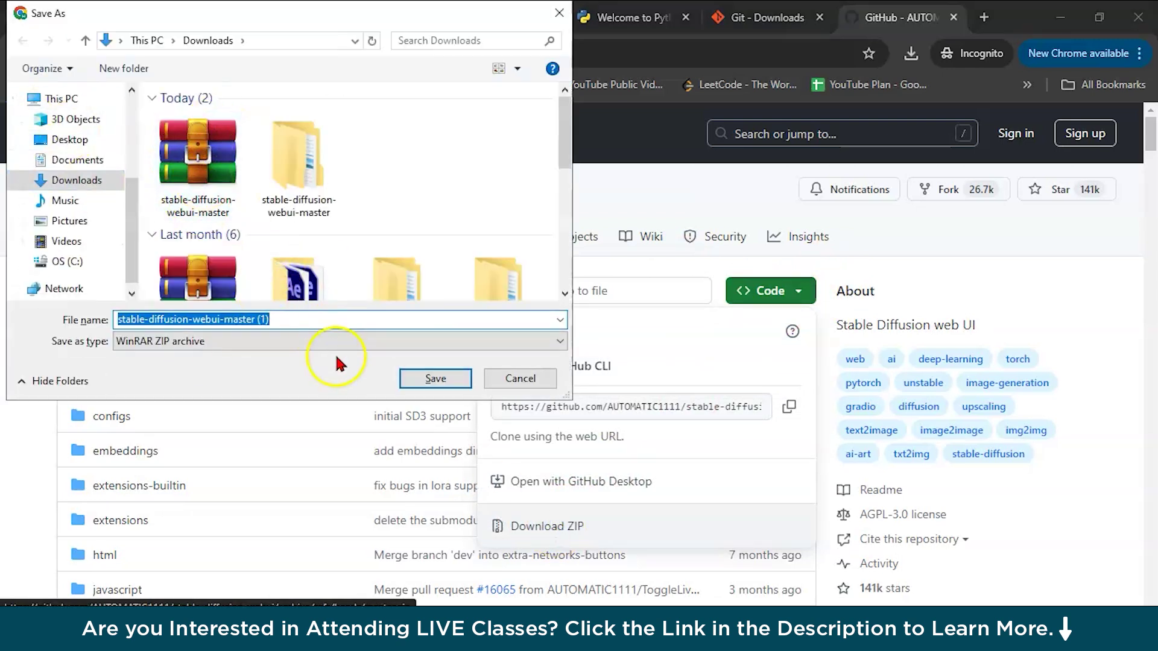
{"action": "left_click", "coordinate": [416, 380]}
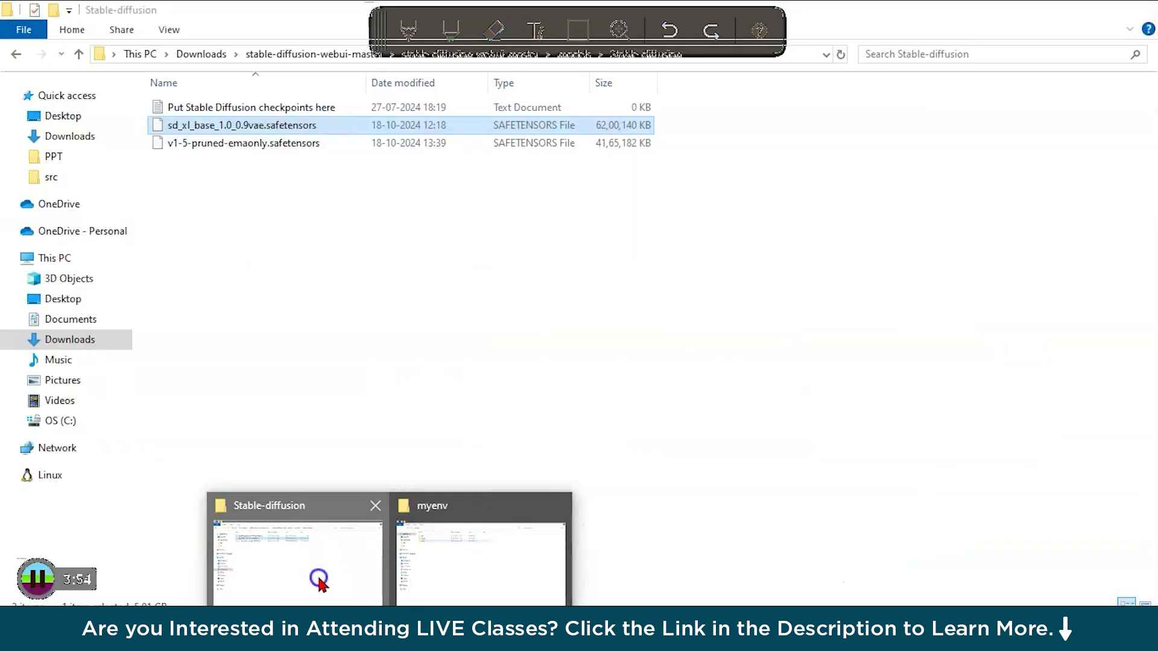
In File Explorer, open Downloads > stable-diffusion-webui-master > stable-diffusion-webui-master.
{"action": "left_click", "coordinate": [320, 584]}
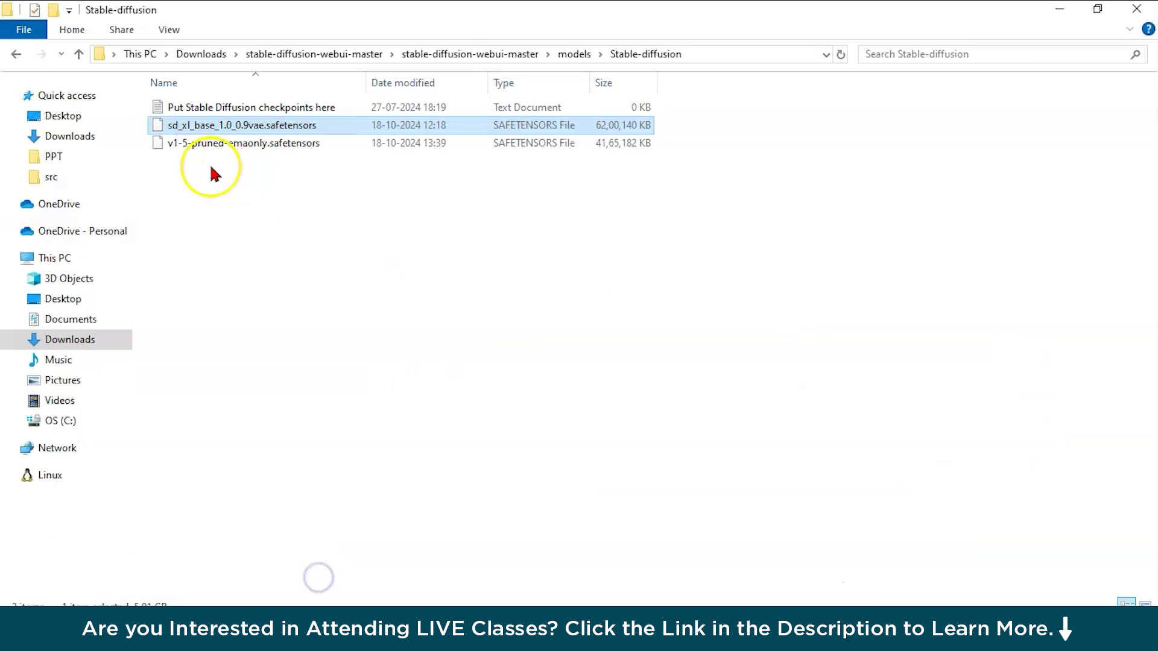
{"action": "left_click", "coordinate": [193, 59]}
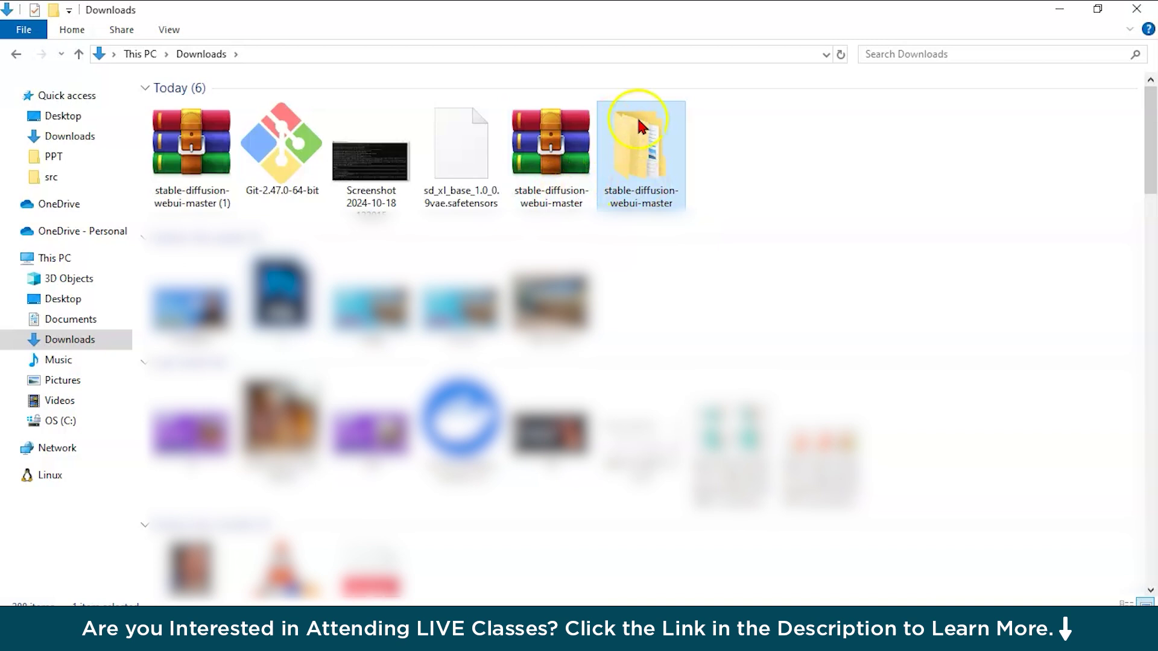
{"action": "double_click", "coordinate": [644, 199]}
{"action": "double_click", "coordinate": [260, 107]}
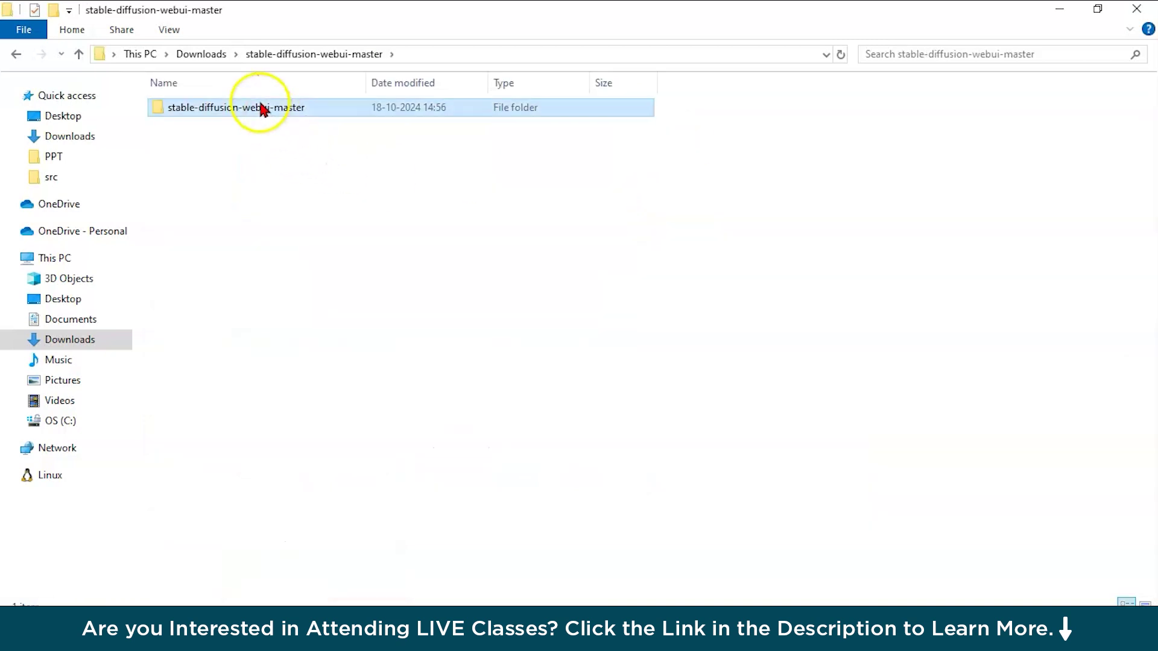
Run the webui-user batch file to launch the web UI in a command window.
{"action": "scroll", "coordinate": [244, 494], "scroll_direction": "down", "scroll_amount": 4}
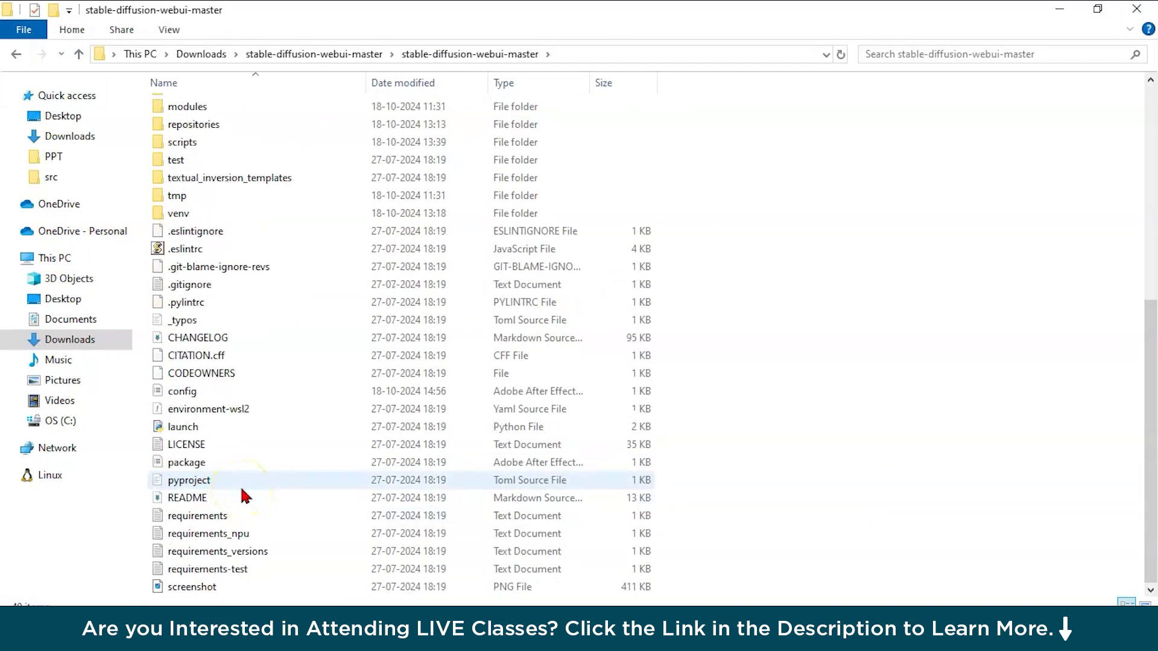
{"action": "scroll", "coordinate": [244, 496], "scroll_direction": "down", "scroll_amount": 3}
{"action": "left_click", "coordinate": [175, 578]}
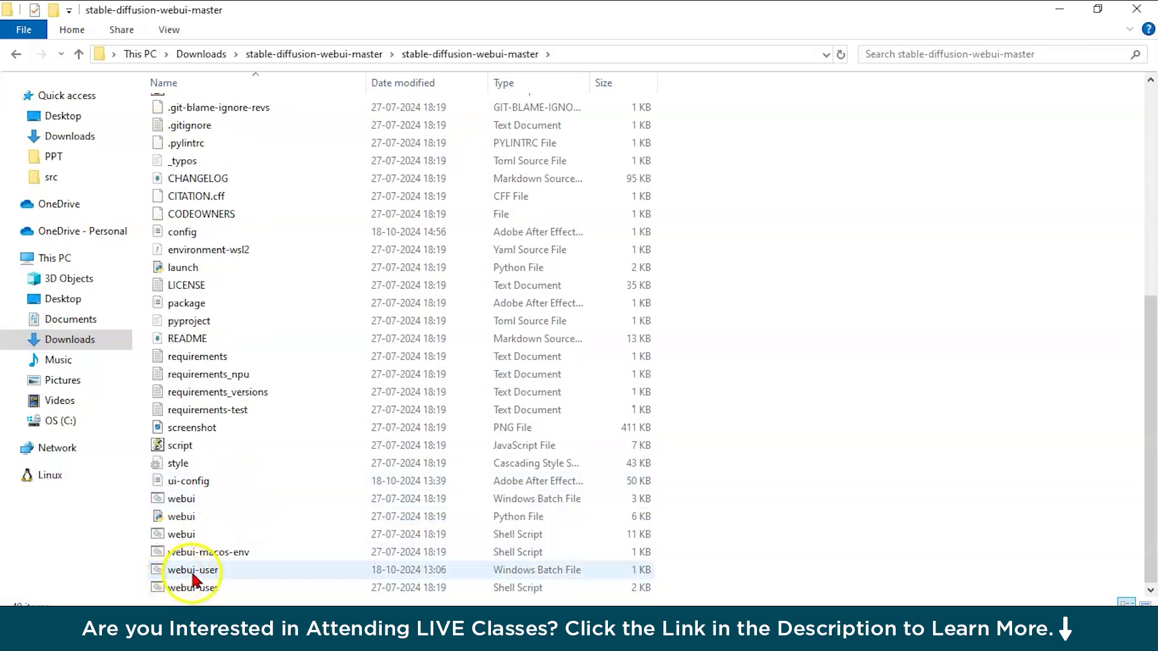
{"action": "left_click", "coordinate": [527, 559]}
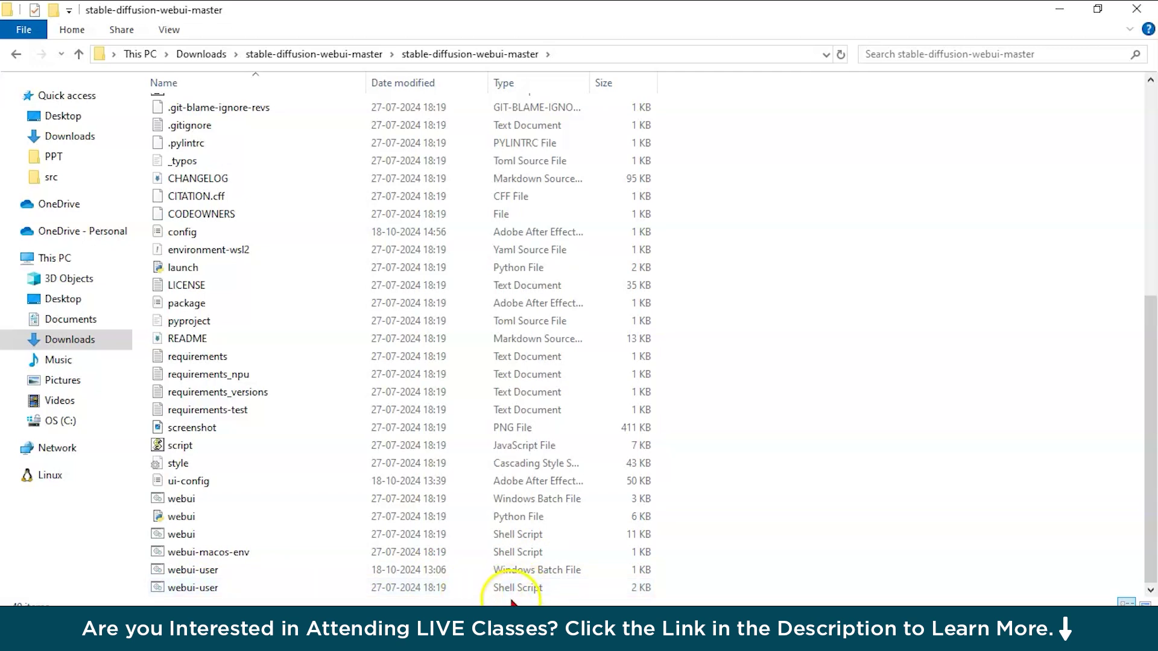
{"action": "double_click", "coordinate": [263, 570]}
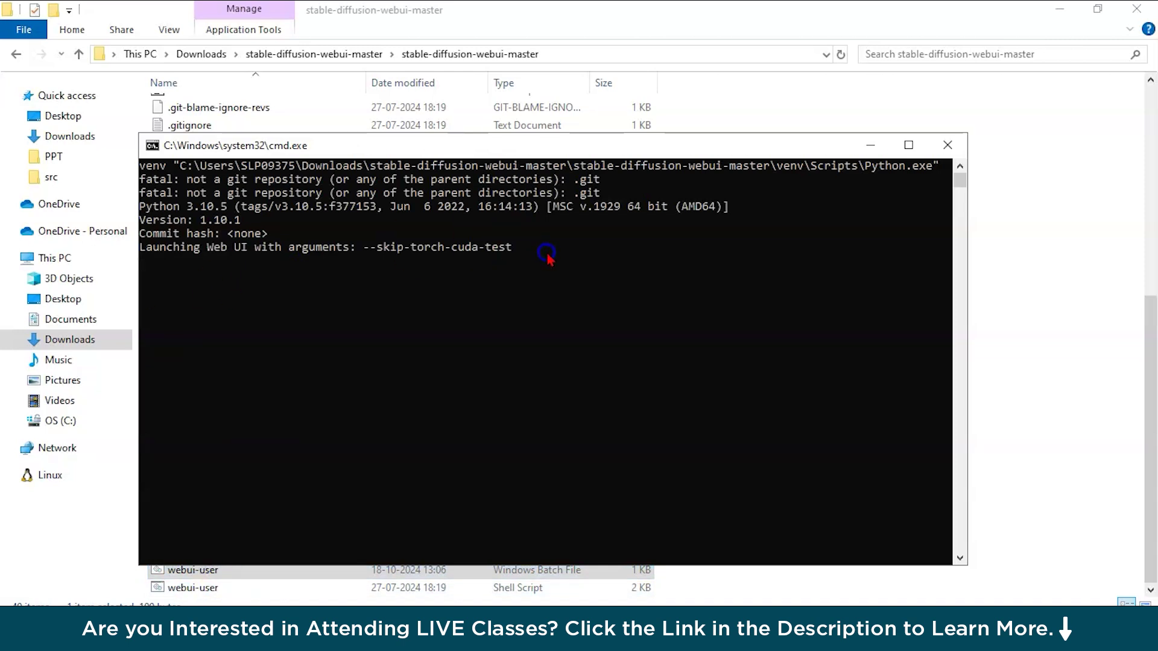
{"action": "left_click", "coordinate": [453, 389]}
{"action": "left_click", "coordinate": [569, 372]}
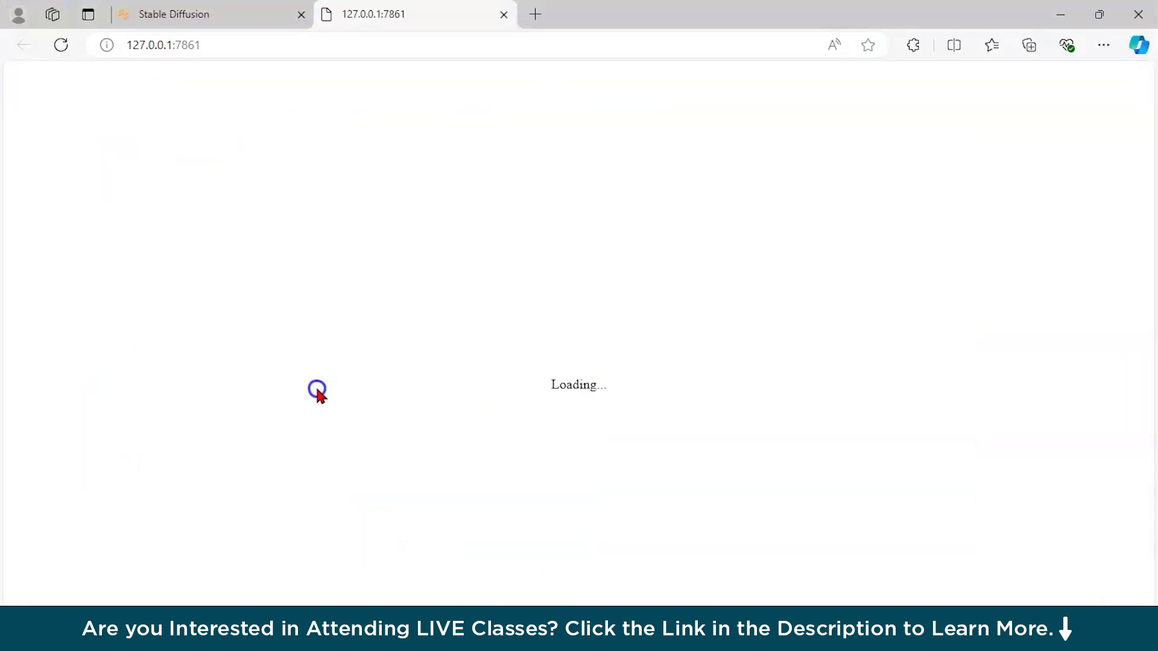
Check the local web UI address 127.0.0.1:7861, then return to the AUTOMATIC1111 repository page.
{"action": "left_click", "coordinate": [636, 457]}
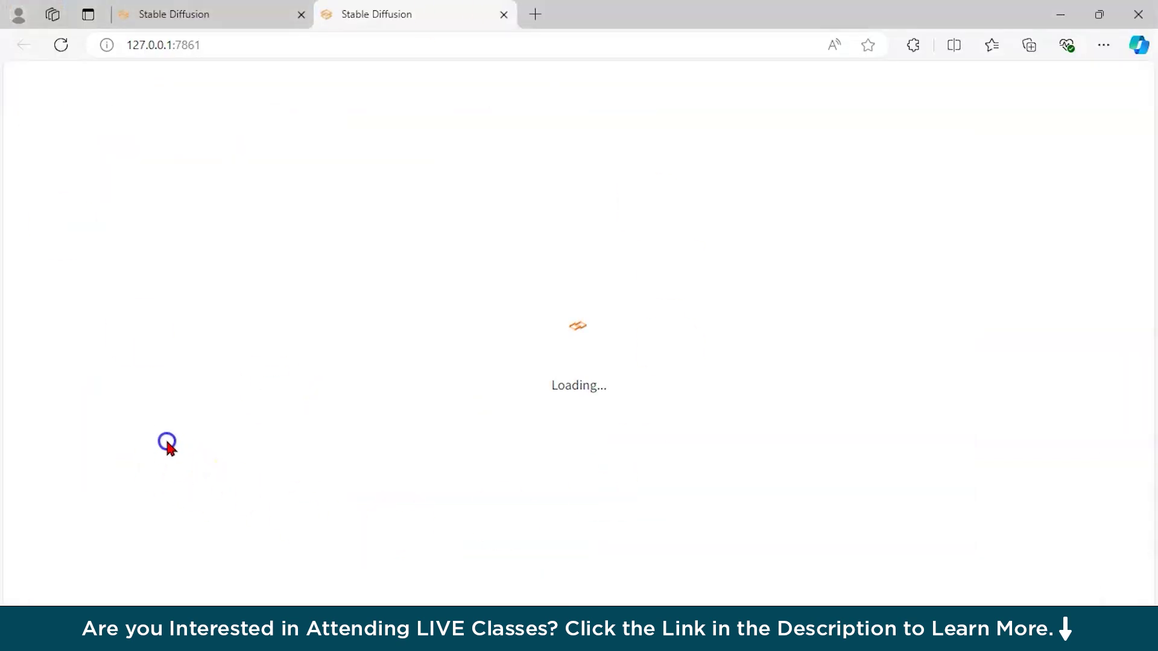
{"action": "left_click", "coordinate": [145, 78]}
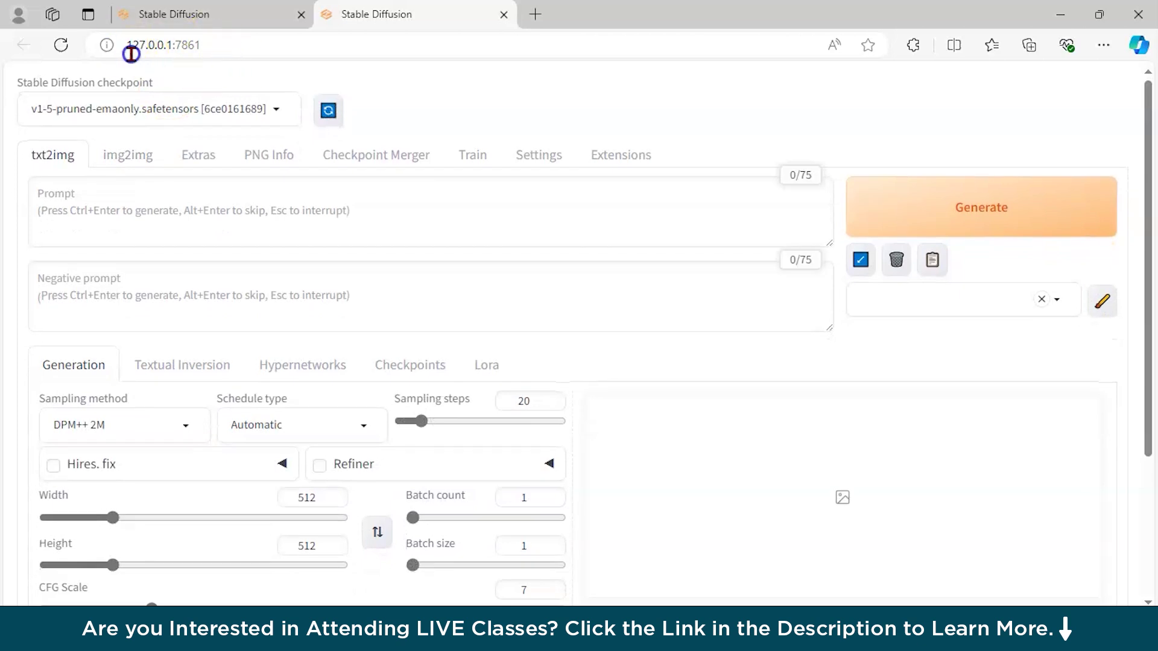
{"action": "left_click", "coordinate": [209, 45]}
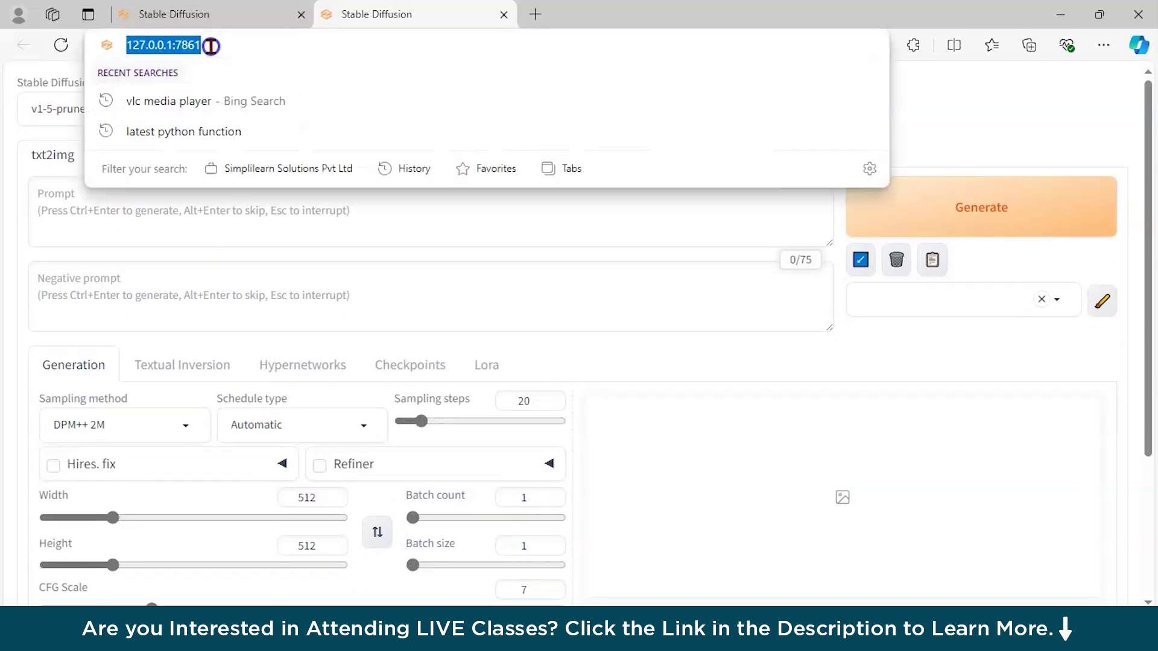
{"action": "left_click", "coordinate": [801, 377]}
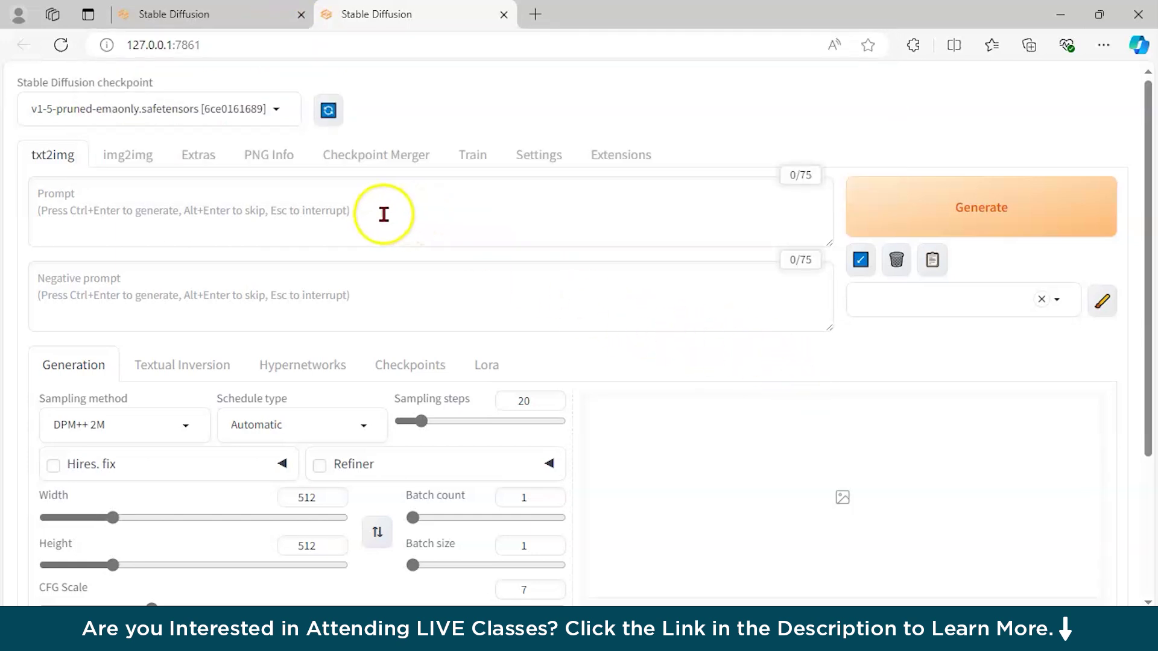
{"action": "left_click", "coordinate": [336, 589]}
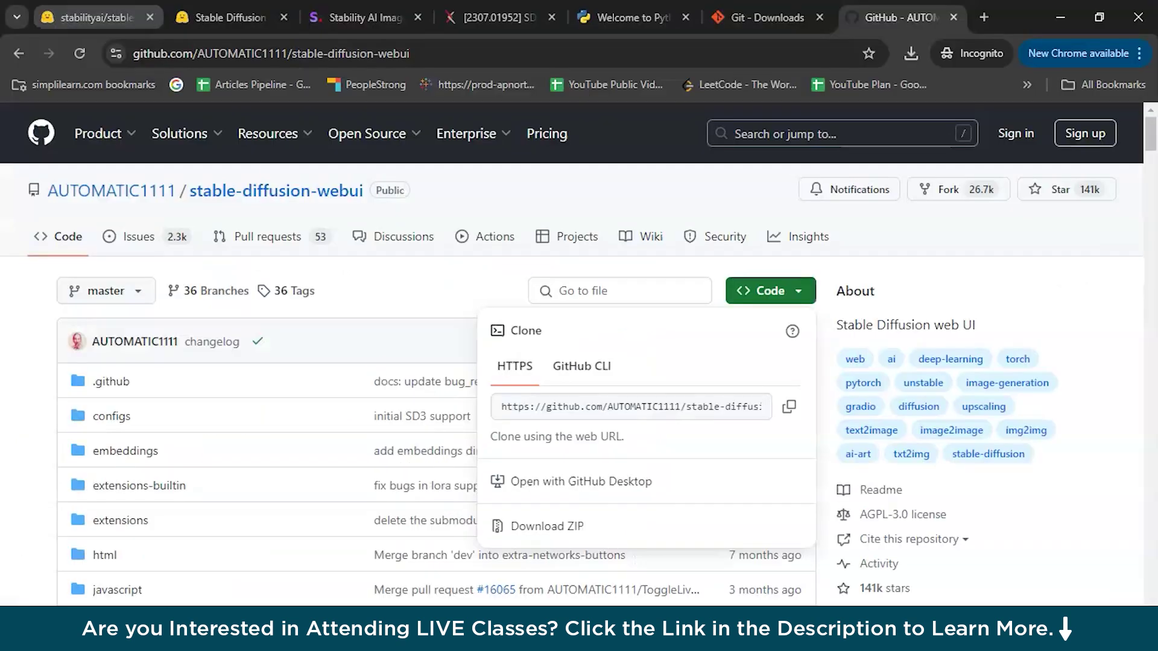
Bring up the webui folder window and select sd_xl_base_1.0_0.9vae.safetensors in Downloads.
{"action": "key", "text": "ctrl+1"}
{"action": "scroll", "coordinate": [331, 478], "scroll_direction": "down", "scroll_amount": 10}
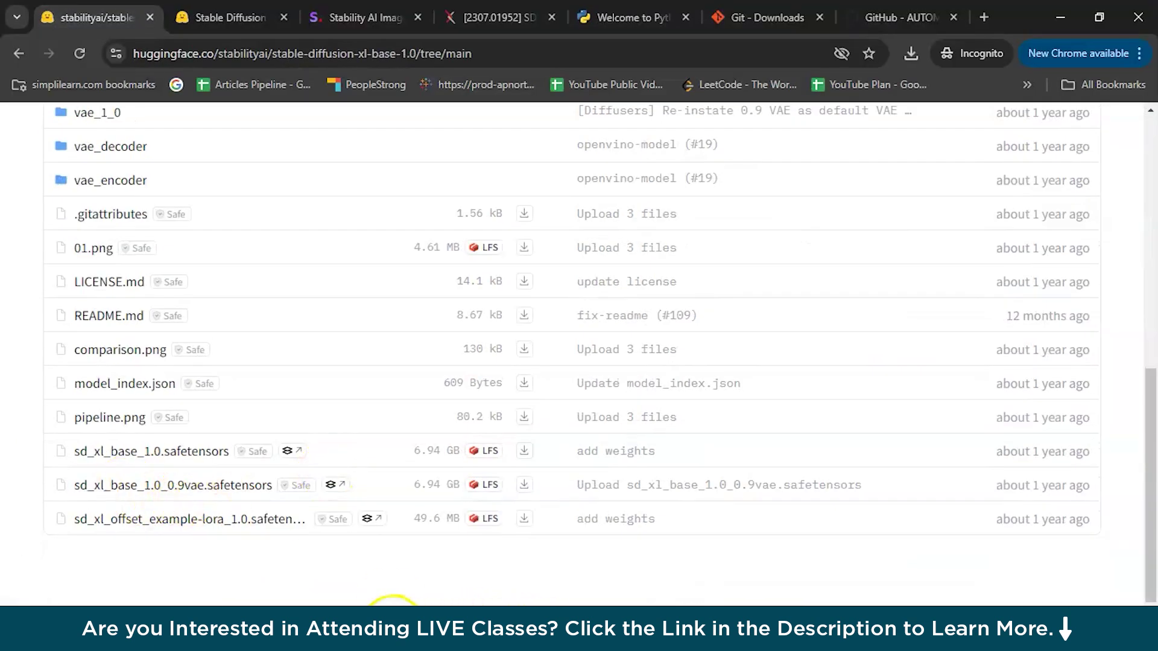
{"action": "mouse_move", "coordinate": [392, 603]}
{"action": "left_click", "coordinate": [324, 589]}
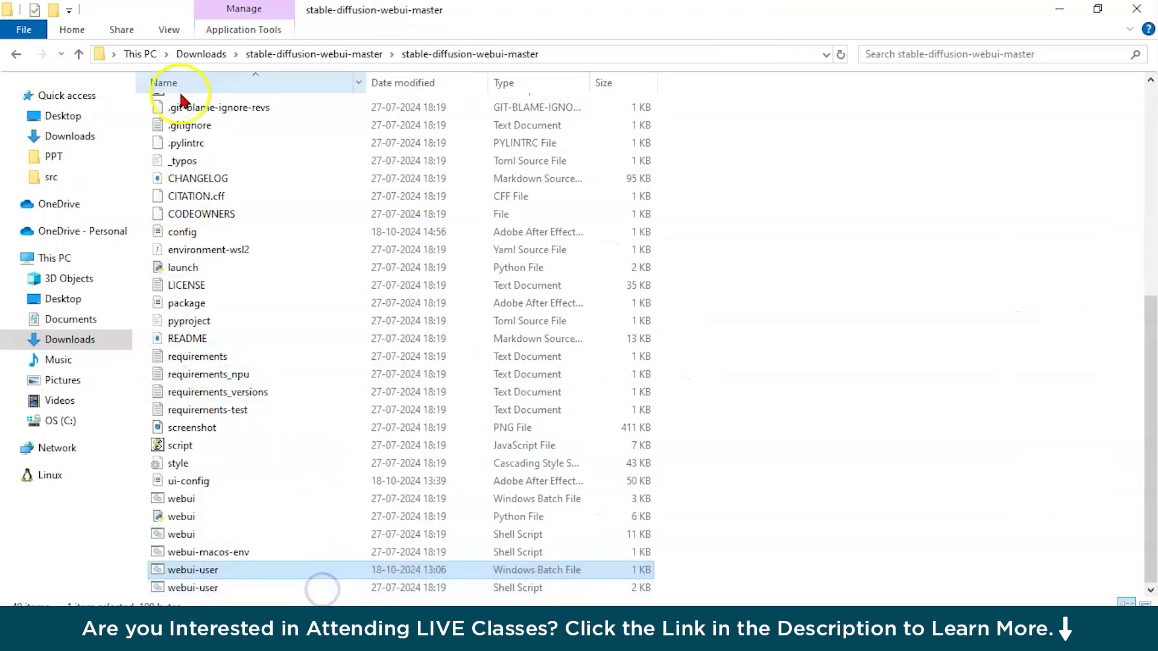
{"action": "left_click", "coordinate": [189, 54]}
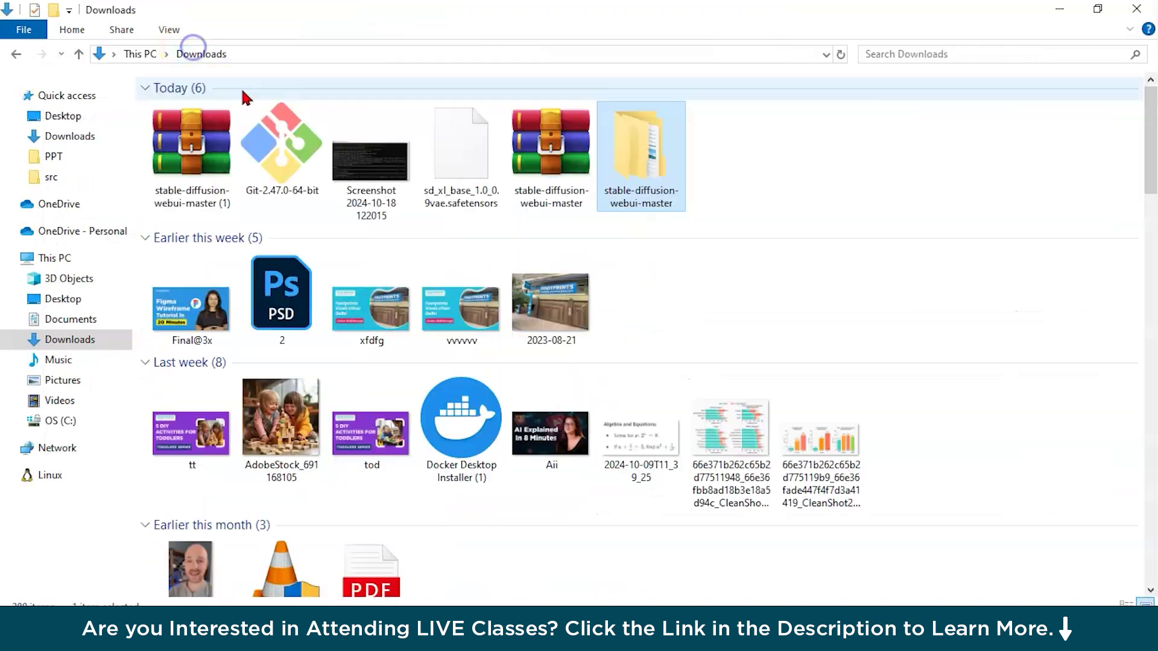
{"action": "left_click", "coordinate": [502, 181]}
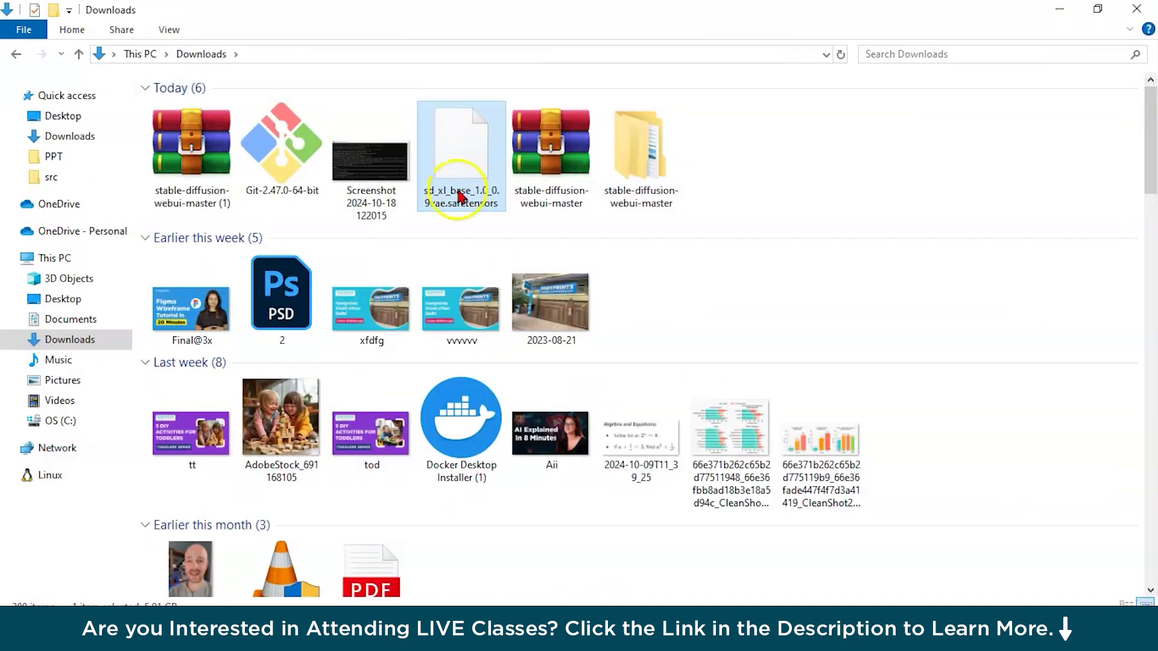
Browse stable-diffusion-webui-master > models > Stable-diffusion to confirm the checkpoint, then return to Downloads.
{"action": "double_click", "coordinate": [644, 147]}
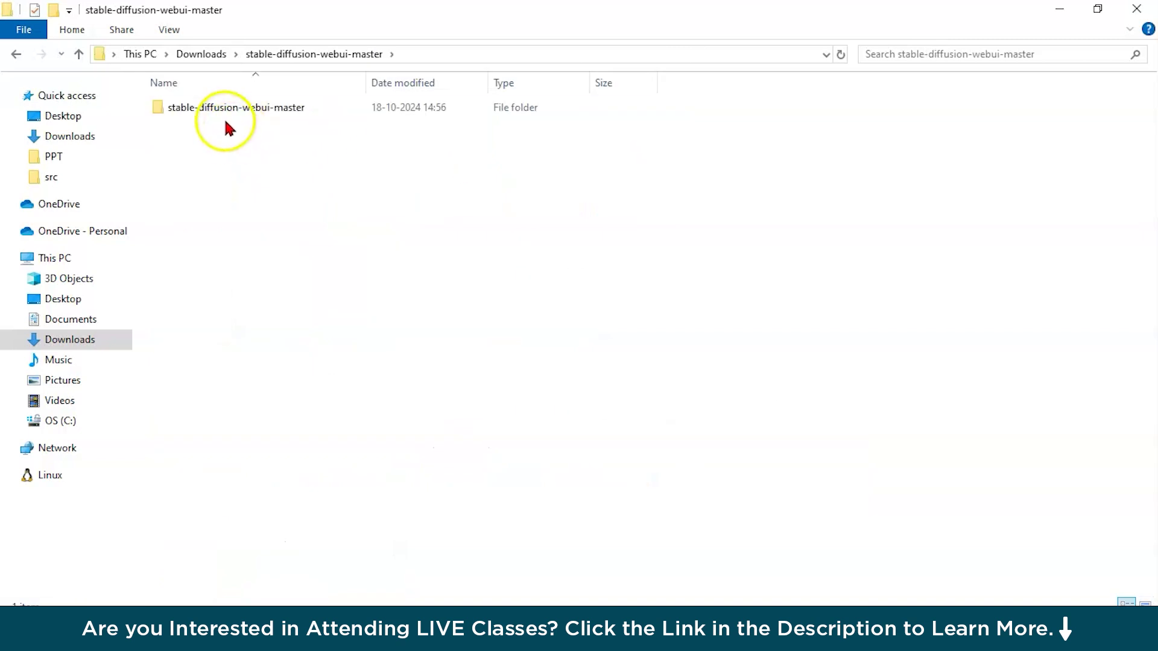
{"action": "double_click", "coordinate": [223, 113]}
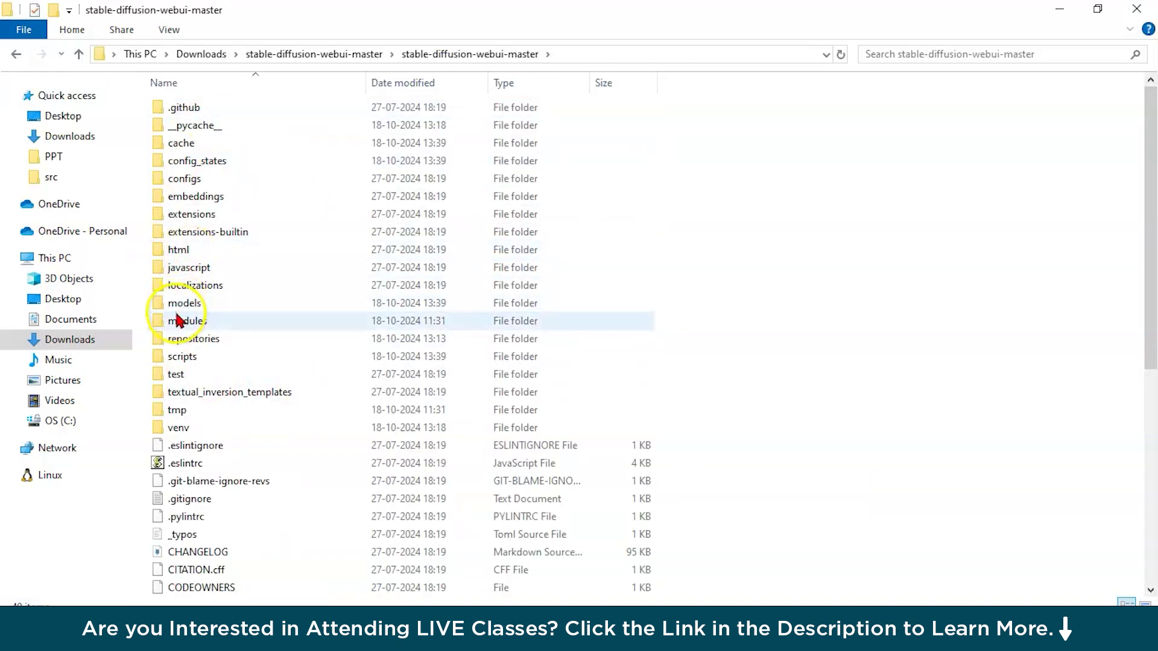
{"action": "double_click", "coordinate": [180, 304]}
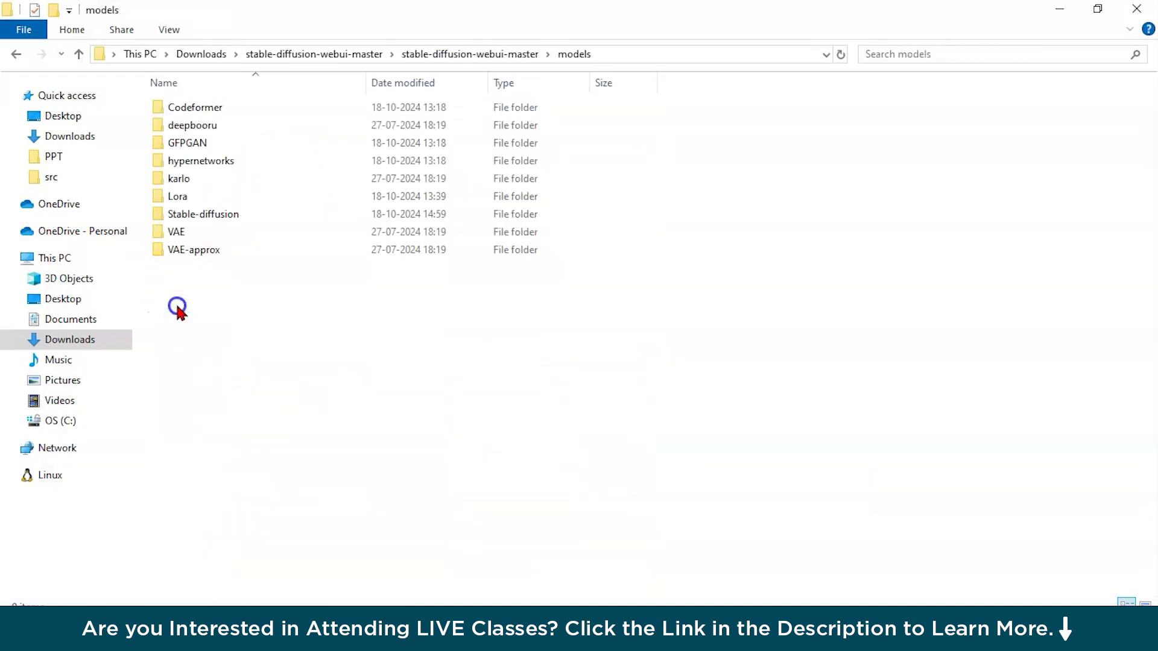
{"action": "double_click", "coordinate": [202, 215]}
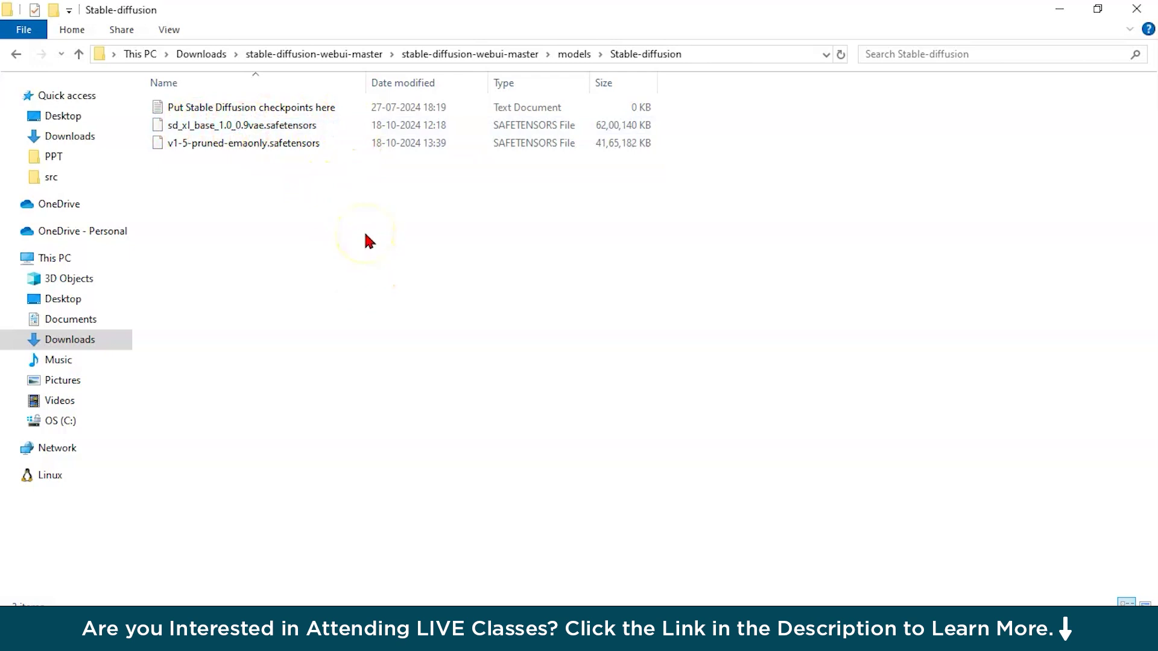
{"action": "left_click", "coordinate": [209, 56]}
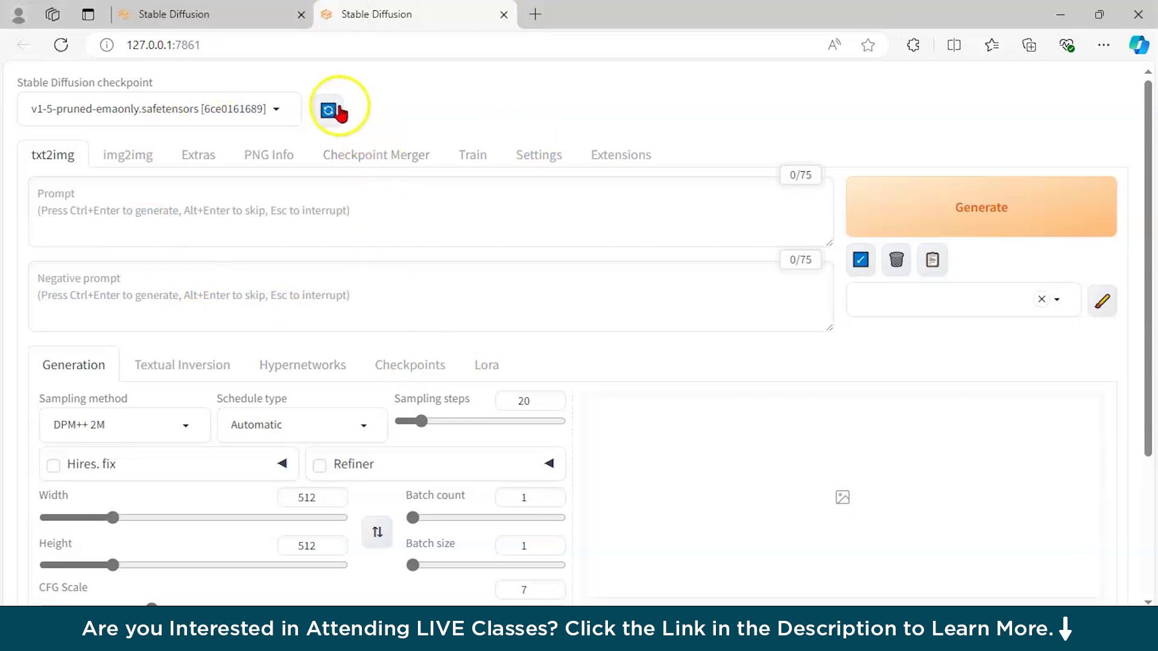
Refresh the web UI's list of available checkpoints.
{"action": "left_click", "coordinate": [325, 112]}
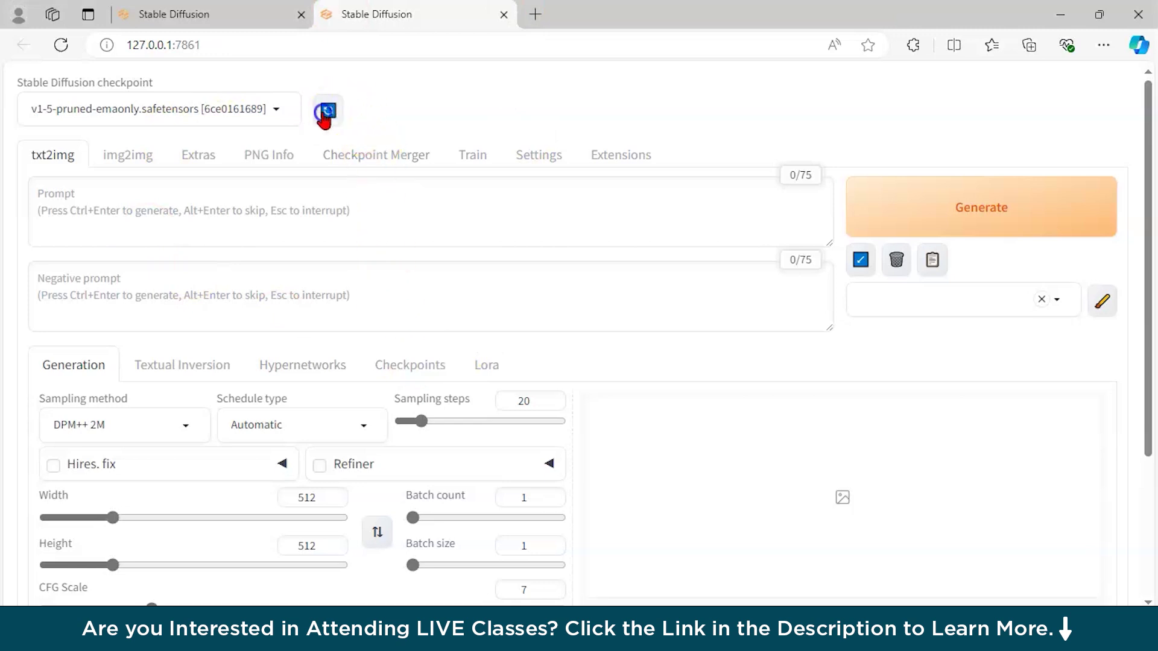
Select the sd_xl_base_1.0_0.9vae checkpoint, enter 'astronaut riding horse' and generate.
{"action": "left_click", "coordinate": [279, 112]}
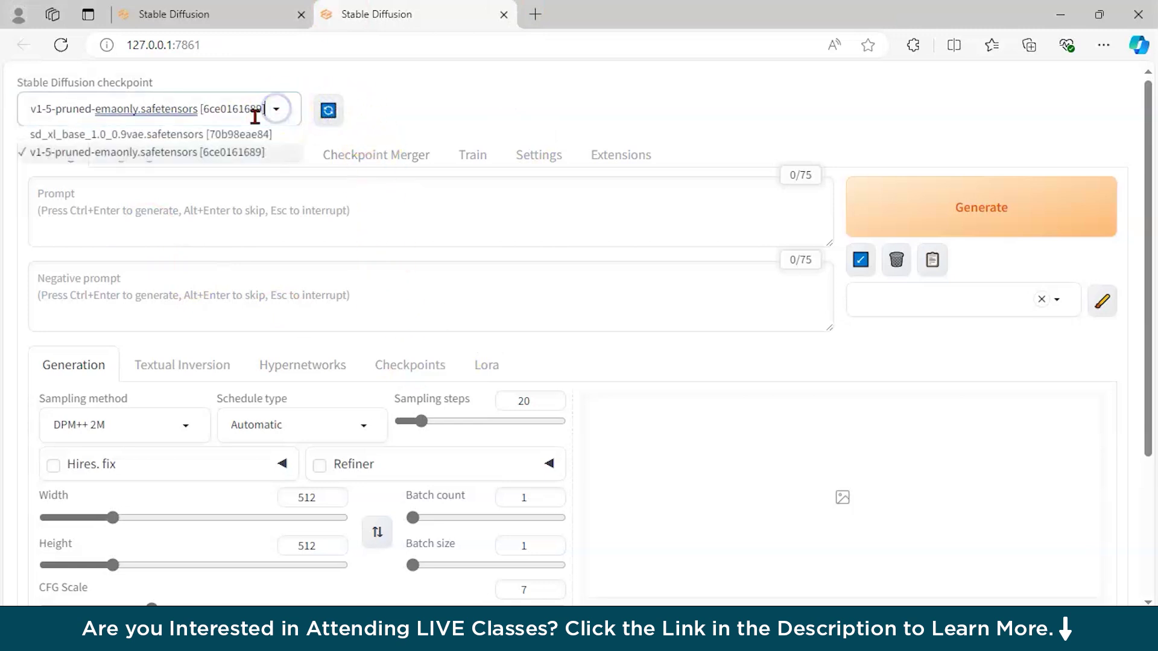
{"action": "left_click", "coordinate": [171, 143]}
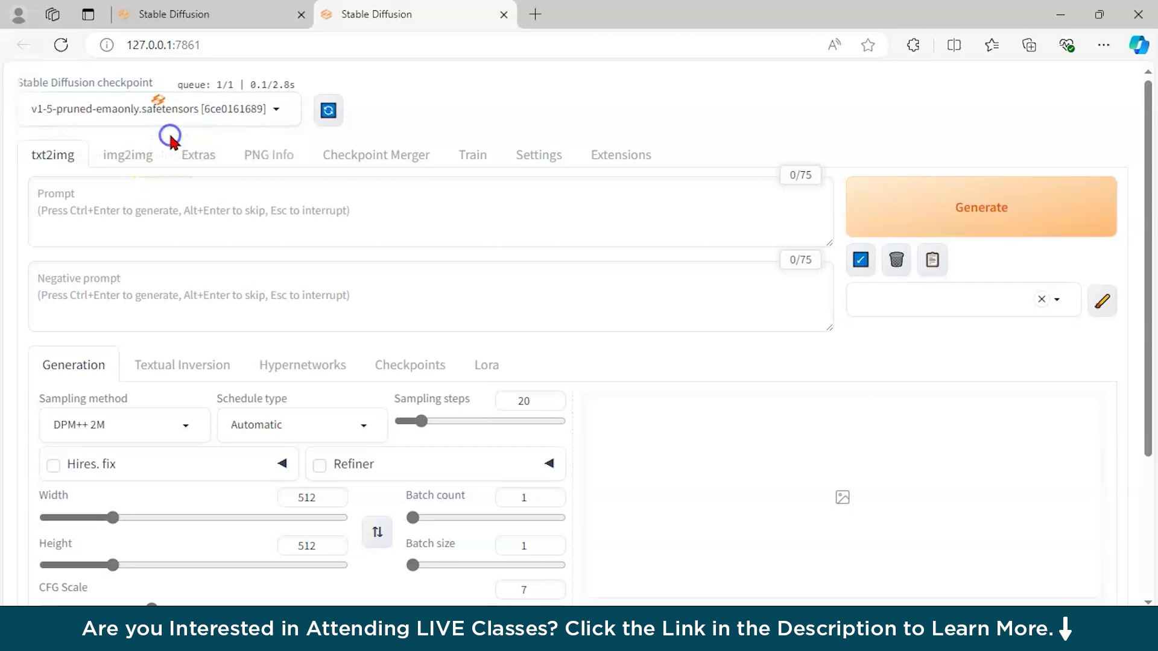
{"action": "left_click", "coordinate": [118, 220]}
{"action": "type", "text": "astronaut riding horse"}
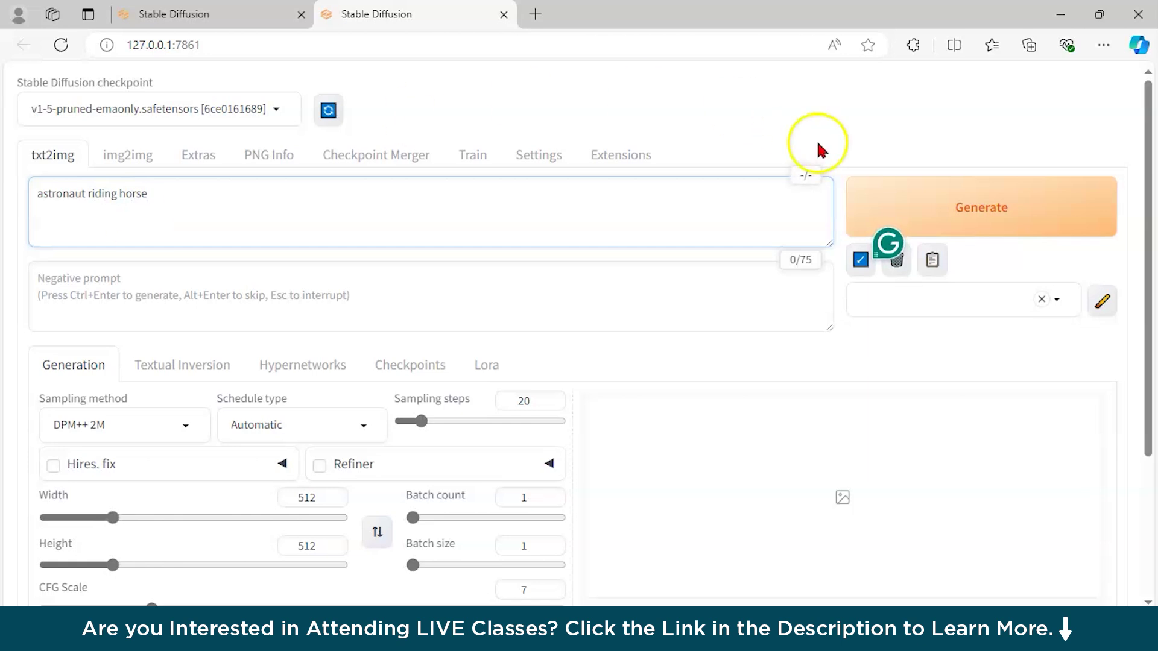
{"action": "left_click", "coordinate": [919, 184]}
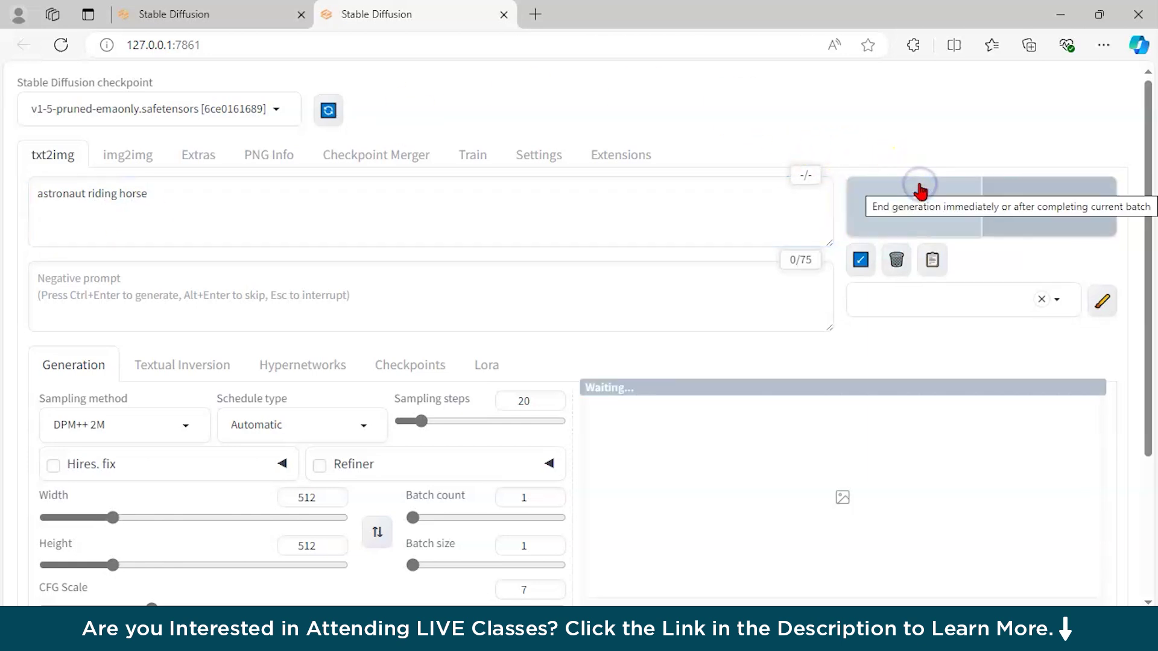
{"action": "left_click", "coordinate": [919, 188]}
Read the no-NVIDIA-driver RuntimeError shown below the output, then move to Chrome.
{"action": "scroll", "coordinate": [845, 338], "scroll_direction": "down", "scroll_amount": 4}
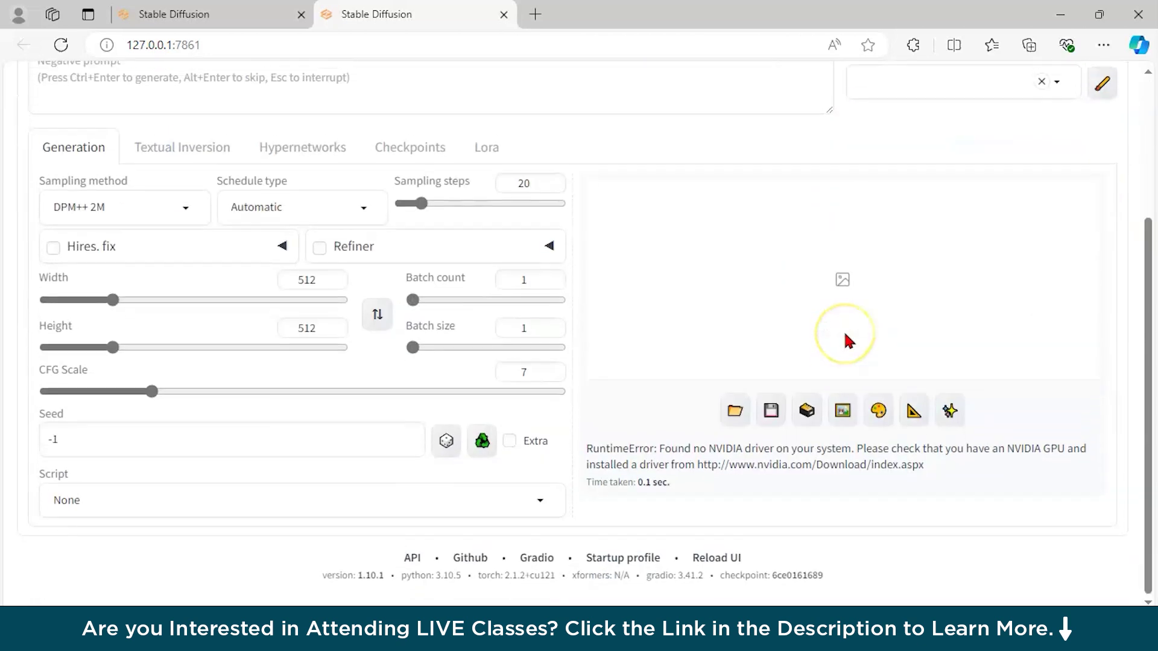
{"action": "left_click_drag", "start_coordinate": [660, 469], "coordinate": [853, 472]}
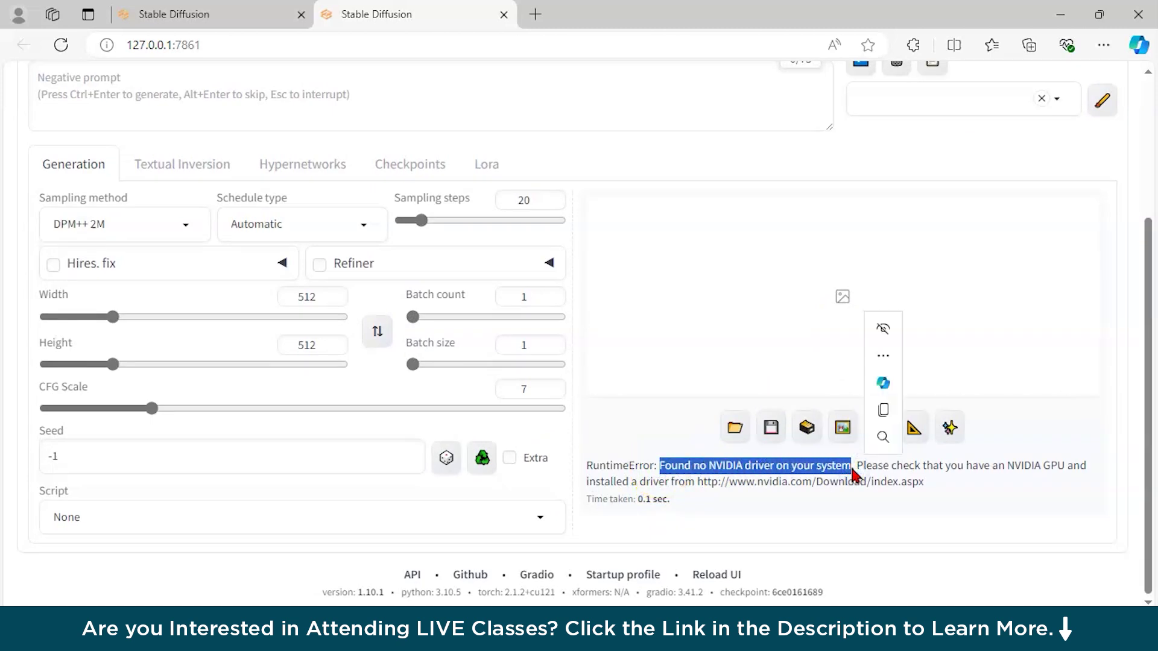
{"action": "left_click", "coordinate": [852, 469]}
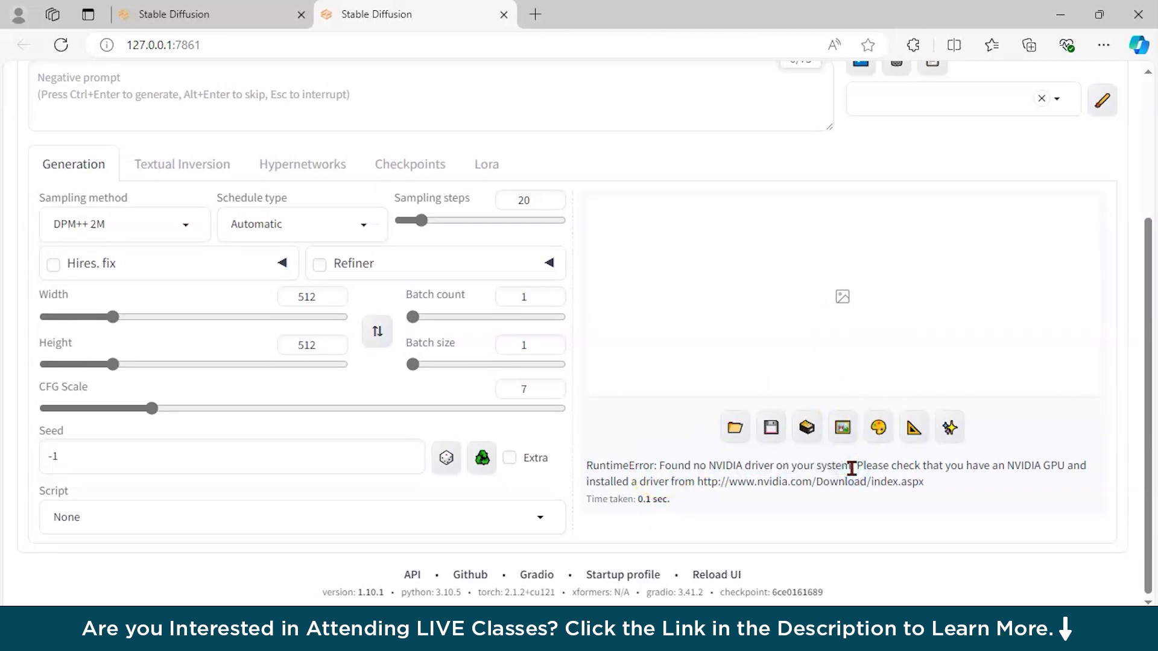
{"action": "left_click", "coordinate": [758, 500]}
{"action": "scroll", "coordinate": [758, 504], "scroll_direction": "up", "scroll_amount": 3}
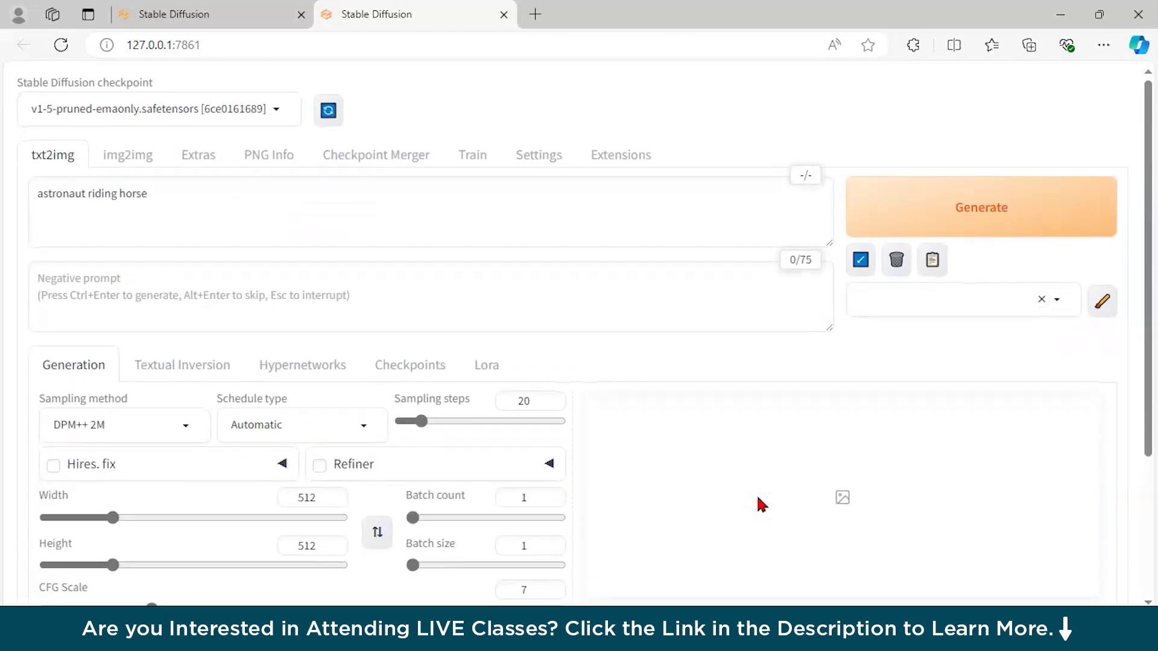
{"action": "scroll", "coordinate": [758, 499], "scroll_direction": "down", "scroll_amount": 4}
{"action": "scroll", "coordinate": [654, 537], "scroll_direction": "up", "scroll_amount": 1}
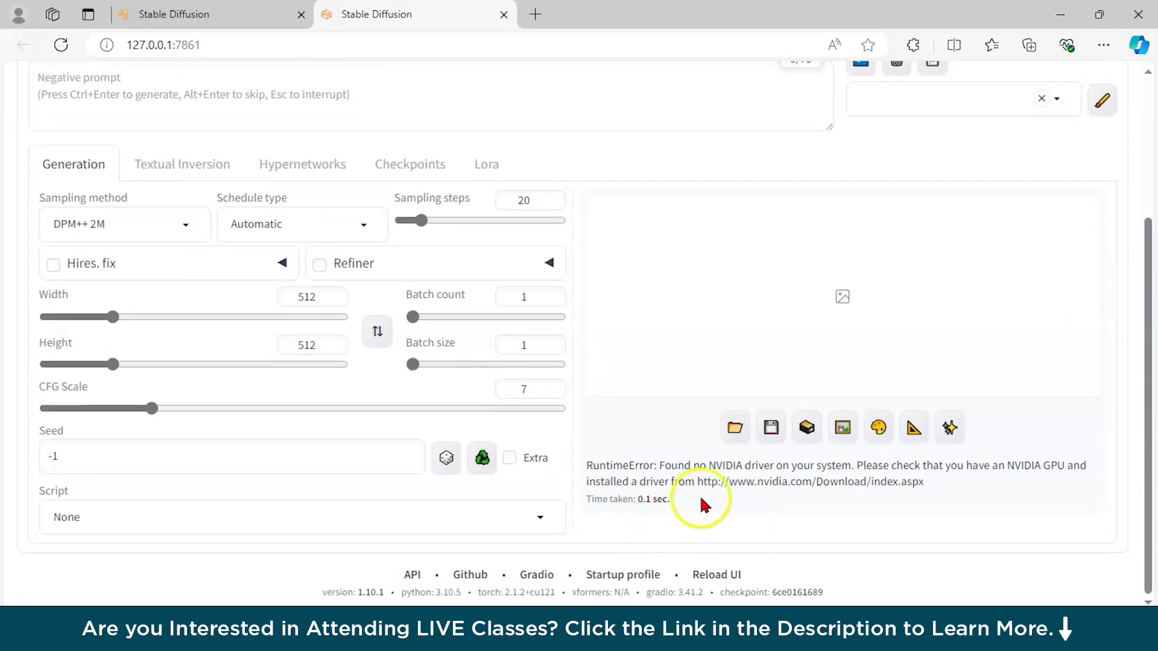
{"action": "scroll", "coordinate": [698, 499], "scroll_direction": "up", "scroll_amount": 3}
{"action": "scroll", "coordinate": [702, 504], "scroll_direction": "down", "scroll_amount": 1}
{"action": "scroll", "coordinate": [732, 502], "scroll_direction": "down", "scroll_amount": 3}
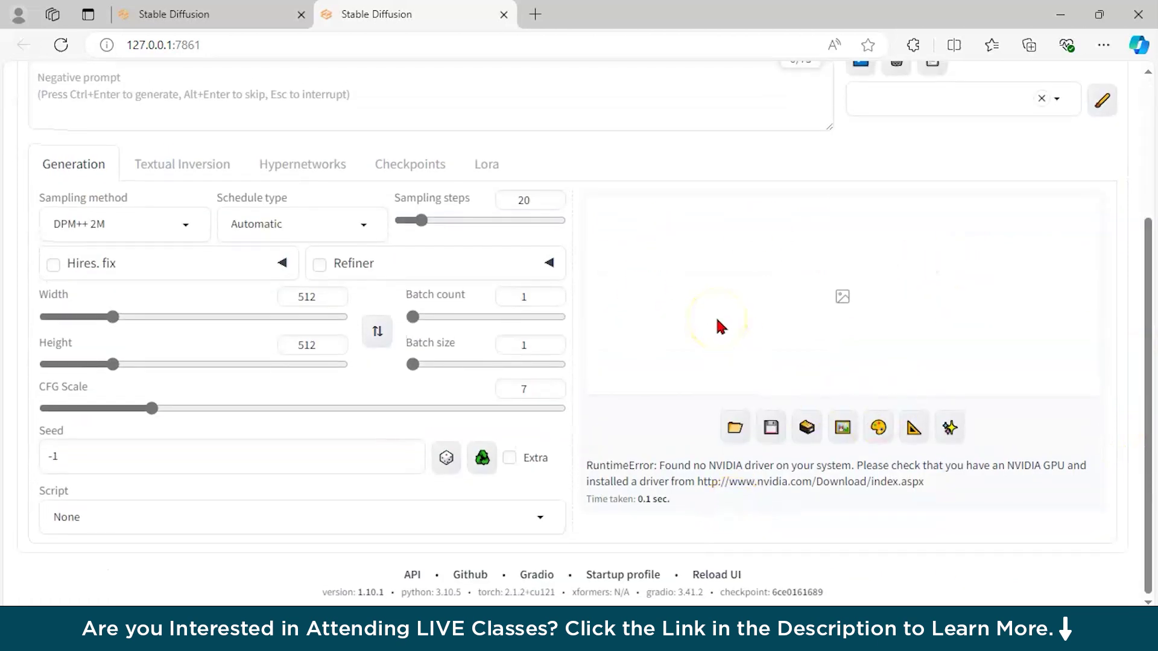
{"action": "key", "text": "alt+Tab"}
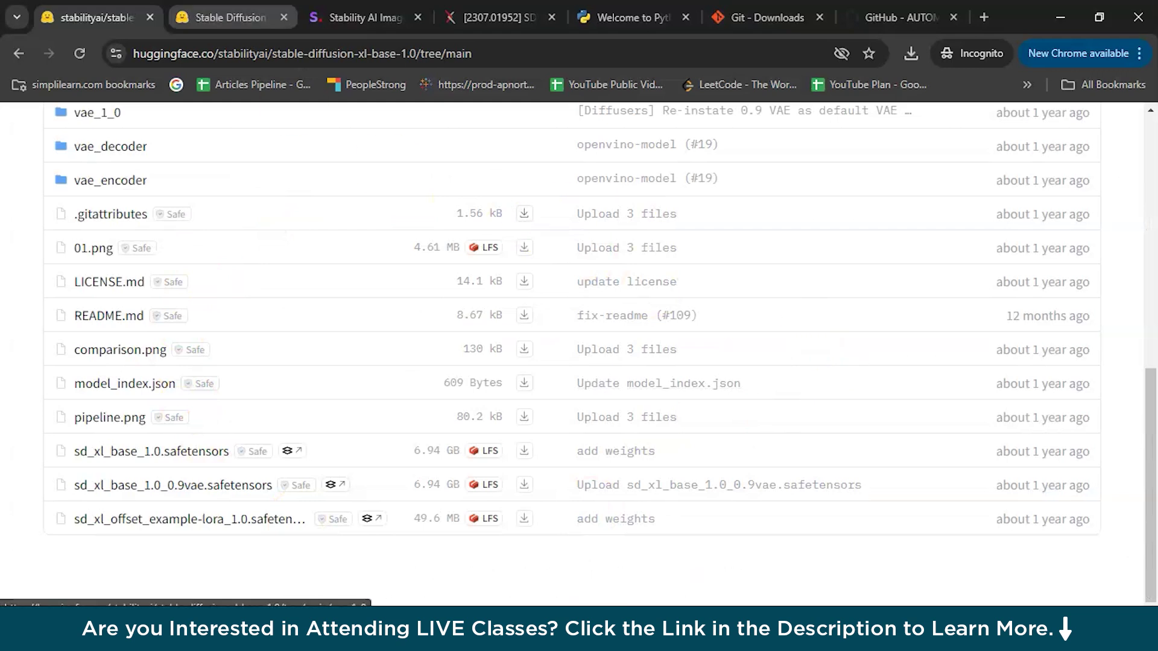
Generate 'astronaut riding horse' in the Stable Diffusion 2.1 Demo and review the four images.
{"action": "left_click", "coordinate": [230, 17]}
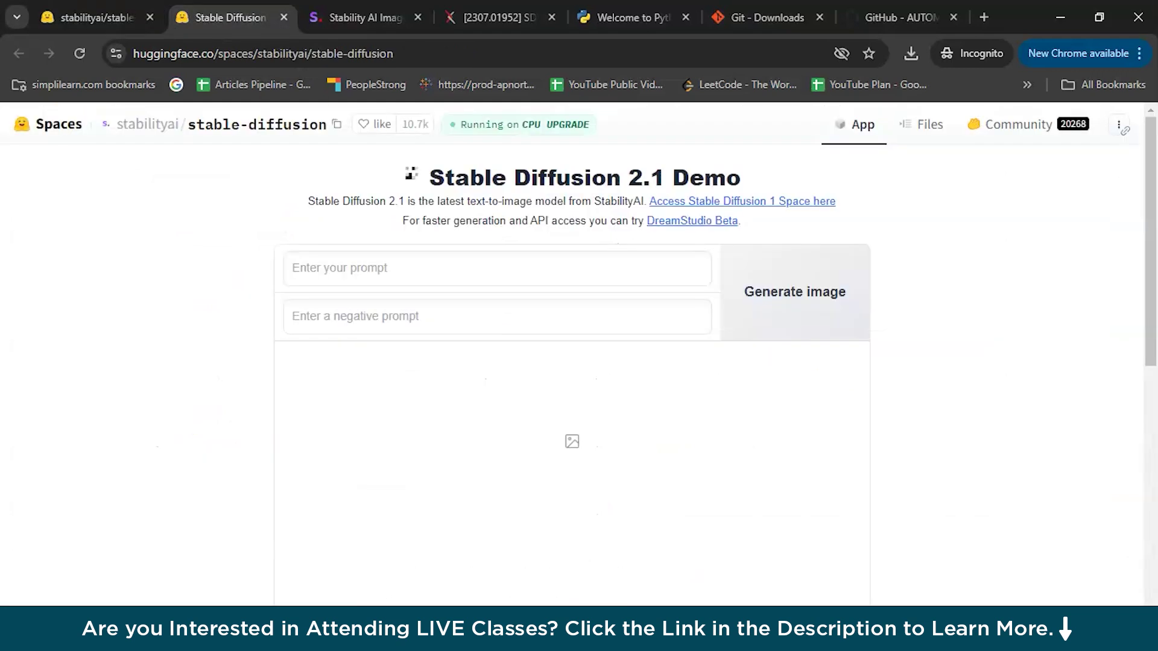
{"action": "left_click", "coordinate": [357, 255]}
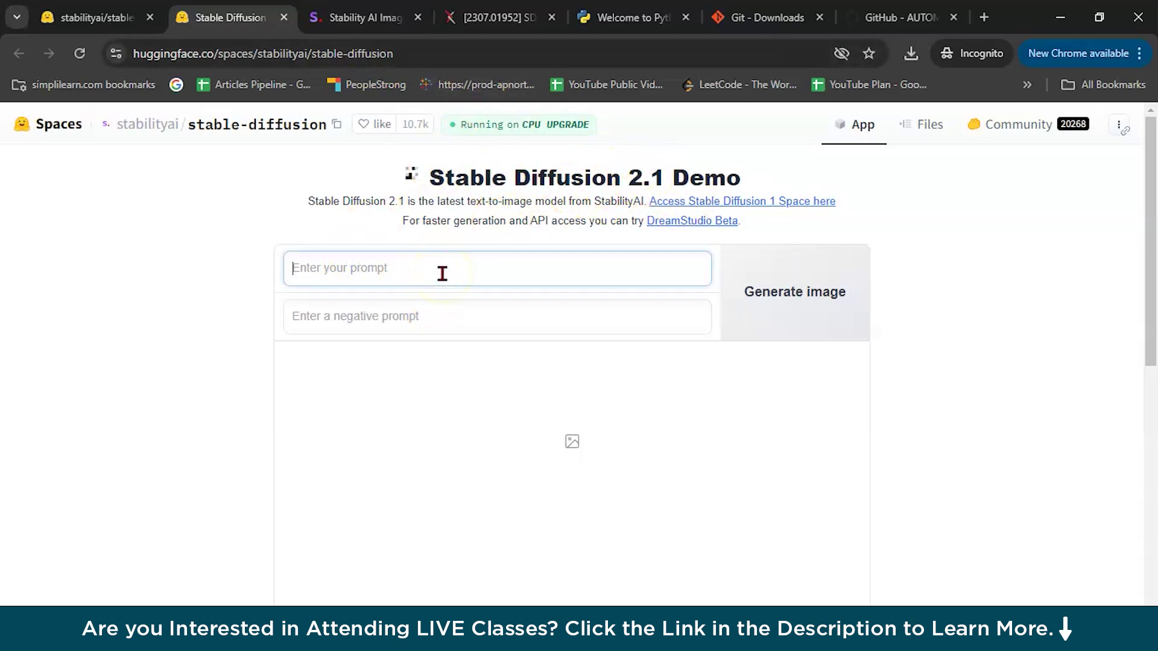
{"action": "type", "text": "astronaut riding horse"}
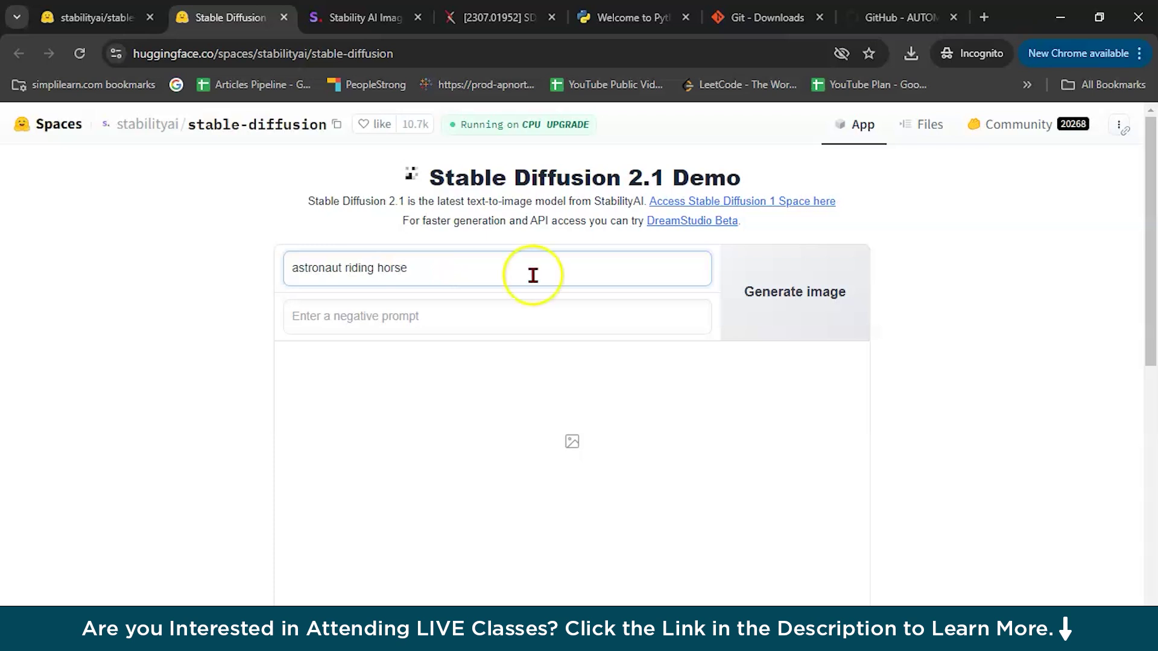
{"action": "left_click", "coordinate": [769, 284]}
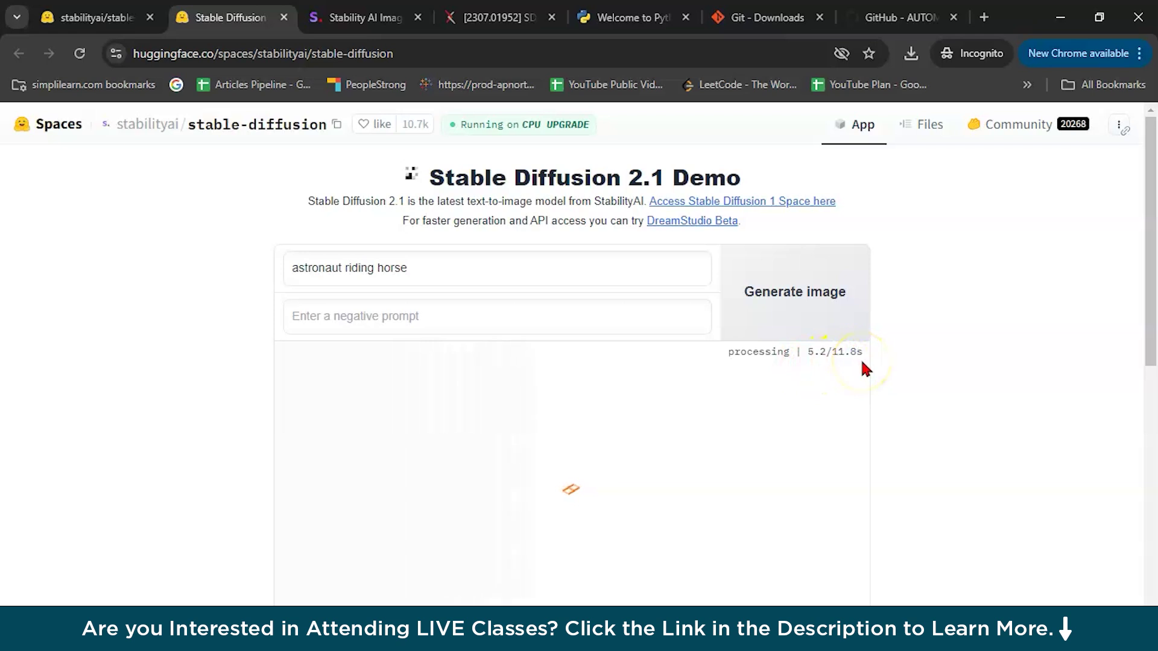
{"action": "scroll", "coordinate": [886, 352], "scroll_direction": "down", "scroll_amount": 3}
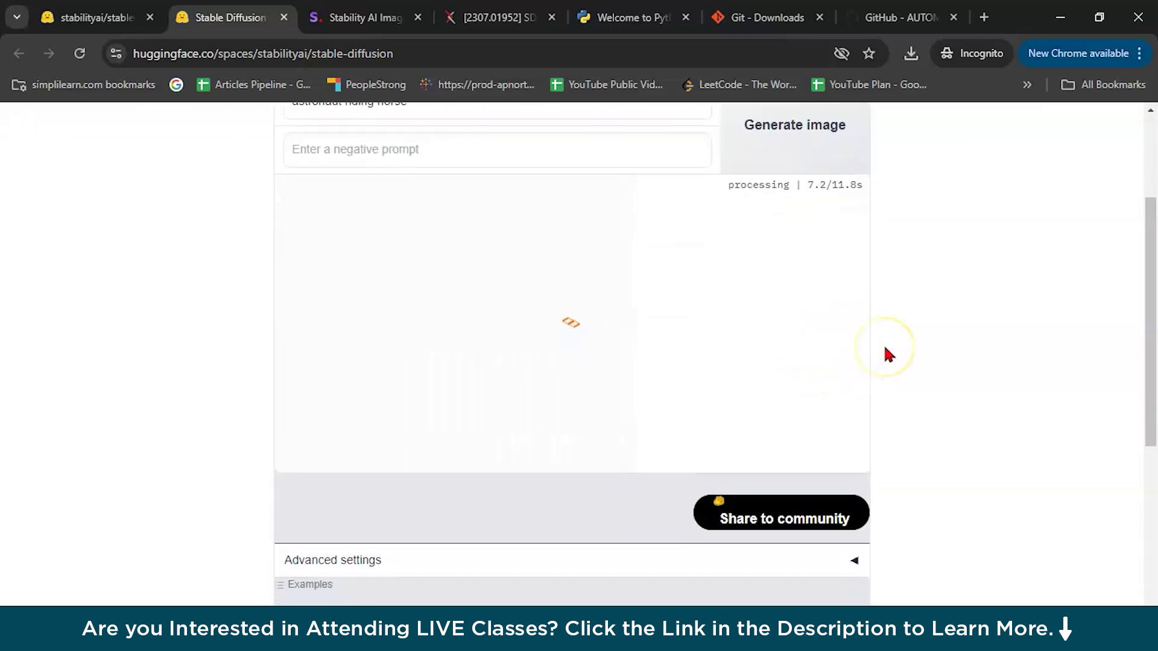
{"action": "scroll", "coordinate": [886, 351], "scroll_direction": "up", "scroll_amount": 1}
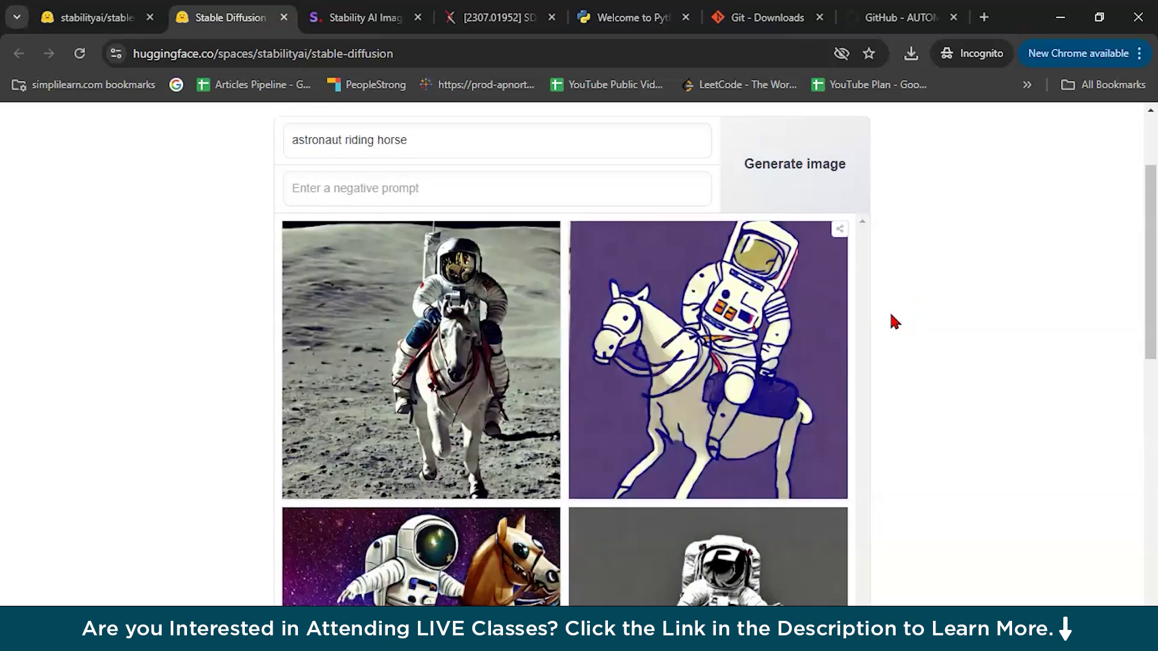
{"action": "scroll", "coordinate": [892, 316], "scroll_direction": "down", "scroll_amount": 5}
{"action": "scroll", "coordinate": [891, 315], "scroll_direction": "down", "scroll_amount": 4}
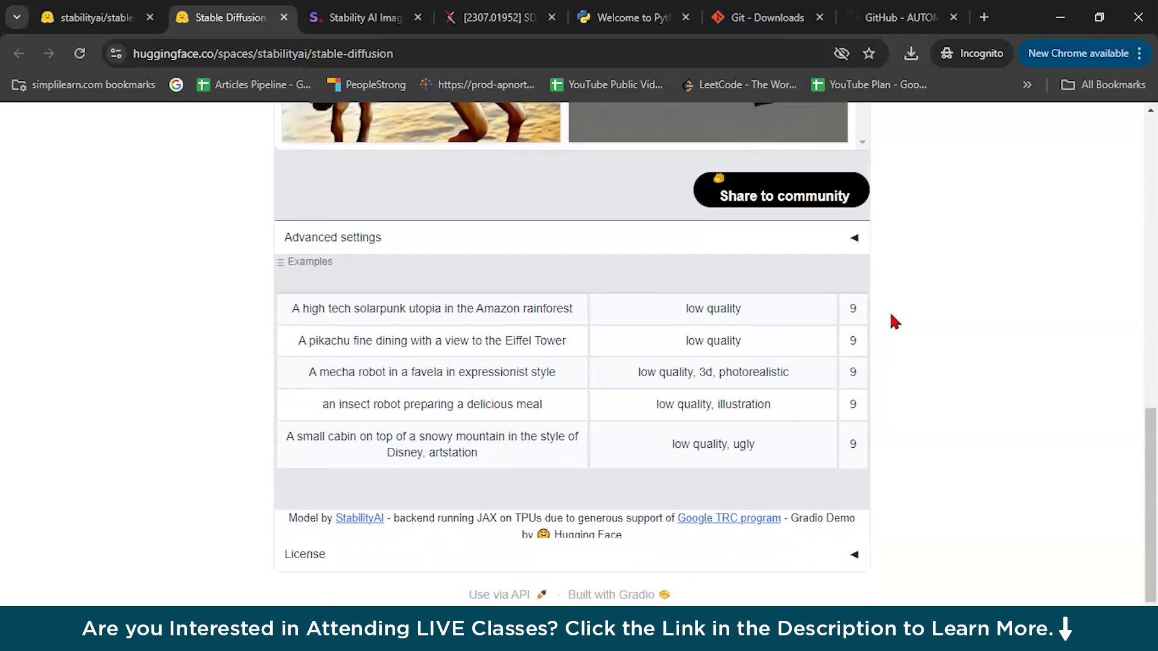
{"action": "scroll", "coordinate": [889, 311], "scroll_direction": "up", "scroll_amount": 10}
{"action": "left_click", "coordinate": [422, 267]}
{"action": "left_click_drag", "start_coordinate": [423, 267], "coordinate": [287, 280]}
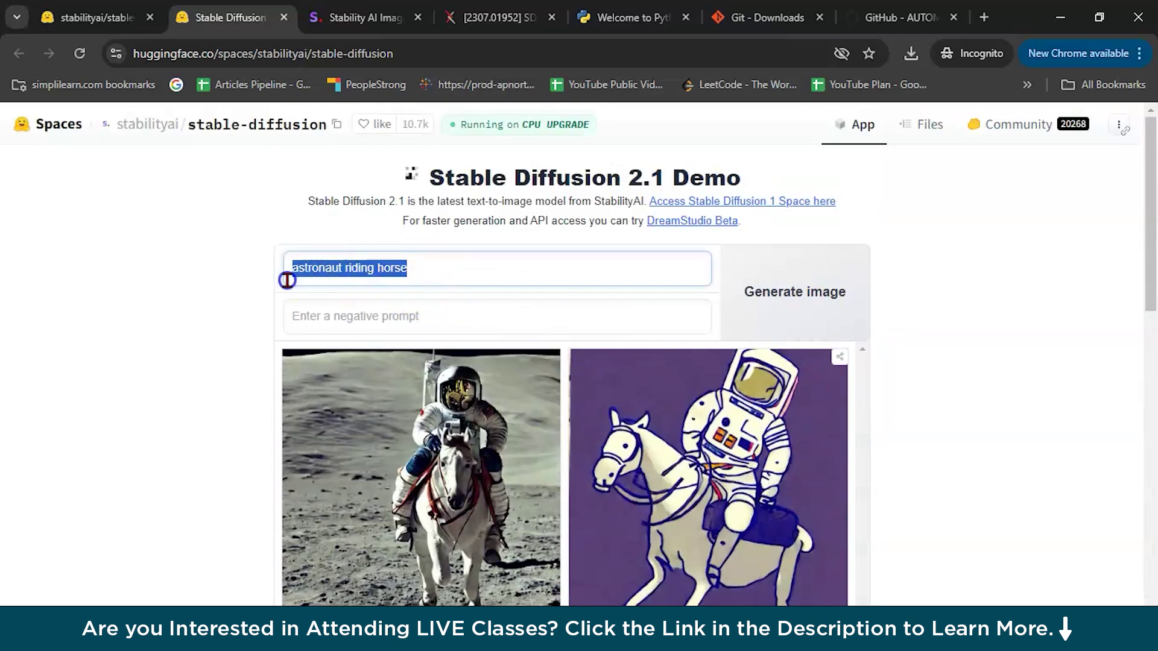
Ask ChatGPT for funny text-to-image prompts and select the penguin pirate prompt.
{"action": "left_click", "coordinate": [984, 16]}
{"action": "type", "text": "chat"}
{"action": "key", "text": "Return"}
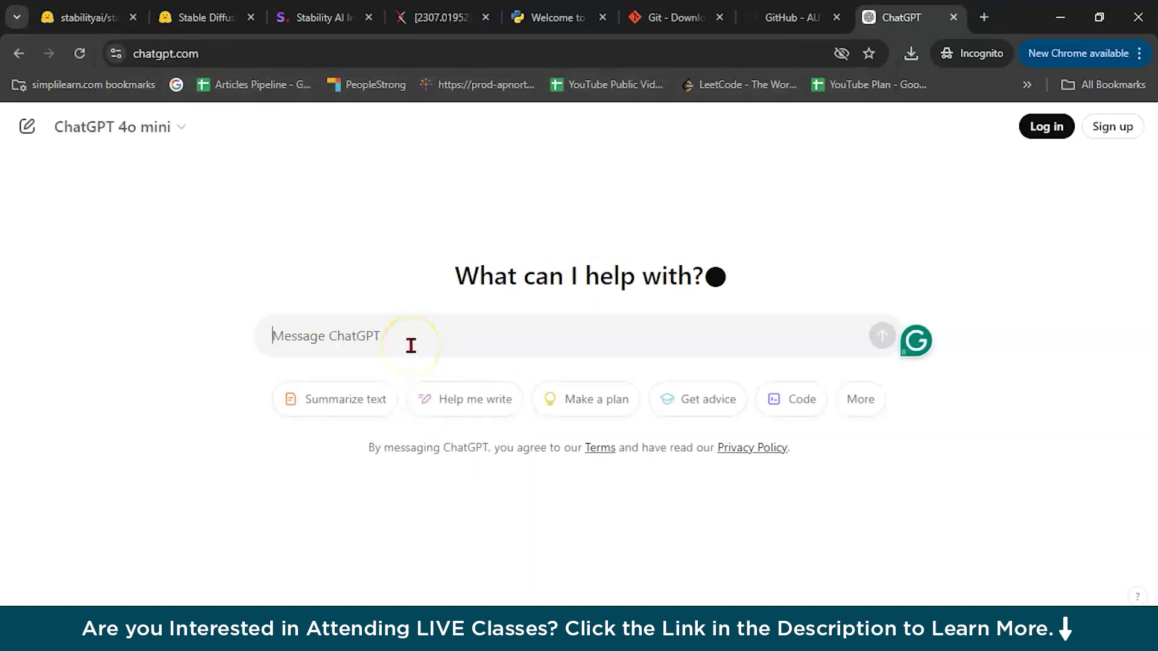
{"action": "type", "text": "giv"}
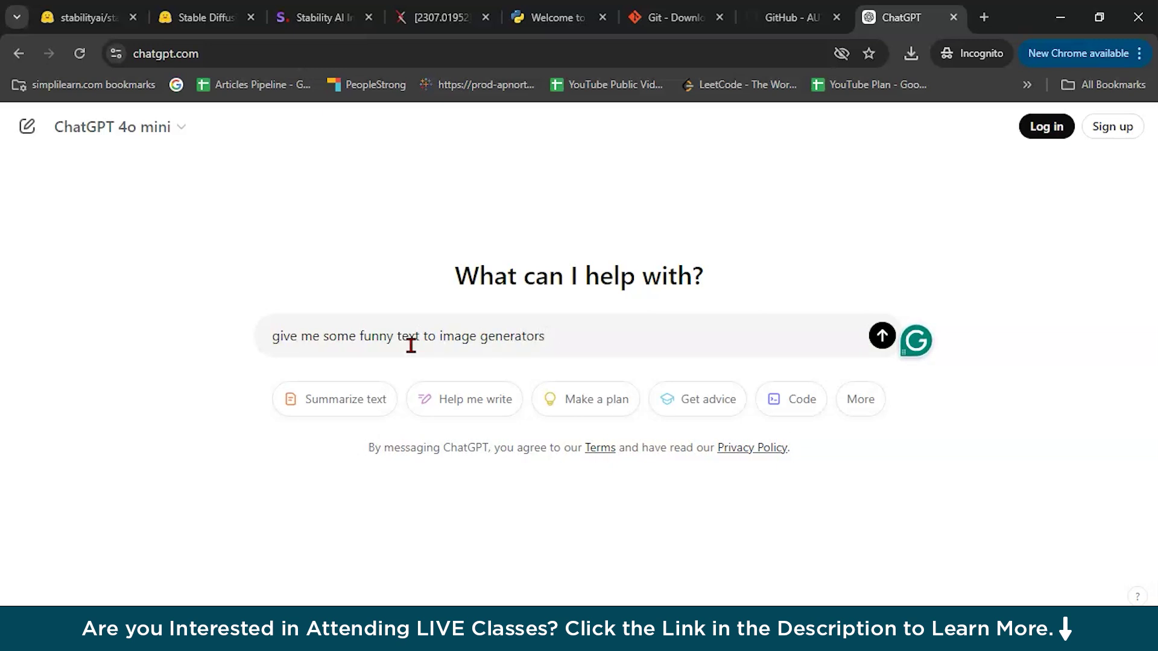
{"action": "key", "text": "Return"}
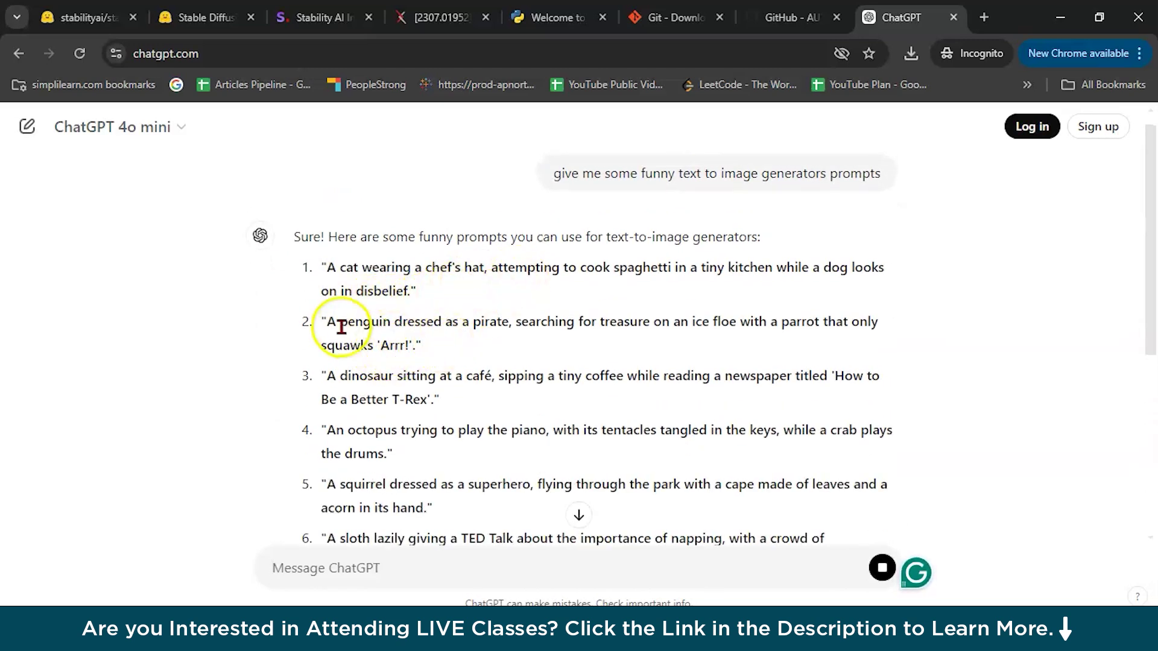
{"action": "left_click_drag", "start_coordinate": [327, 321], "coordinate": [404, 338]}
{"action": "key", "text": "ctrl+c"}
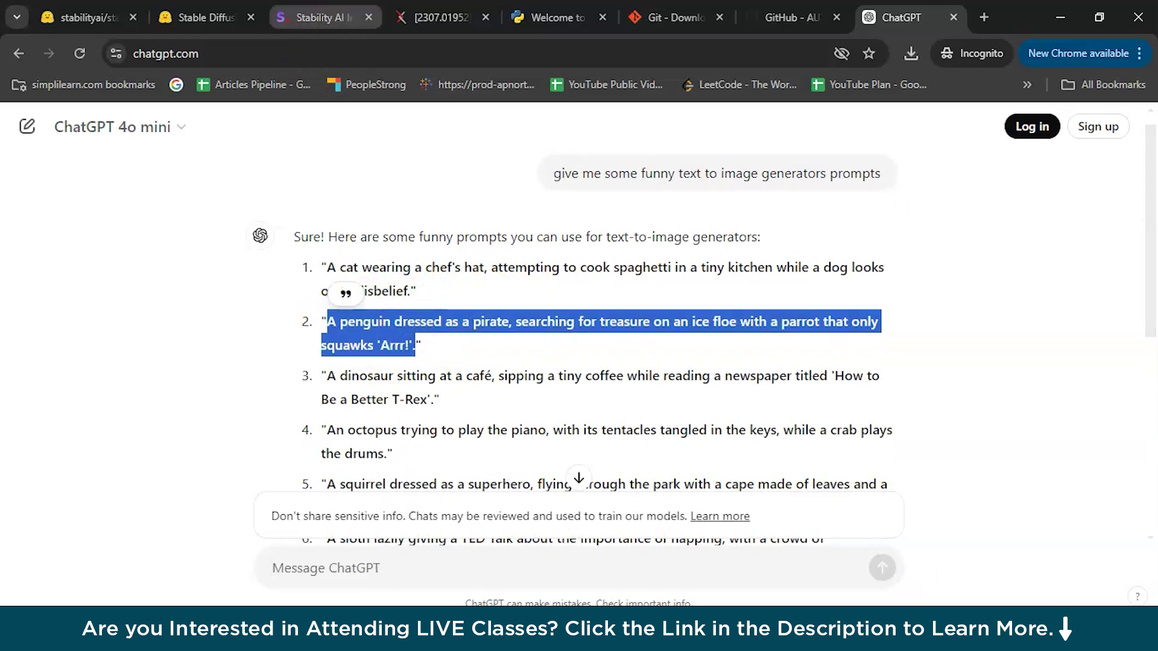
Paste the penguin pirate ice-floe prompt into the demo, generate, and review the four images.
{"action": "left_click", "coordinate": [199, 17]}
{"action": "key", "text": "ctrl+v"}
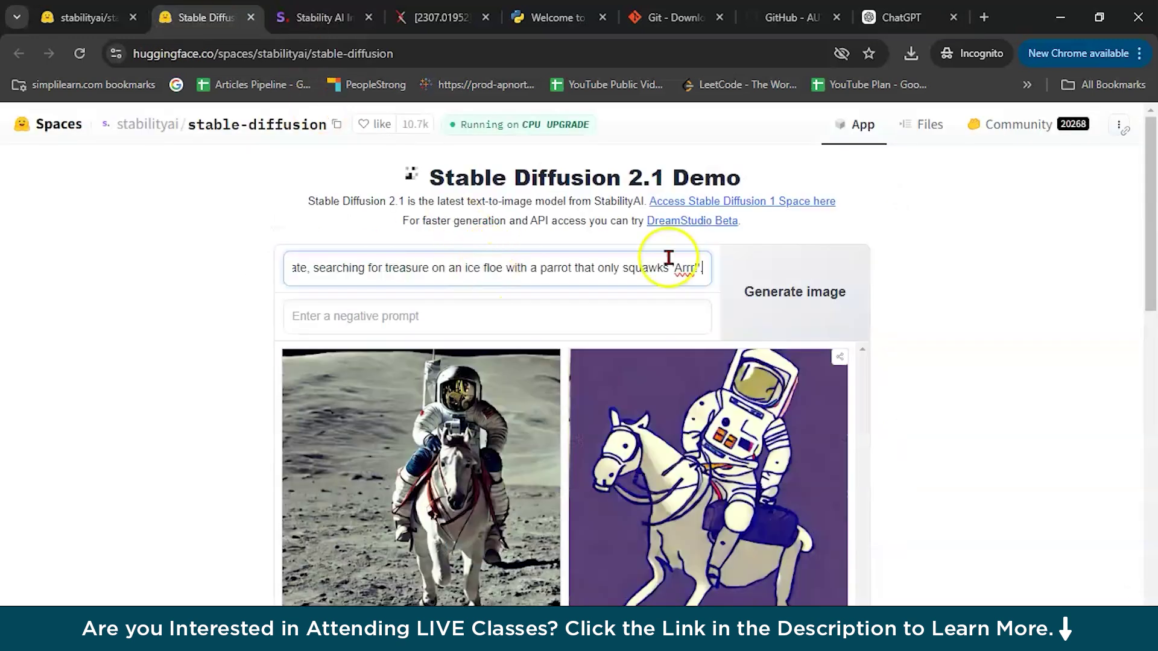
{"action": "left_click", "coordinate": [800, 281]}
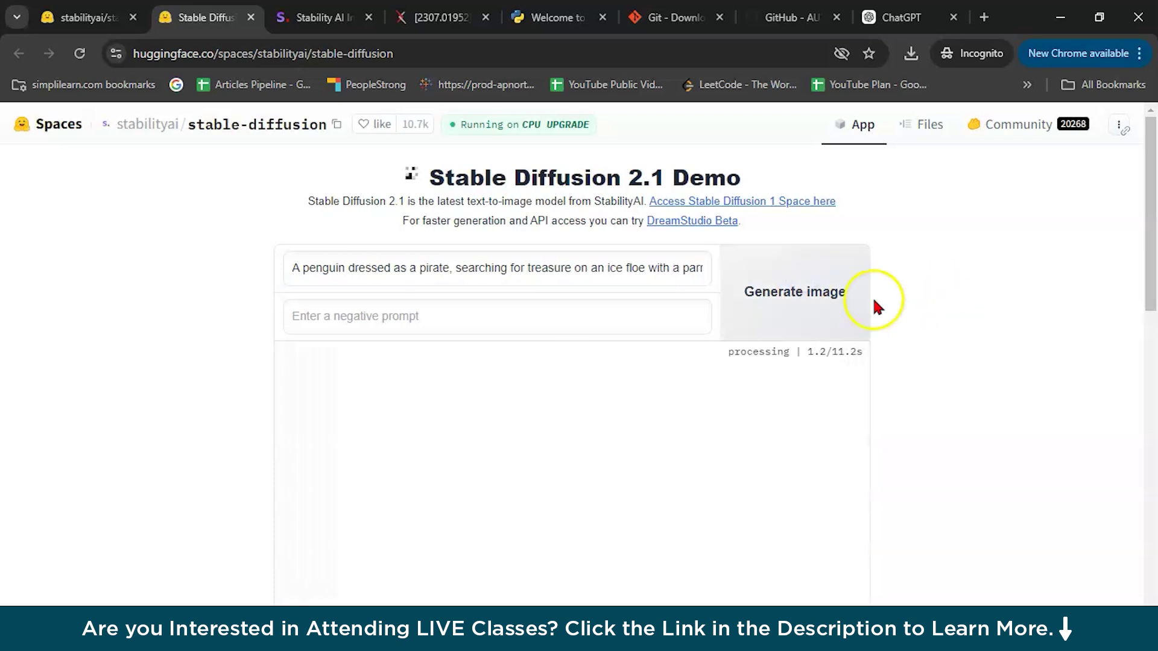
{"action": "left_click", "coordinate": [902, 17]}
{"action": "left_click", "coordinate": [416, 338]}
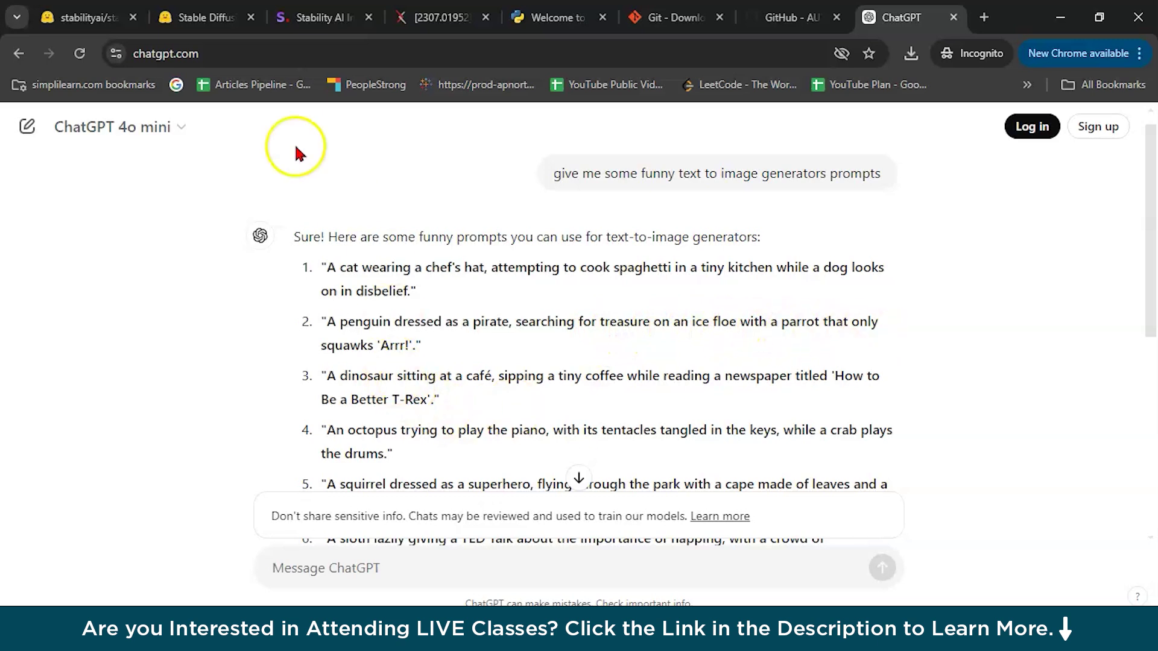
{"action": "left_click", "coordinate": [199, 17]}
{"action": "scroll", "coordinate": [215, 357], "scroll_direction": "down", "scroll_amount": 5}
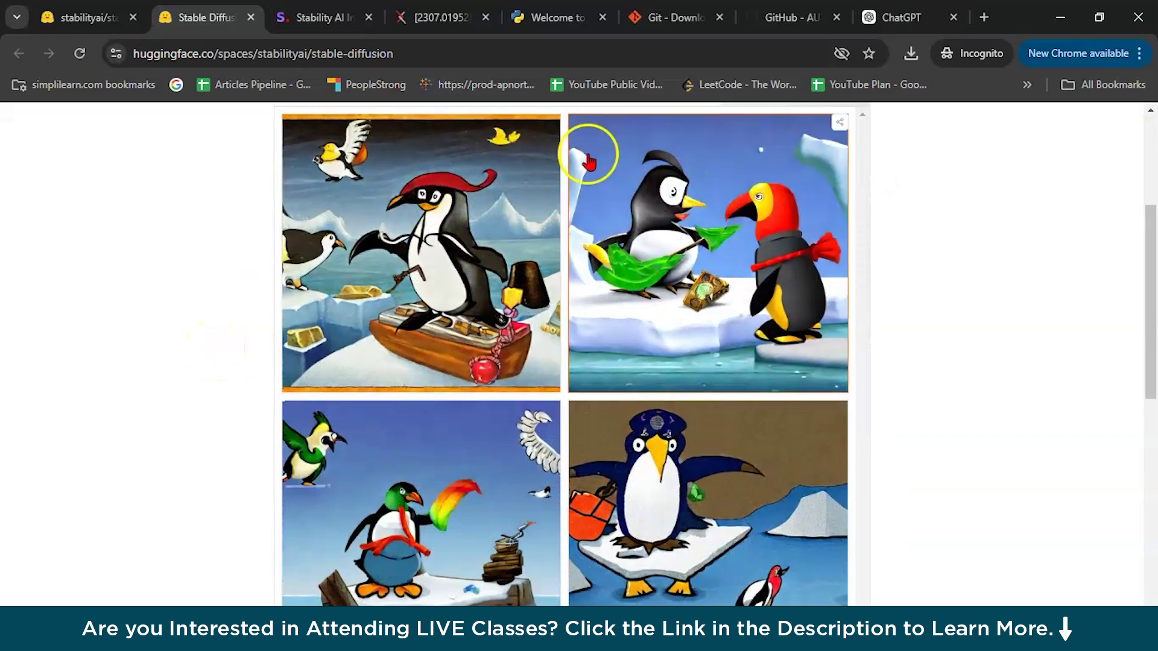
{"action": "scroll", "coordinate": [427, 178], "scroll_direction": "down", "scroll_amount": 4}
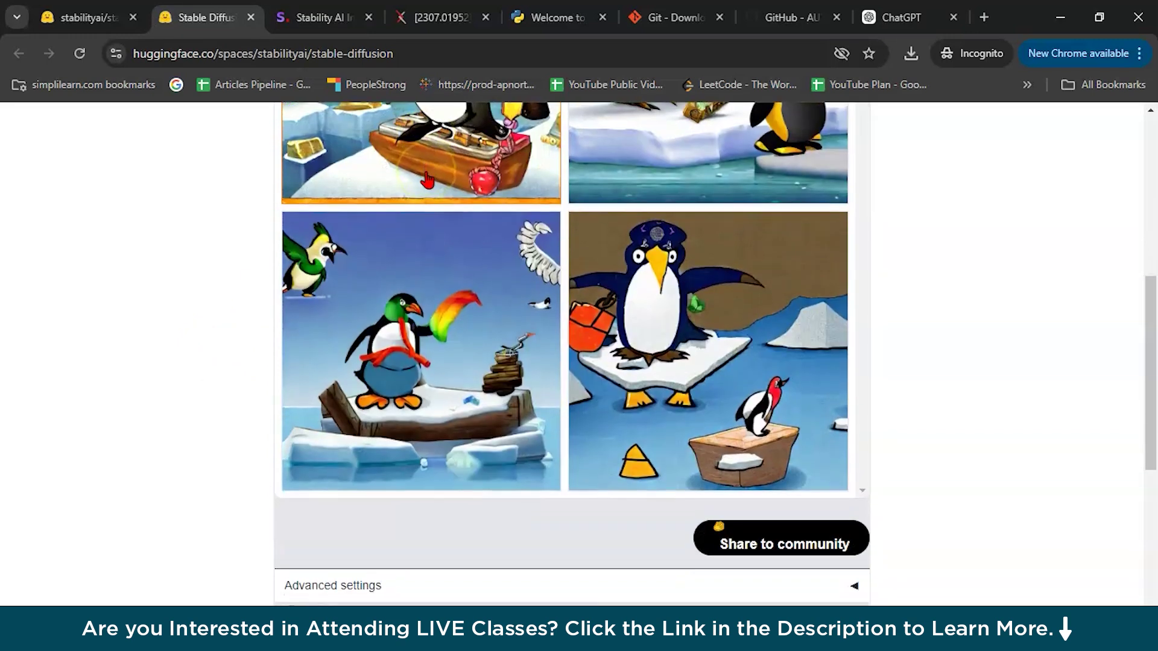
{"action": "scroll", "coordinate": [667, 208], "scroll_direction": "up", "scroll_amount": 9}
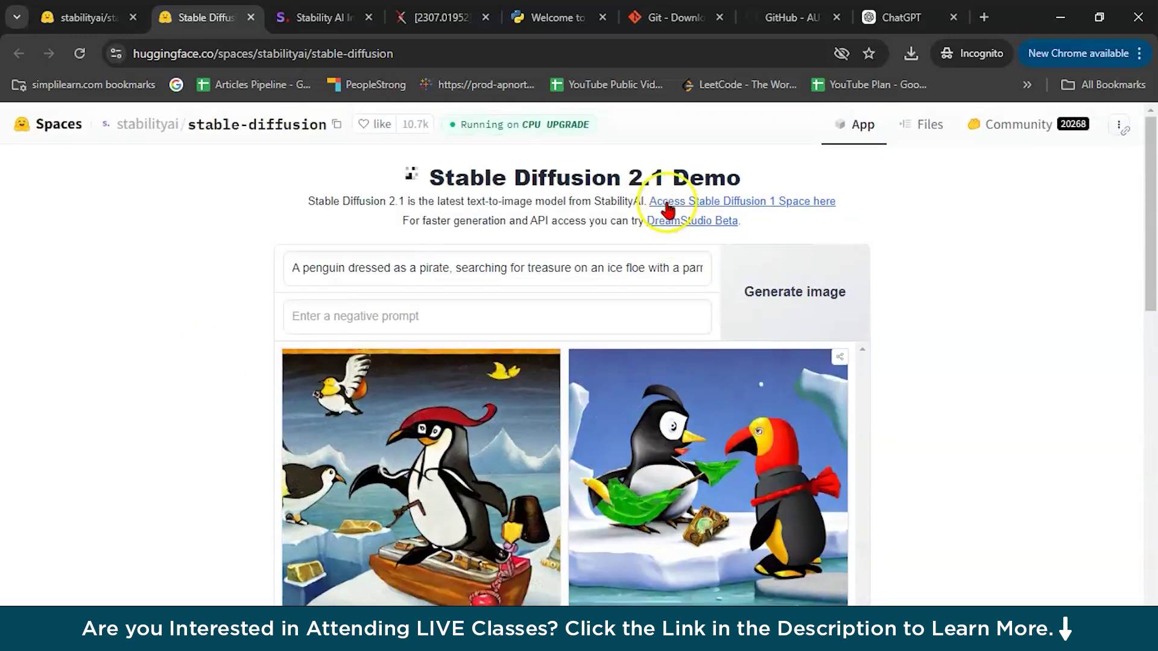
Find and select the grumpy bear therapist prompt in ChatGPT's list.
{"action": "key", "text": "ctrl+9"}
{"action": "scroll", "coordinate": [518, 413], "scroll_direction": "down", "scroll_amount": 1}
{"action": "scroll", "coordinate": [518, 414], "scroll_direction": "down", "scroll_amount": 3}
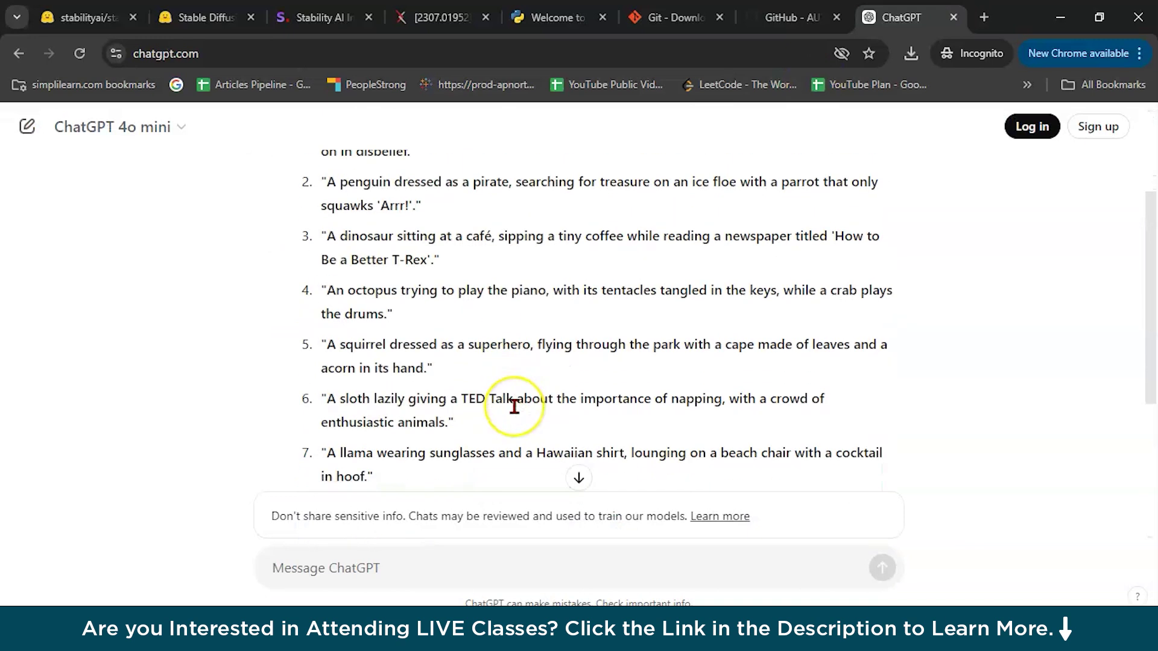
{"action": "scroll", "coordinate": [514, 408], "scroll_direction": "down", "scroll_amount": 2}
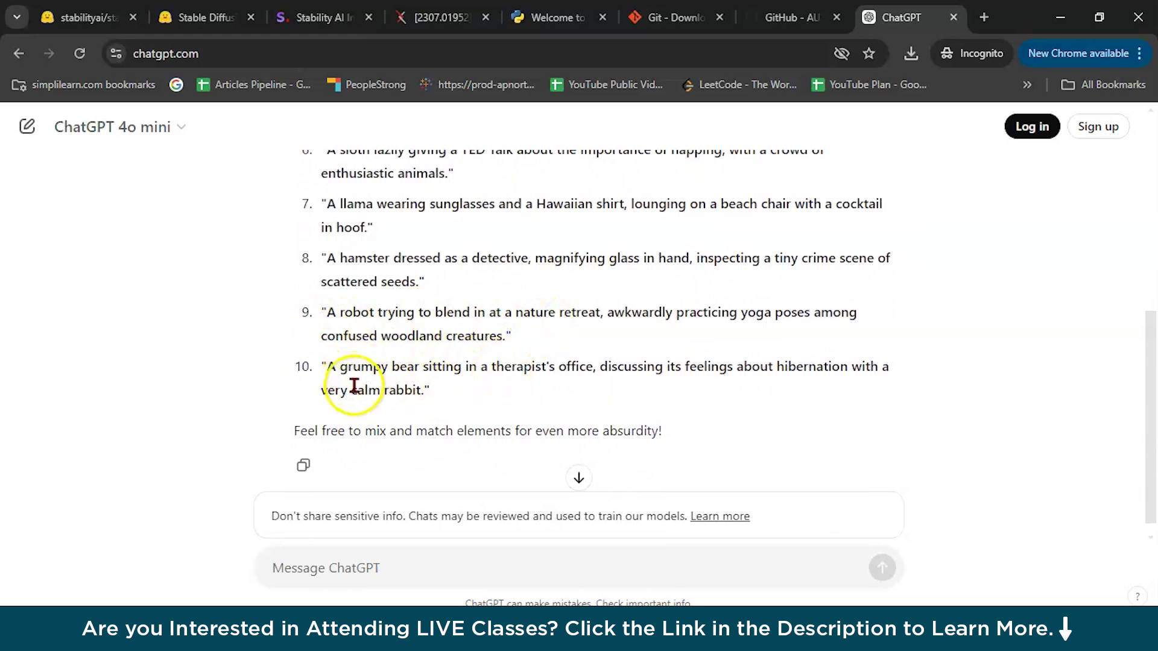
{"action": "left_click_drag", "start_coordinate": [328, 368], "coordinate": [420, 383]}
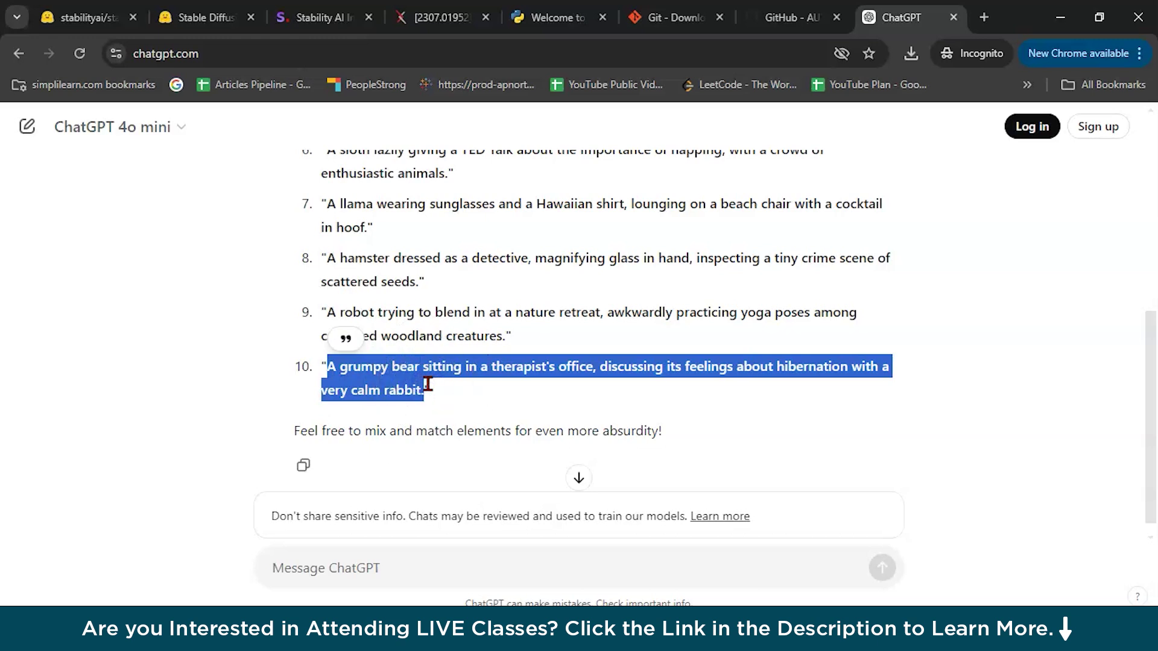
Replace the demo's prompt with the grumpy bear prompt and generate images.
{"action": "left_click", "coordinate": [205, 17]}
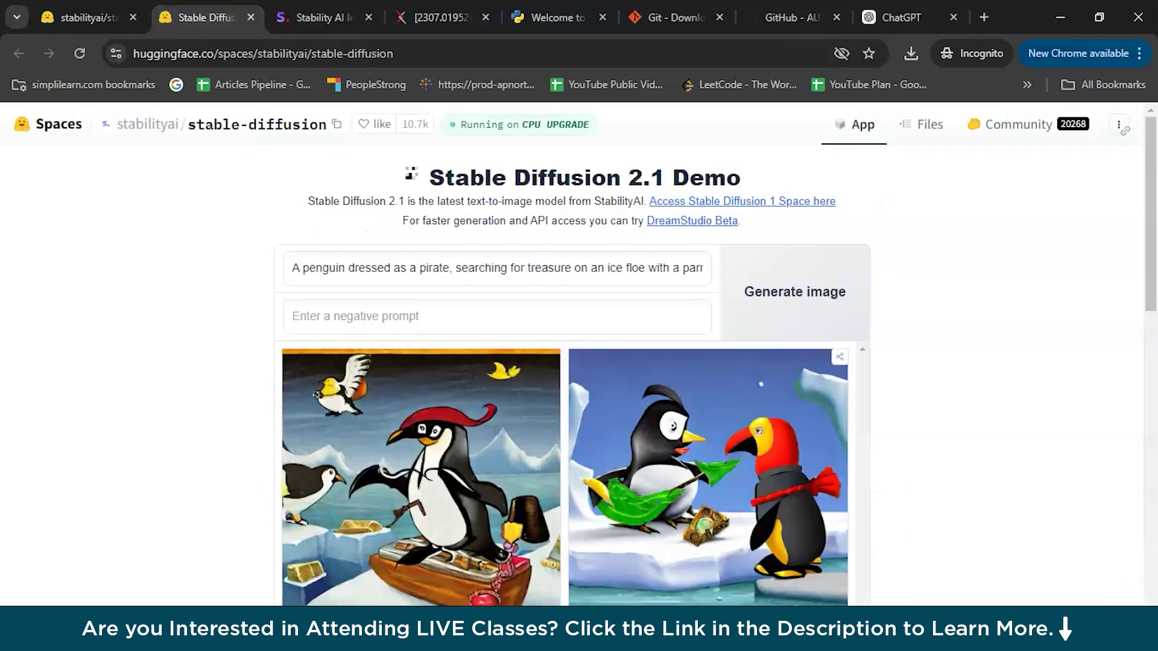
{"action": "left_click", "coordinate": [354, 266]}
{"action": "key", "text": "ctrl+a"}
{"action": "key", "text": "ctrl+v"}
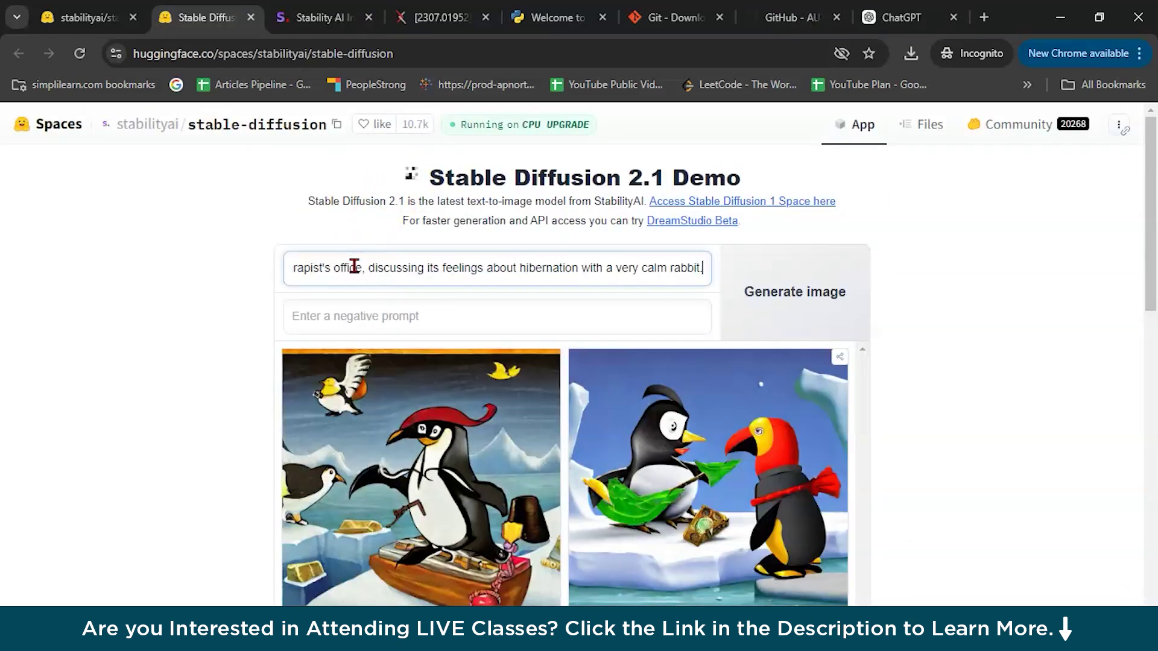
{"action": "left_click", "coordinate": [808, 279]}
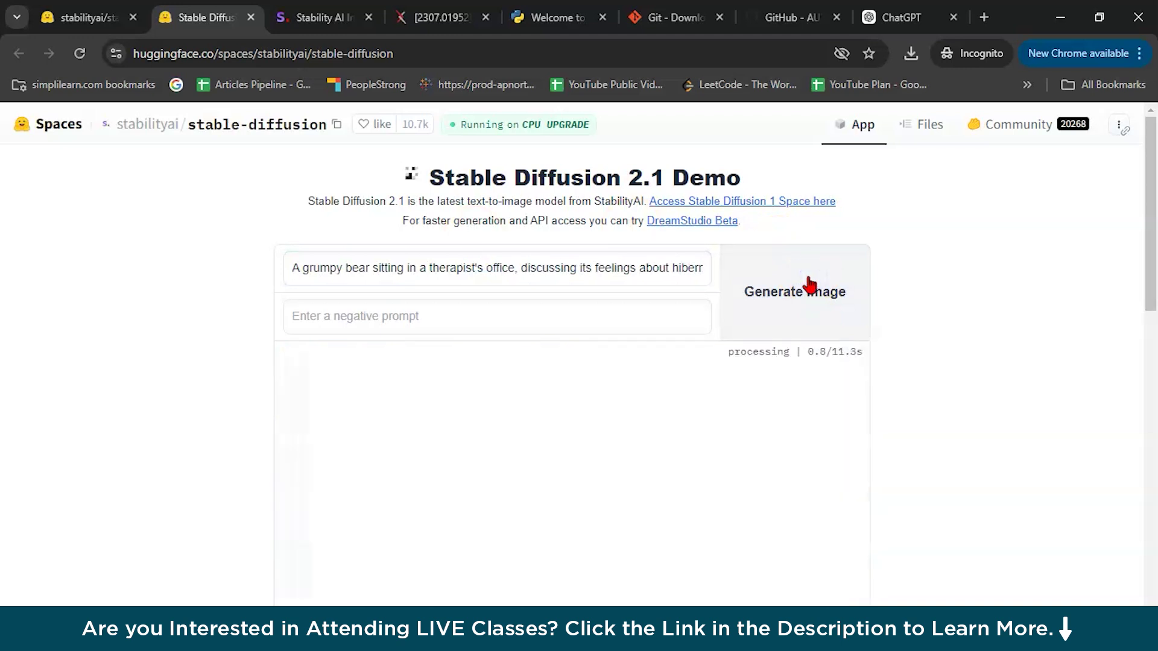
{"action": "scroll", "coordinate": [881, 398], "scroll_direction": "down", "scroll_amount": 1}
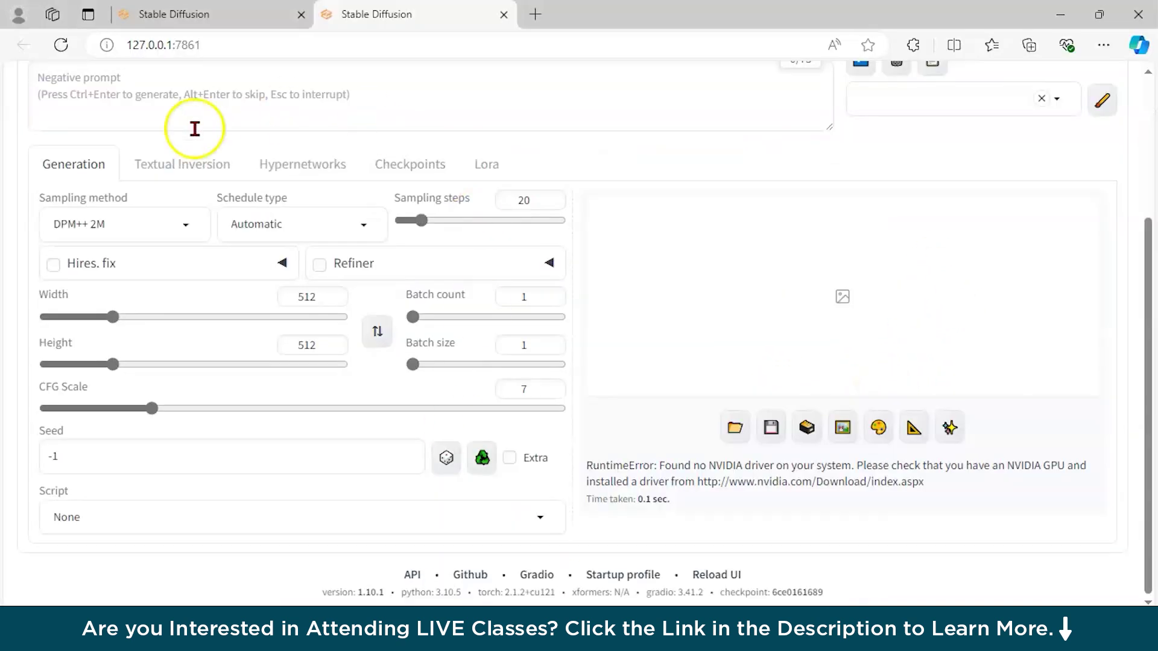
{"action": "scroll", "coordinate": [434, 200], "scroll_direction": "up", "scroll_amount": 3}
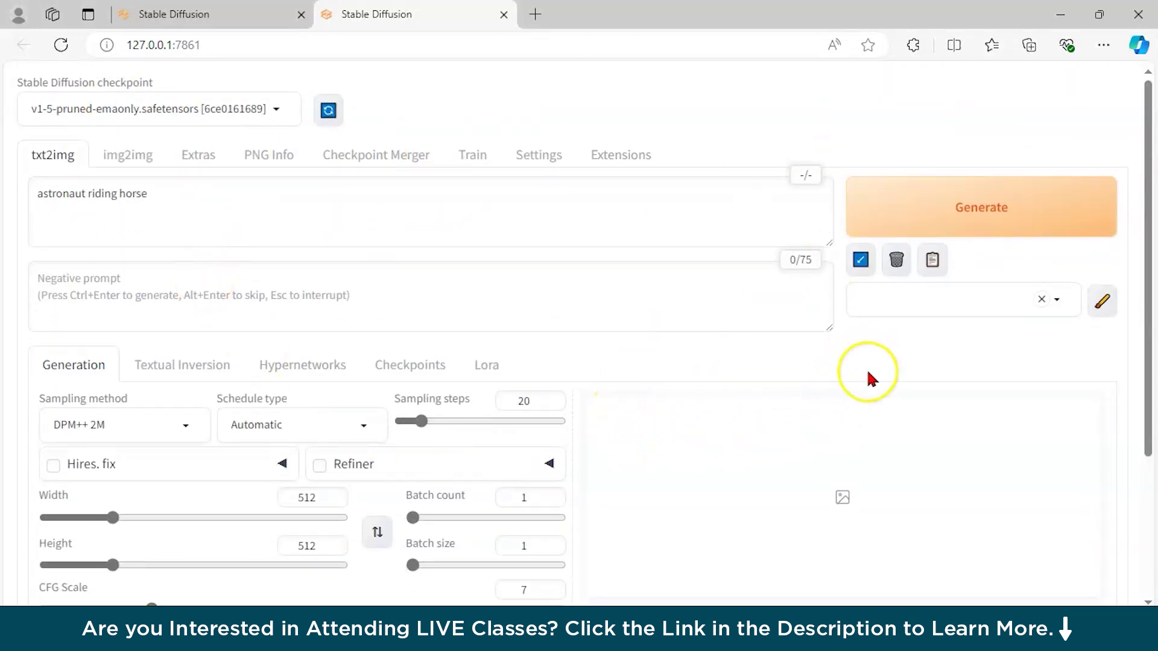
{"action": "scroll", "coordinate": [870, 379], "scroll_direction": "down", "scroll_amount": 4}
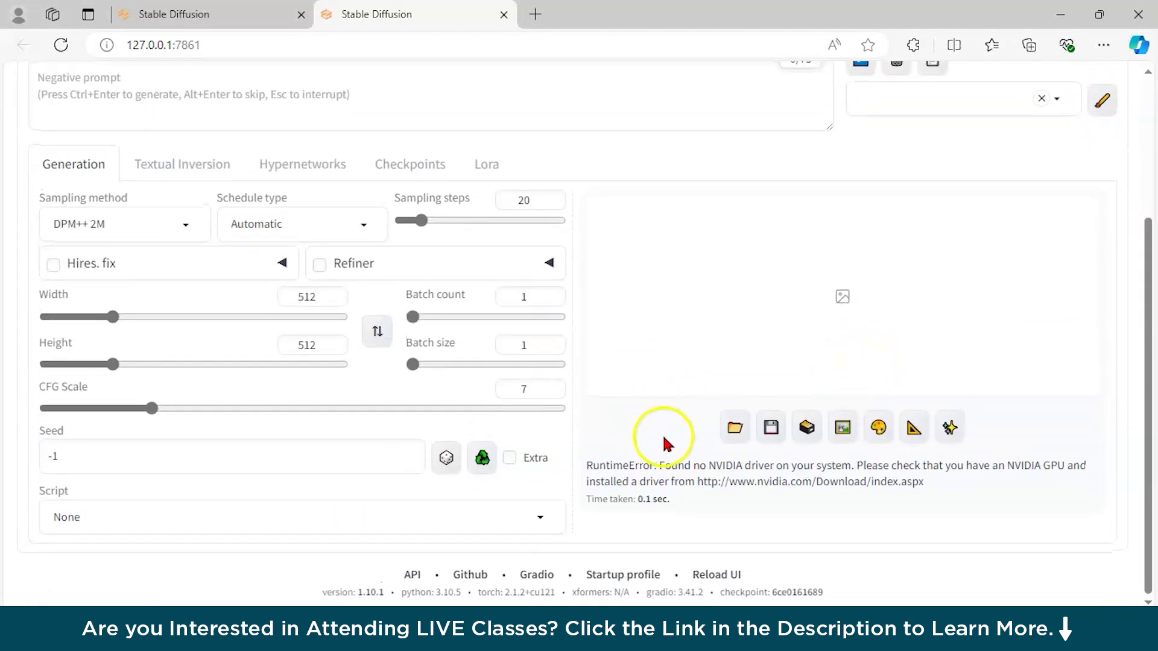
{"action": "scroll", "coordinate": [667, 445], "scroll_direction": "up", "scroll_amount": 3}
{"action": "scroll", "coordinate": [1019, 357], "scroll_direction": "down", "scroll_amount": 3}
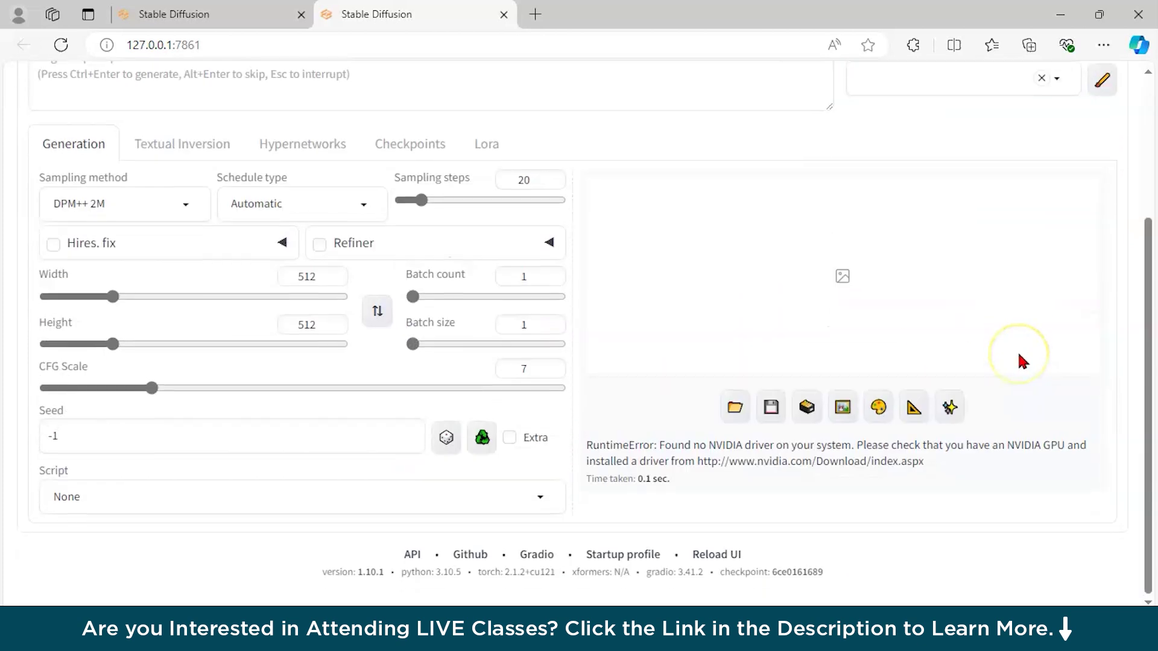
{"action": "scroll", "coordinate": [660, 219], "scroll_direction": "up", "scroll_amount": 5}
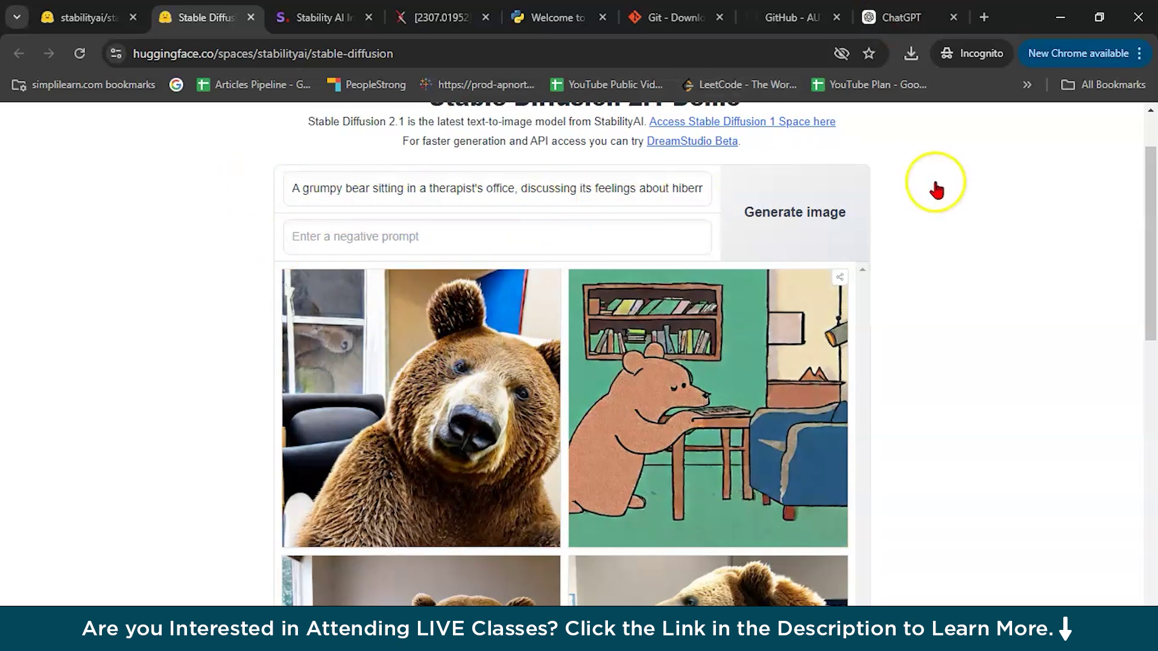
{"action": "scroll", "coordinate": [923, 304], "scroll_direction": "down", "scroll_amount": 2}
{"action": "scroll", "coordinate": [434, 525], "scroll_direction": "down", "scroll_amount": 2}
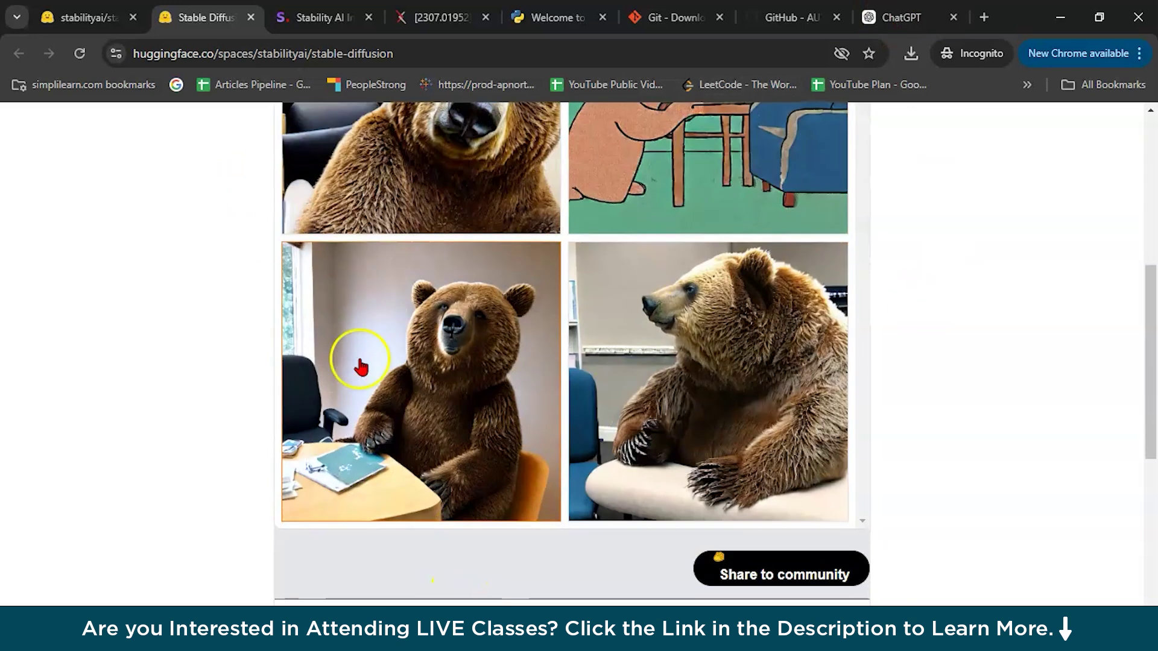
{"action": "scroll", "coordinate": [1011, 297], "scroll_direction": "up", "scroll_amount": 6}
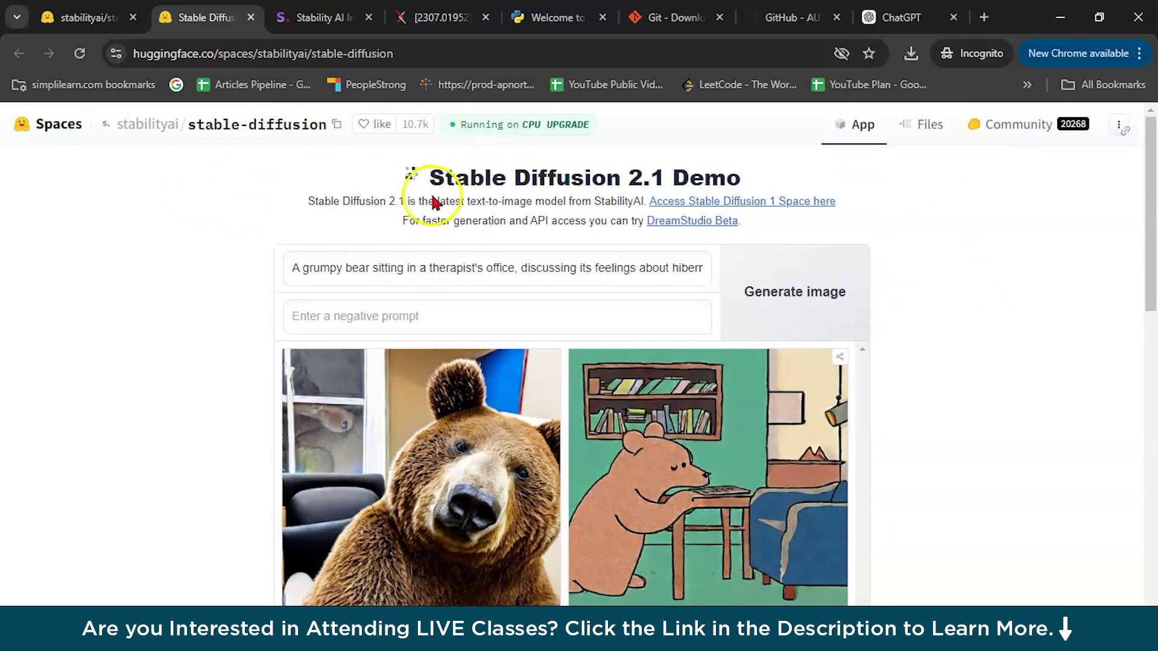
{"action": "left_click_drag", "start_coordinate": [430, 183], "coordinate": [781, 179]}
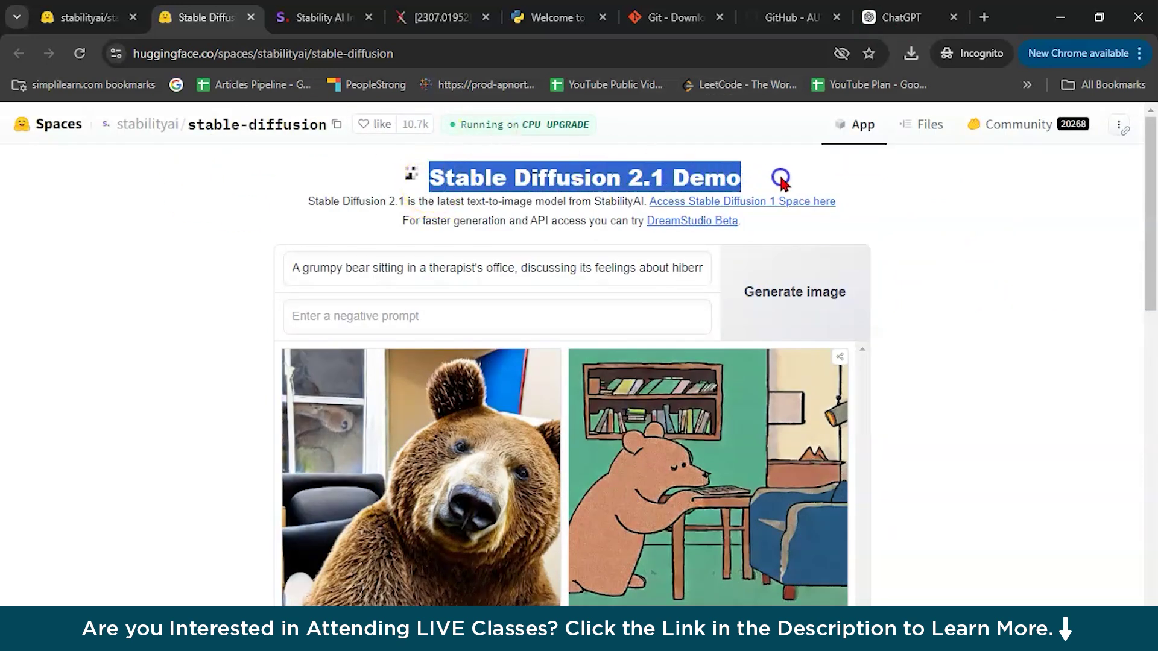
{"action": "left_click", "coordinate": [798, 181]}
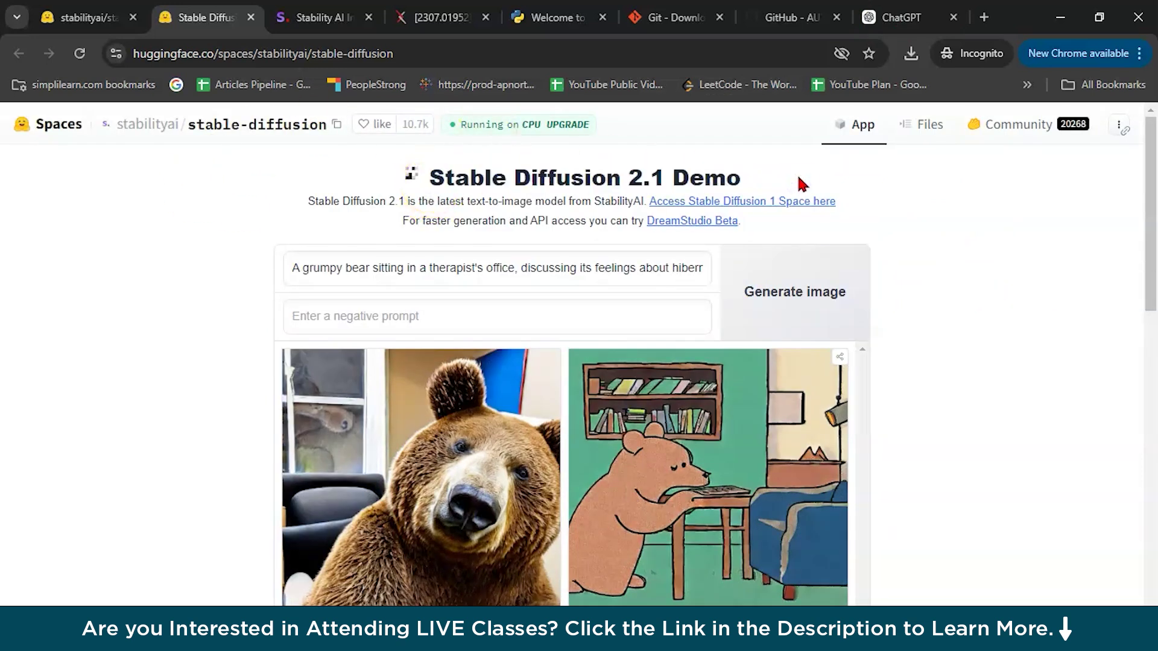
{"action": "left_click", "coordinate": [933, 388]}
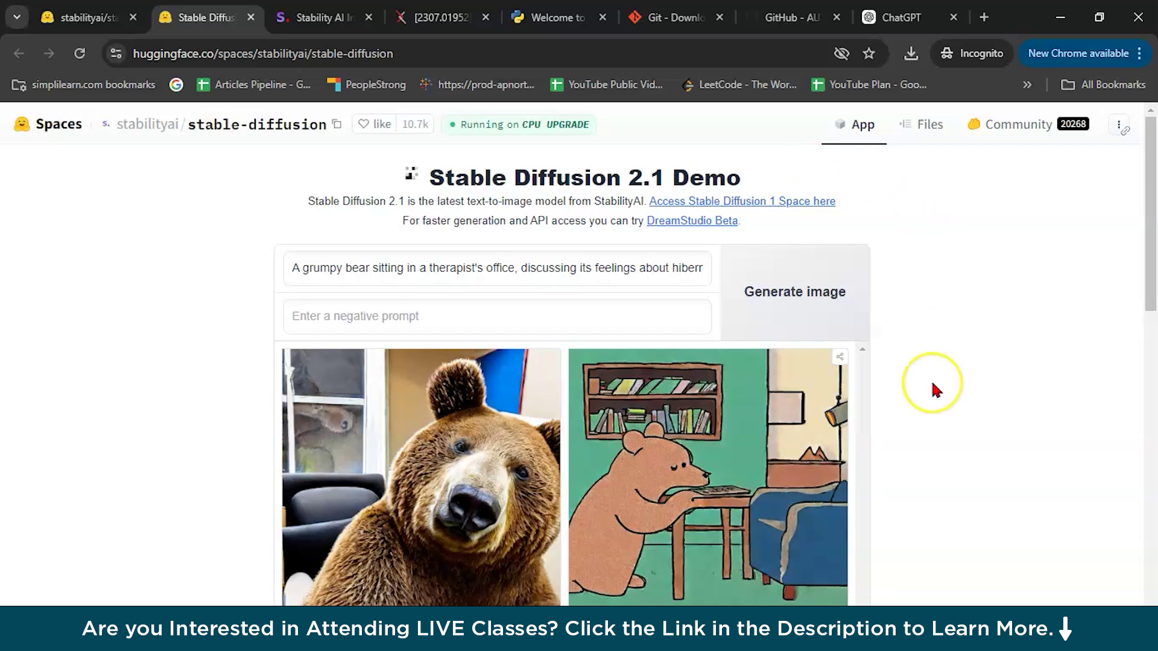
{"action": "scroll", "coordinate": [933, 389], "scroll_direction": "down", "scroll_amount": 2}
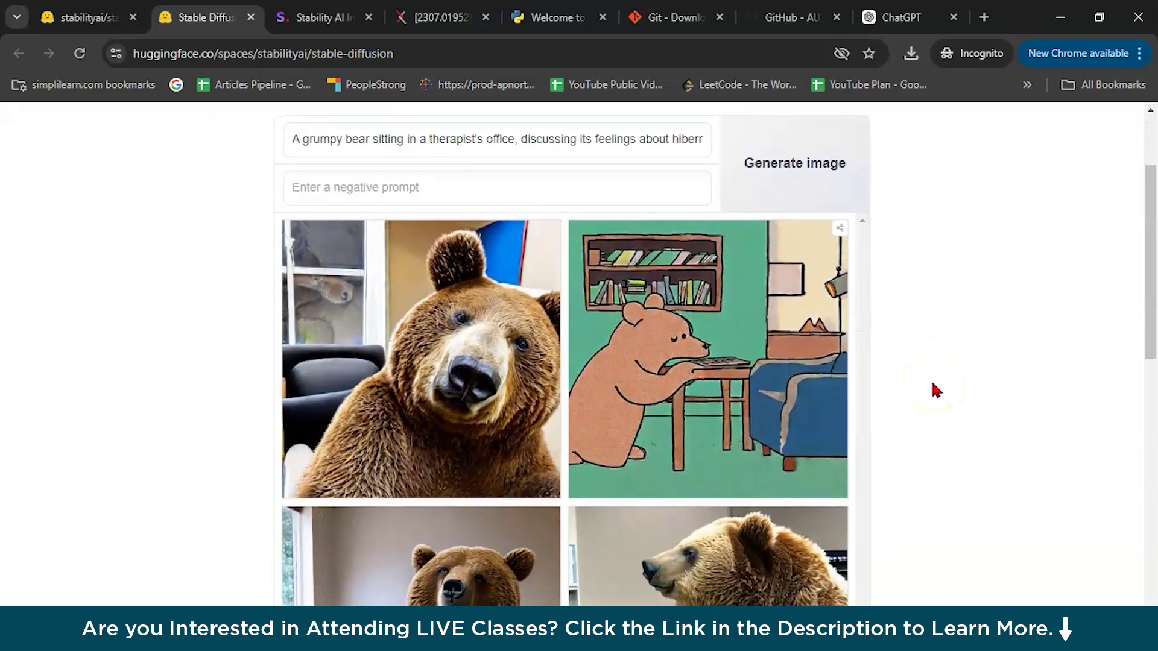